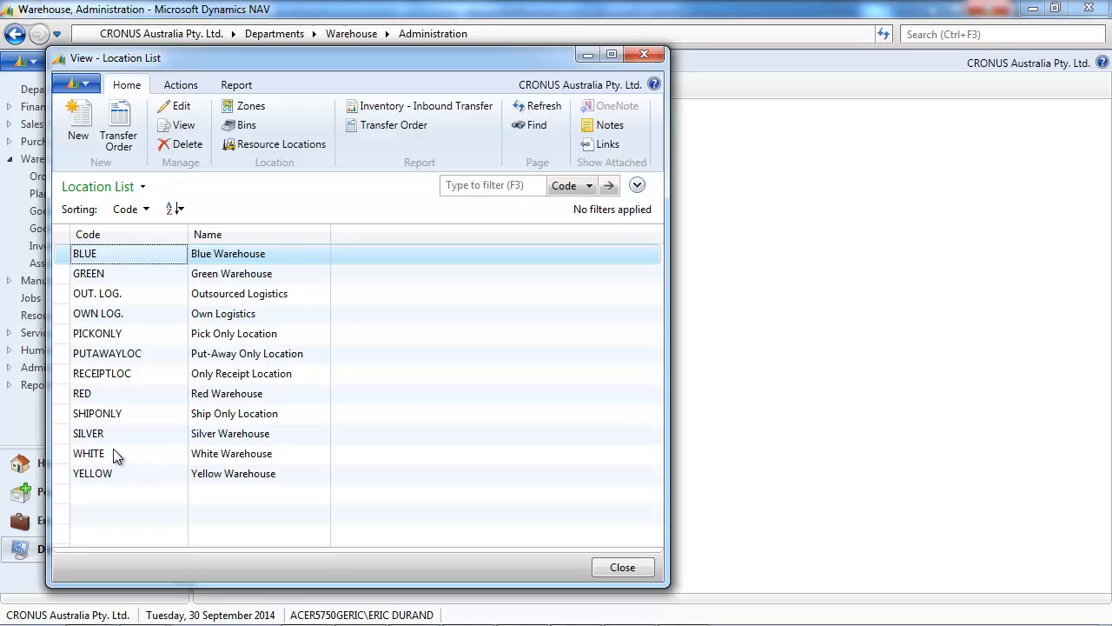
# - Review the warehouse settings on the WHITE location card, then close the card
pyautogui.rightClick(113, 450)
pyautogui.click(162, 475)
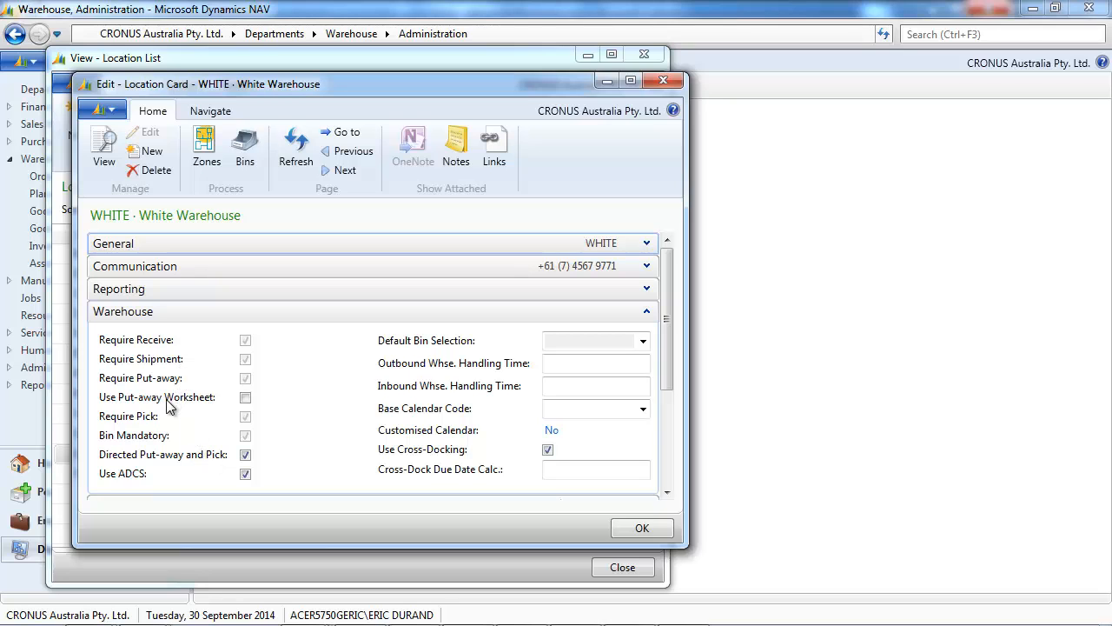
pyautogui.click(663, 80)
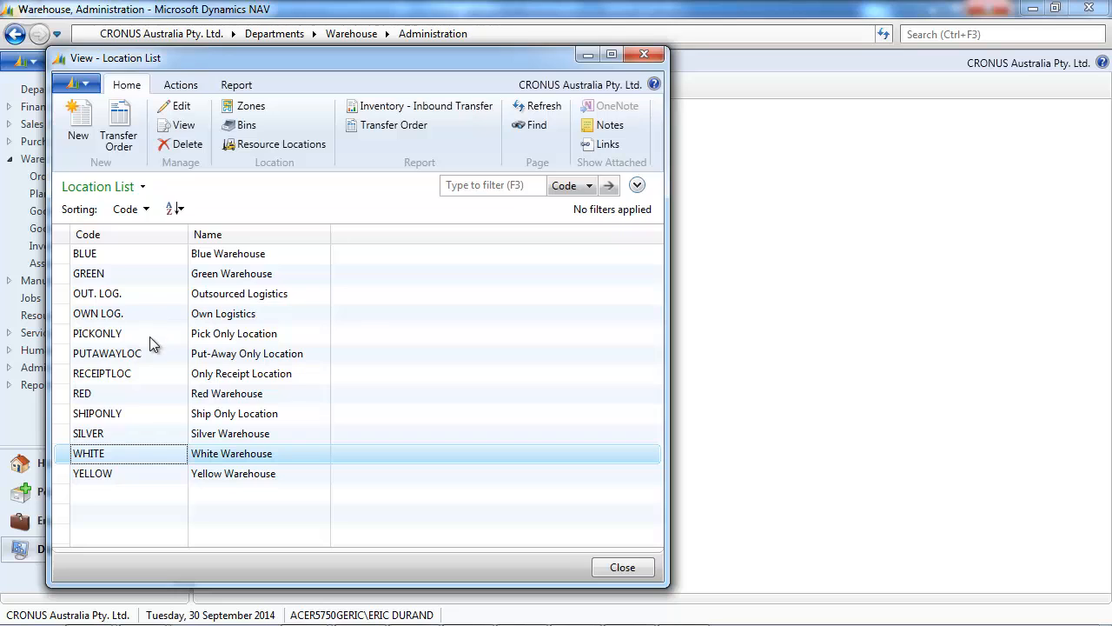
# - Review the warehouse settings on the SHIPONLY location card and close the card
pyautogui.click(129, 413)
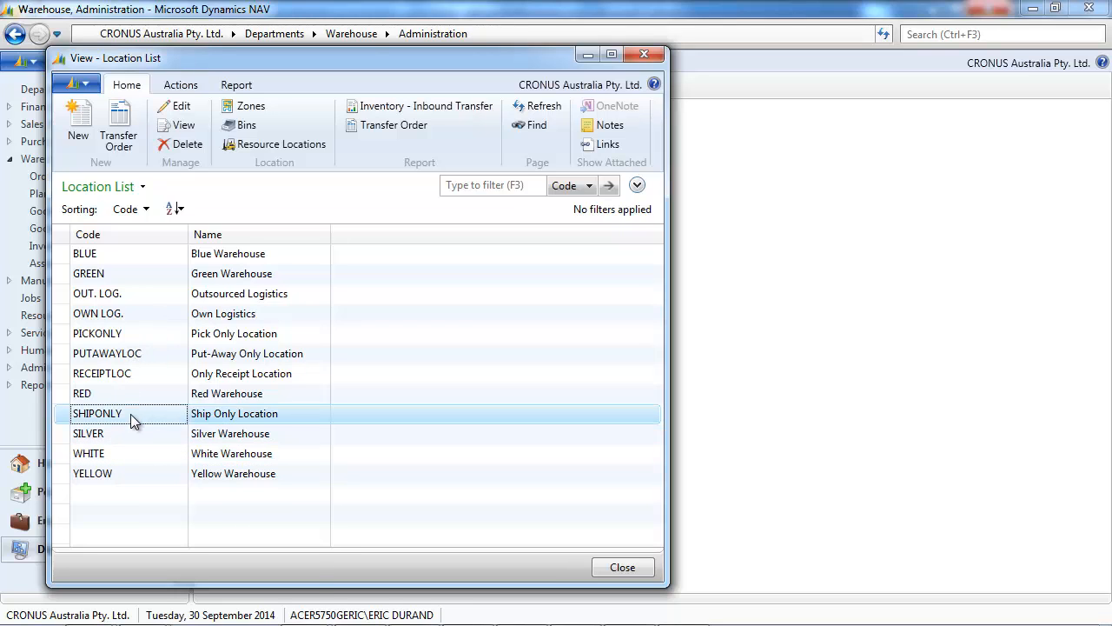
pyautogui.rightClick(130, 414)
pyautogui.click(188, 481)
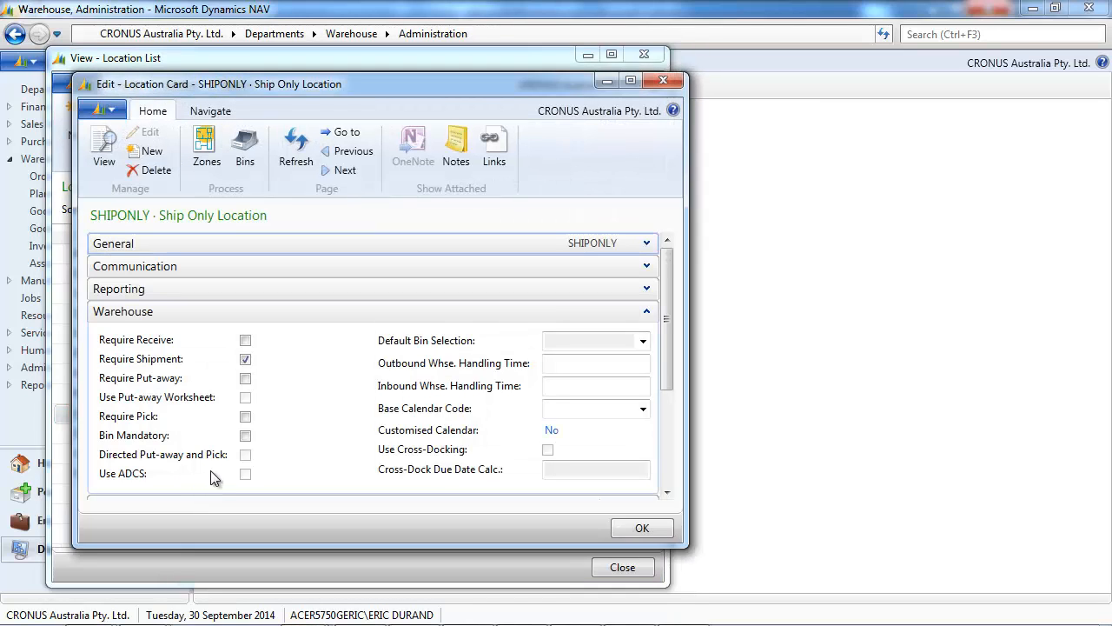
pyautogui.click(661, 79)
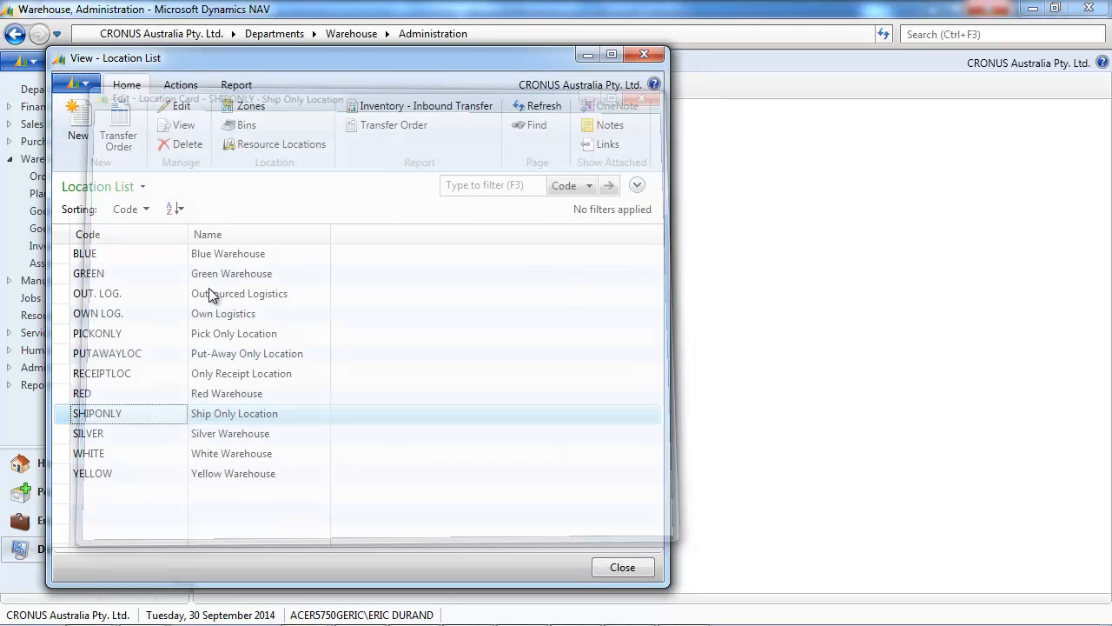
# - Review the warehouse settings on the PICKONLY location card and close the card
pyautogui.rightClick(121, 339)
pyautogui.click(166, 445)
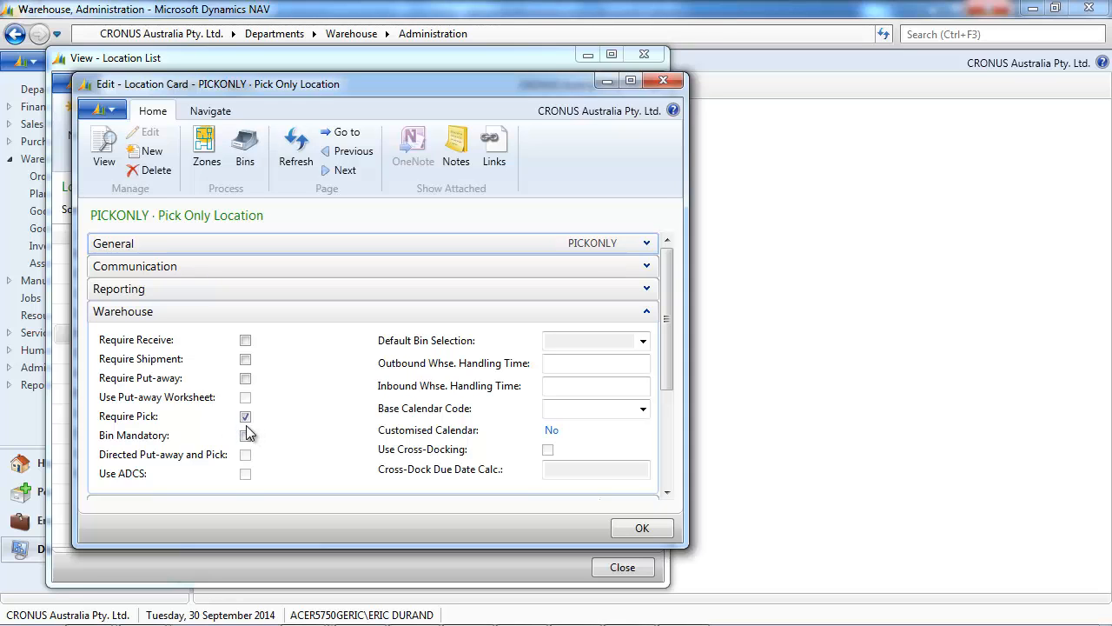
pyautogui.click(664, 80)
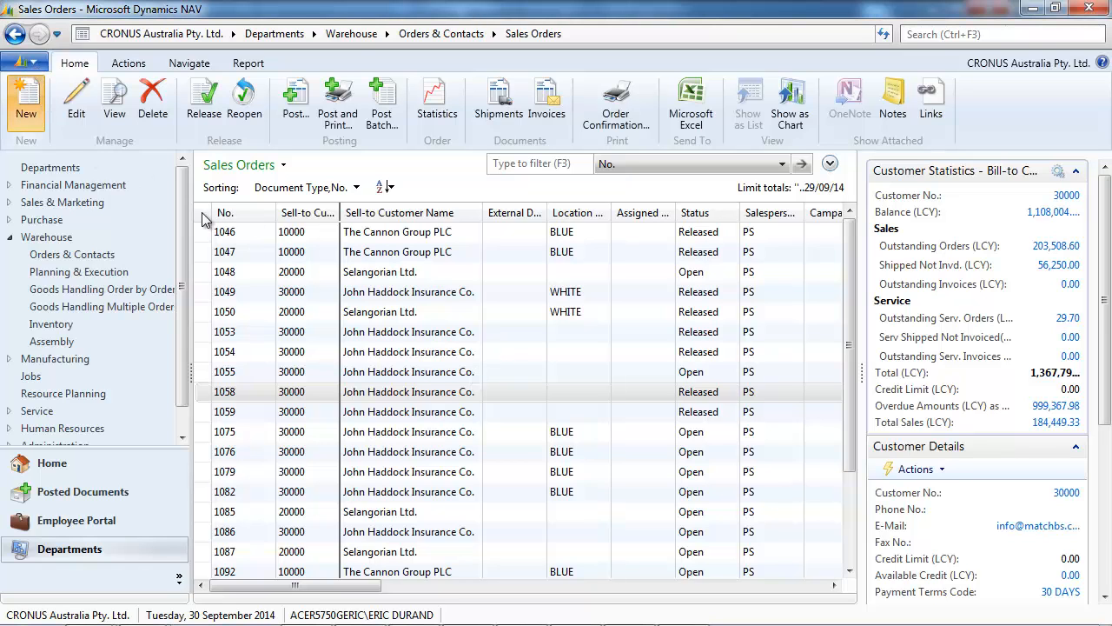
# - Create a new sales order for the customer Selangorian Ltd. by entering its customer number
pyautogui.hotkey('ctrl', 'n')
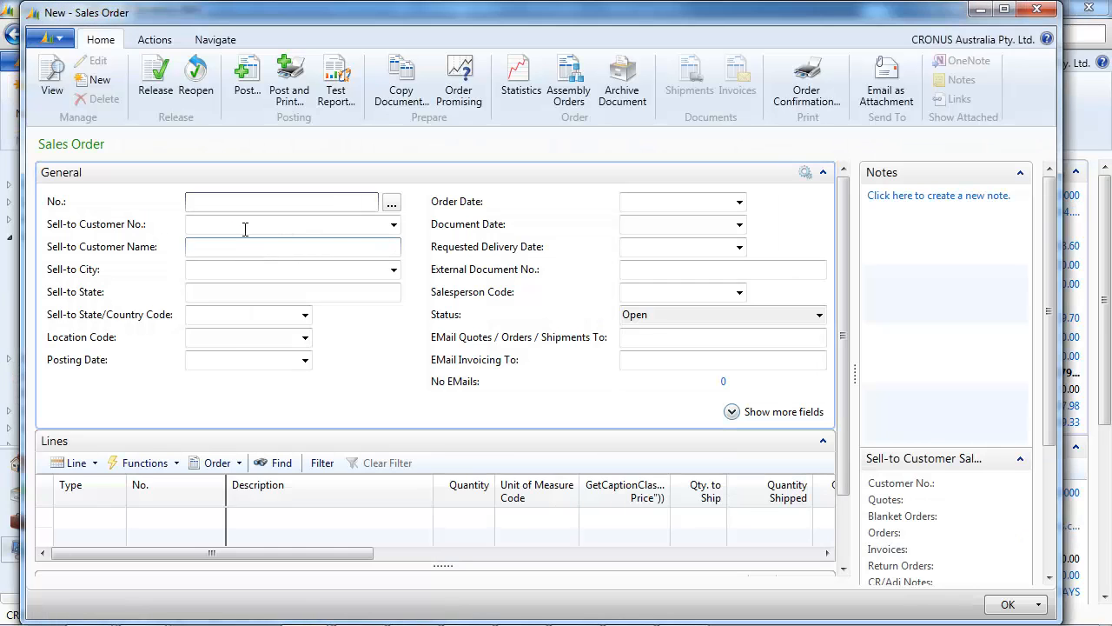
pyautogui.click(245, 225)
pyautogui.write('20000')
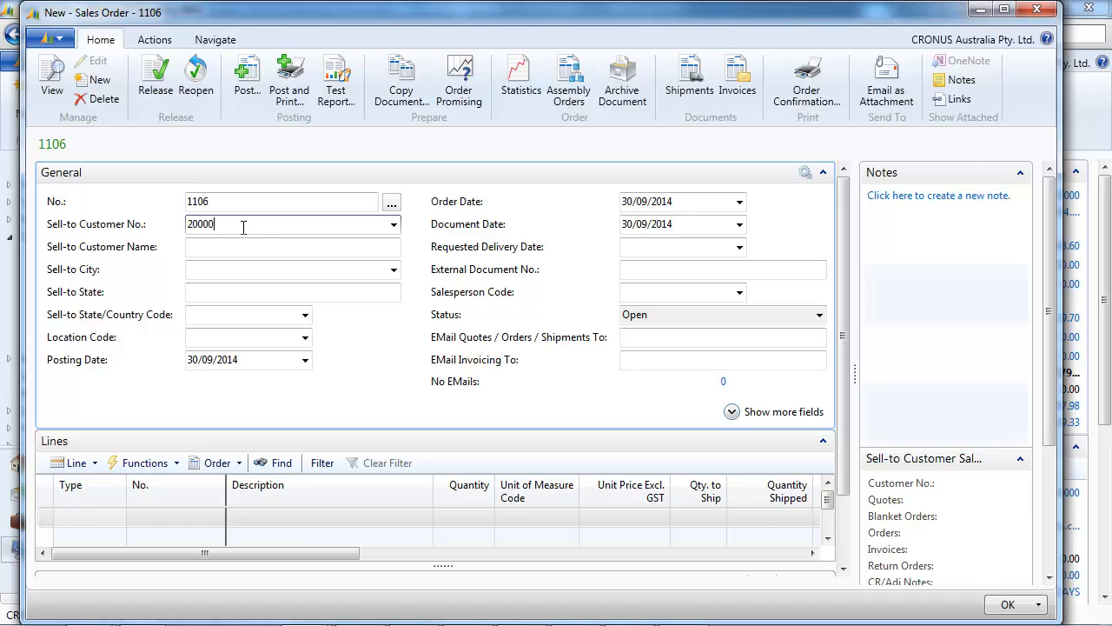
pyautogui.press('Tab')
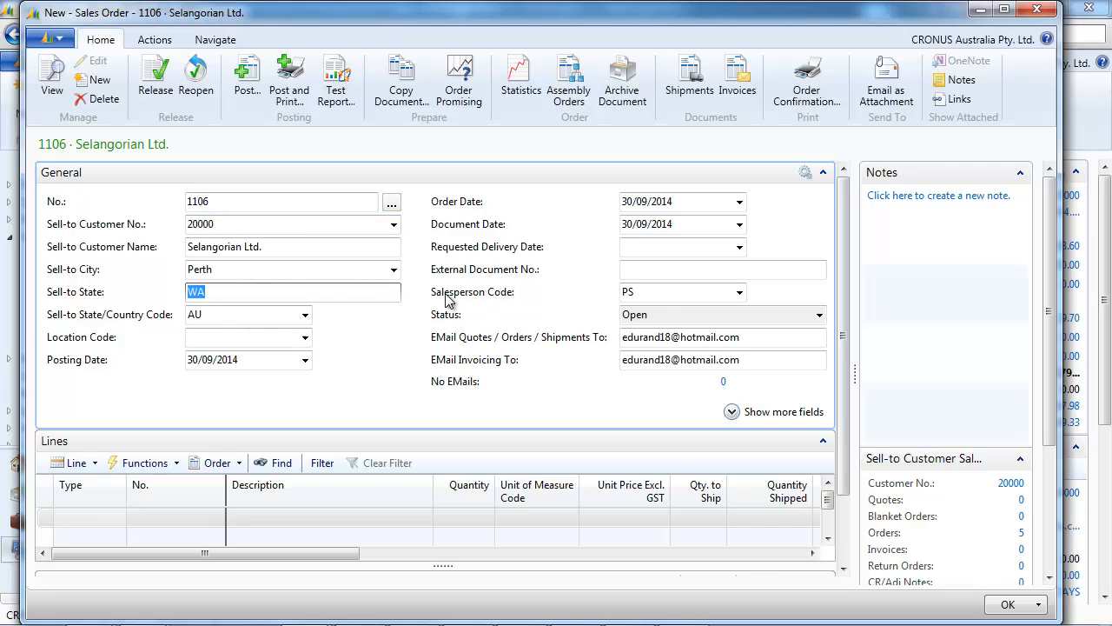
# - Set the order's location code to BLUE and fill its lines from the customer's standard sales code
pyautogui.click(233, 339)
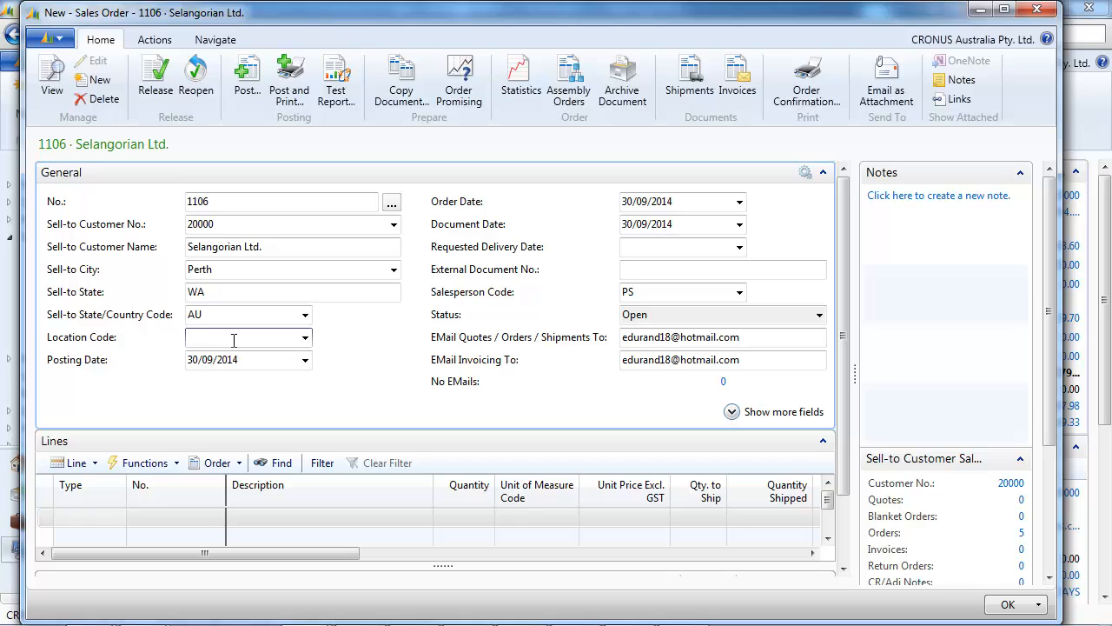
pyautogui.write('blue')
pyautogui.press('Tab')
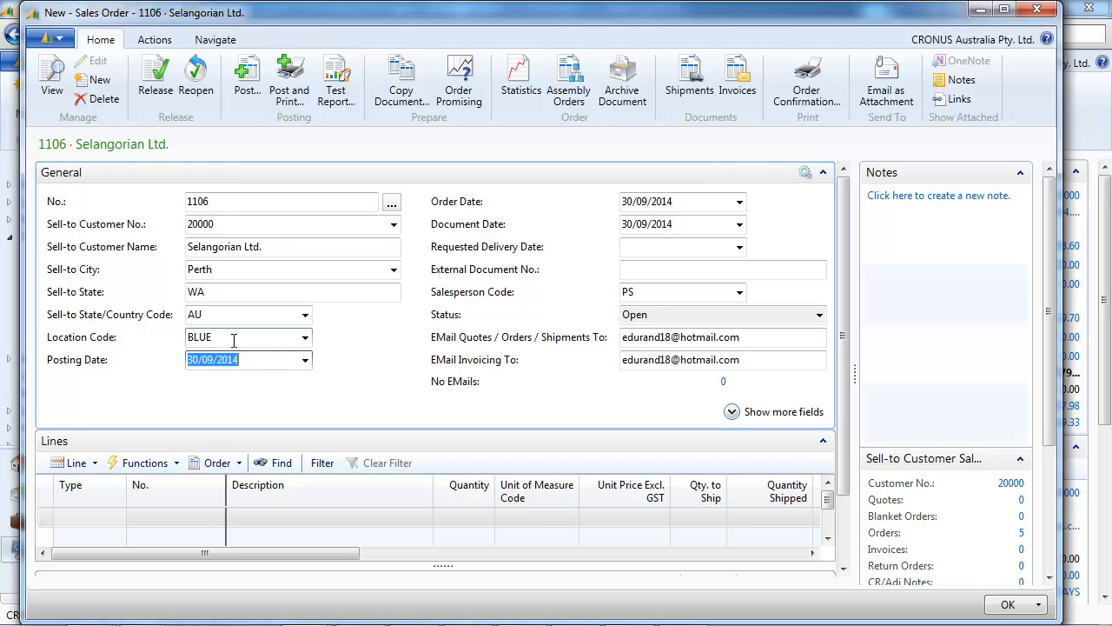
pyautogui.click(155, 40)
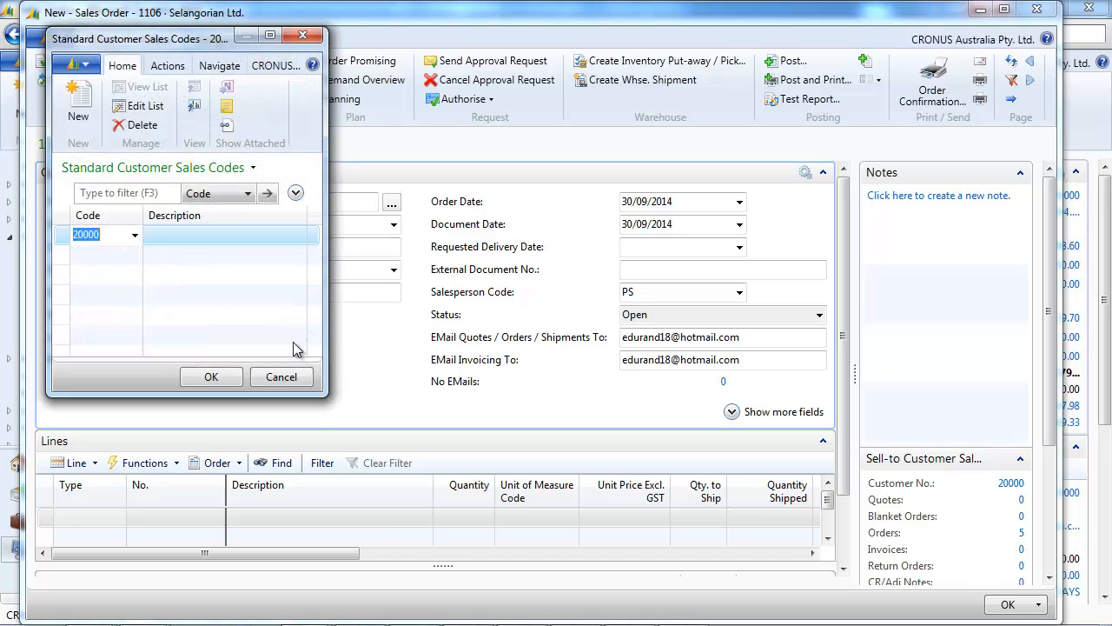
pyautogui.click(233, 382)
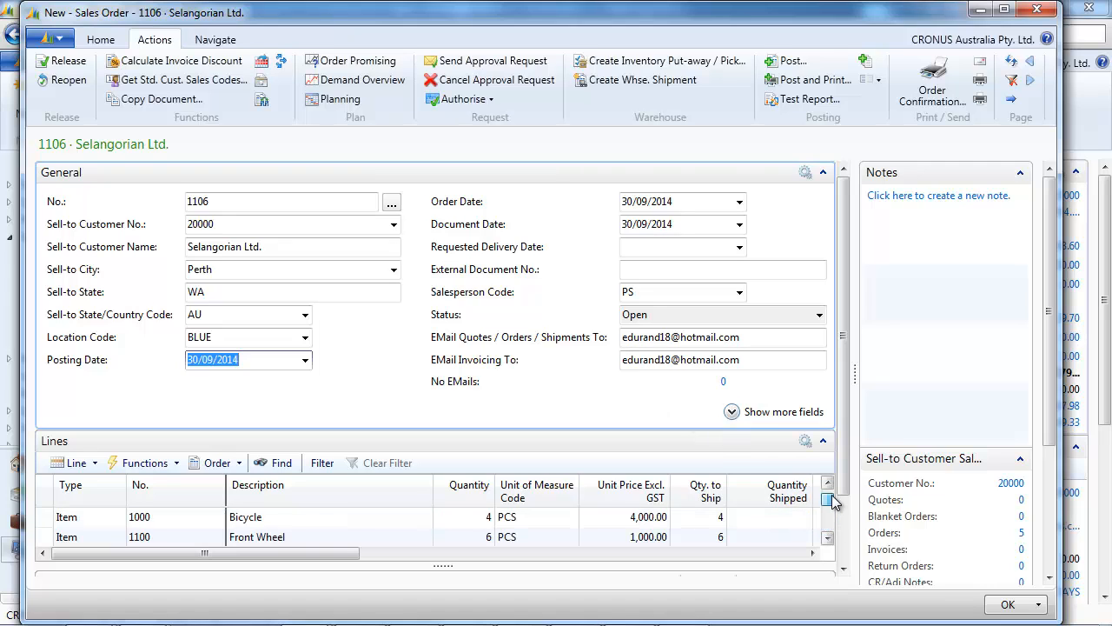
# - Post the full sales order with the Ship option only and check the shipped quantities on its lines
pyautogui.click(119, 41)
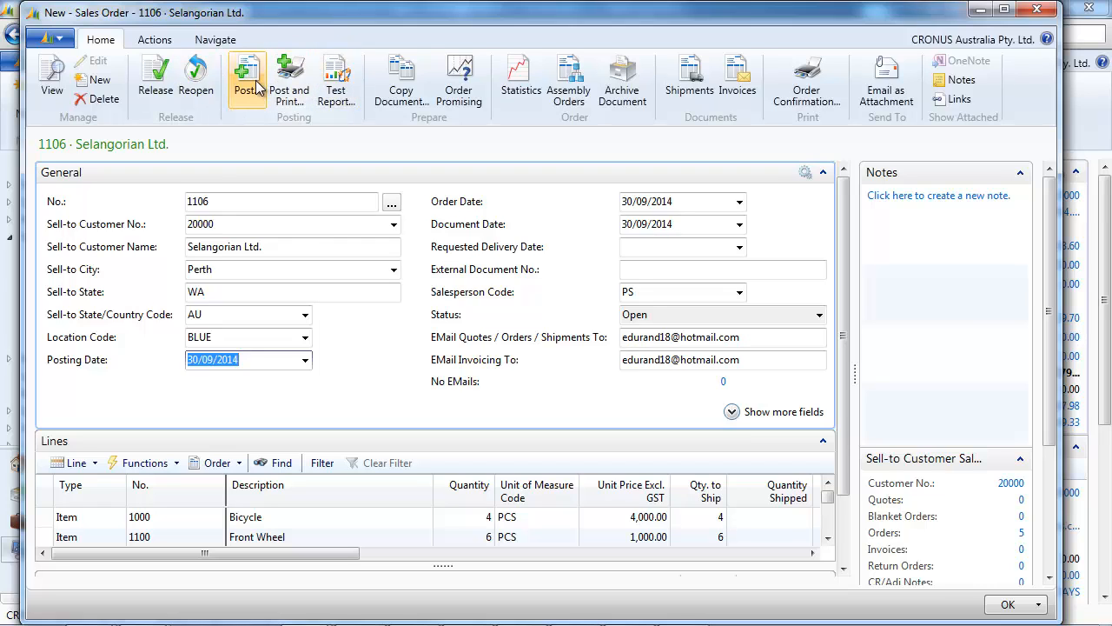
pyautogui.click(247, 77)
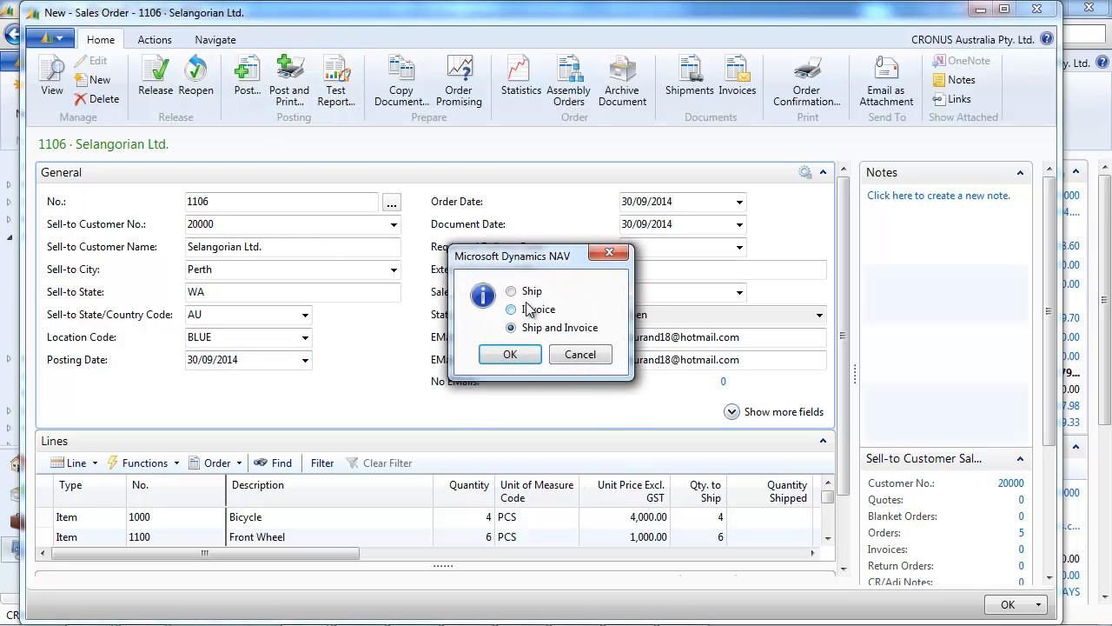
pyautogui.click(531, 293)
pyautogui.click(526, 355)
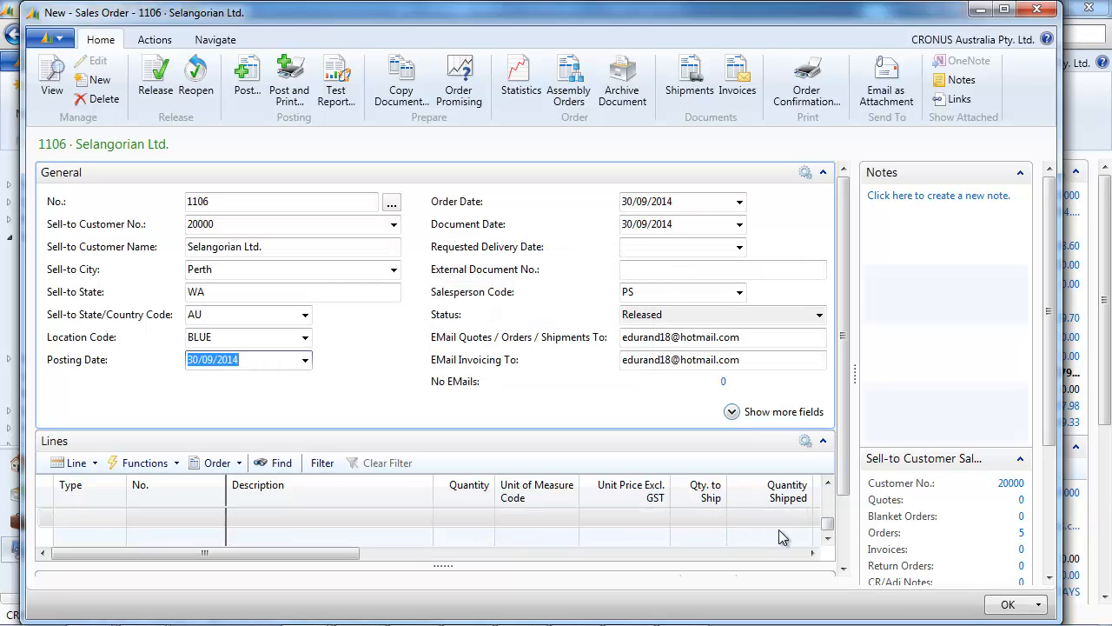
pyautogui.scroll(3, 799, 526)
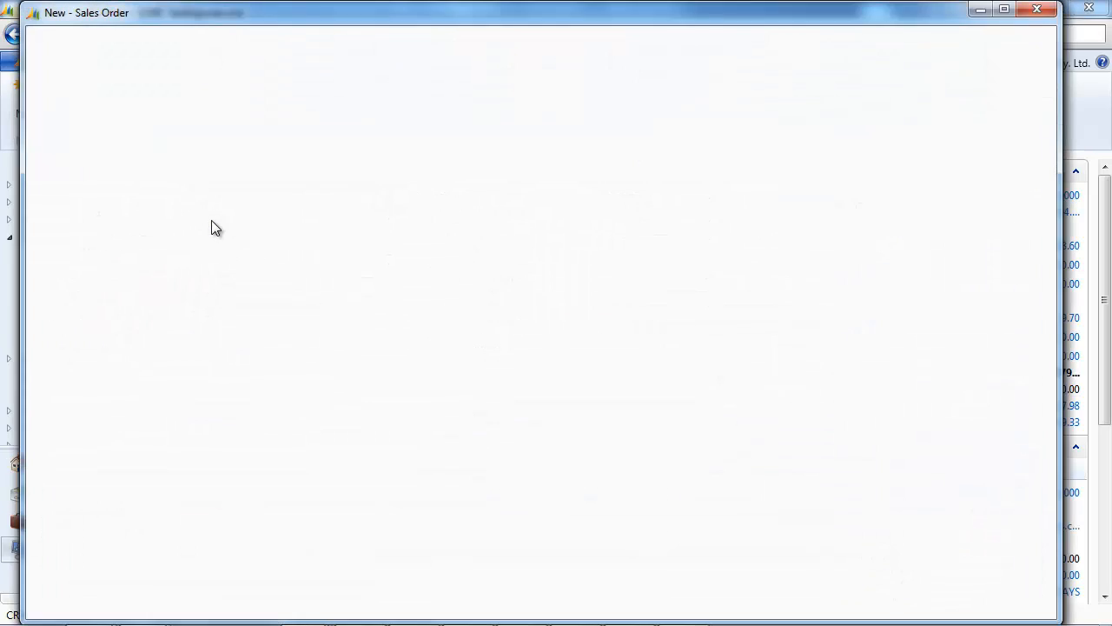
# - Start a second sales order for Selangorian Ltd. by entering its customer number
pyautogui.click(213, 224)
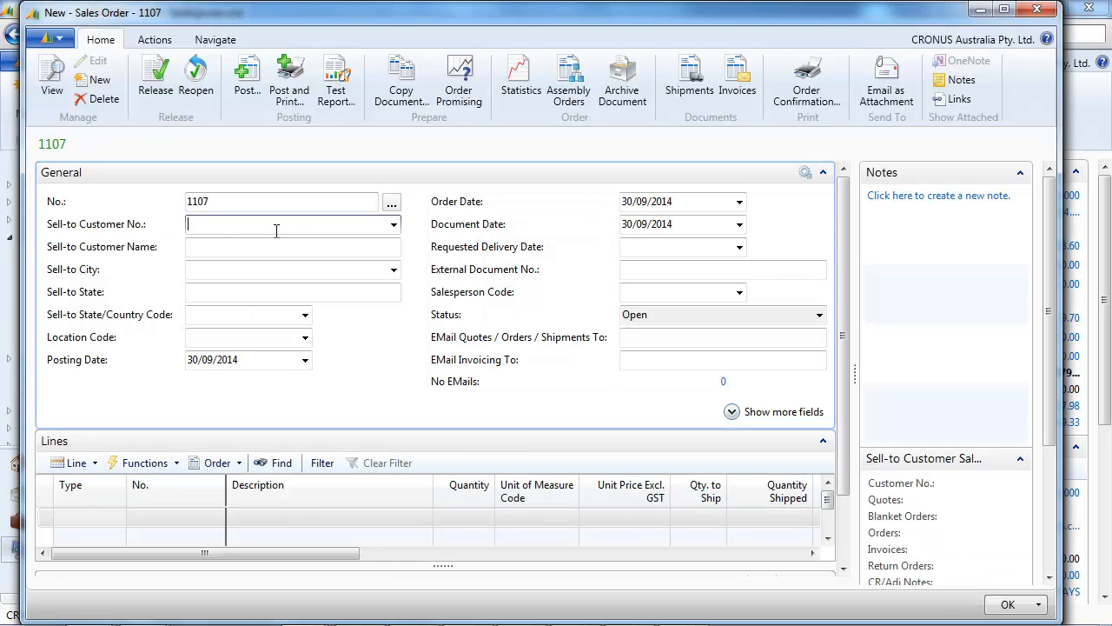
pyautogui.write('20000')
pyautogui.press('Return')
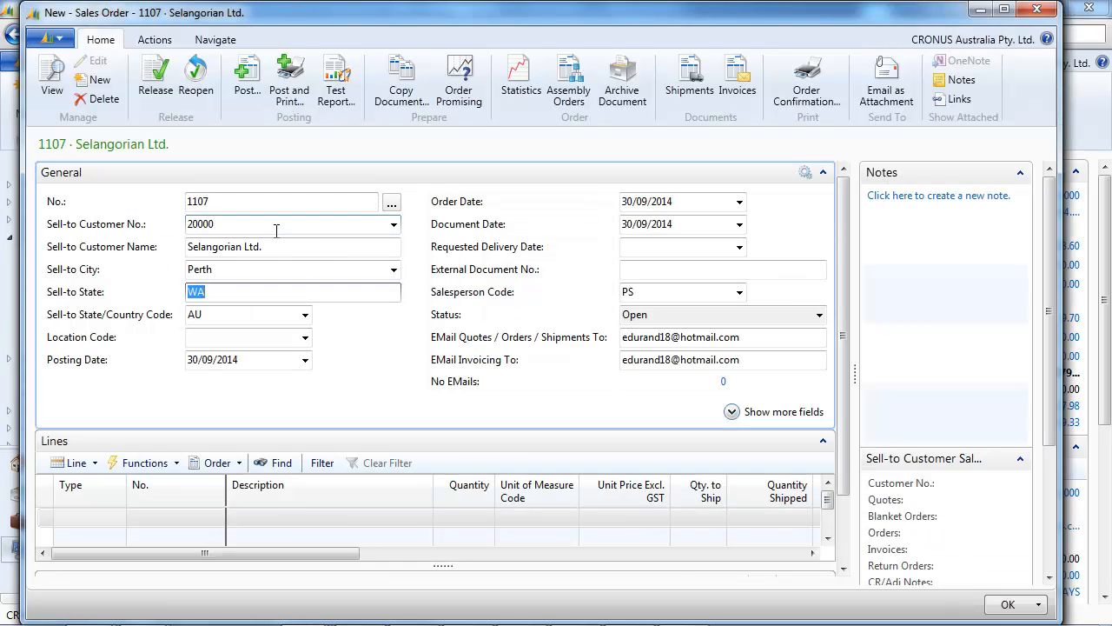
# - Assign location BLUE to the second order and insert its item lines from the customer's standard sales code
pyautogui.click(218, 338)
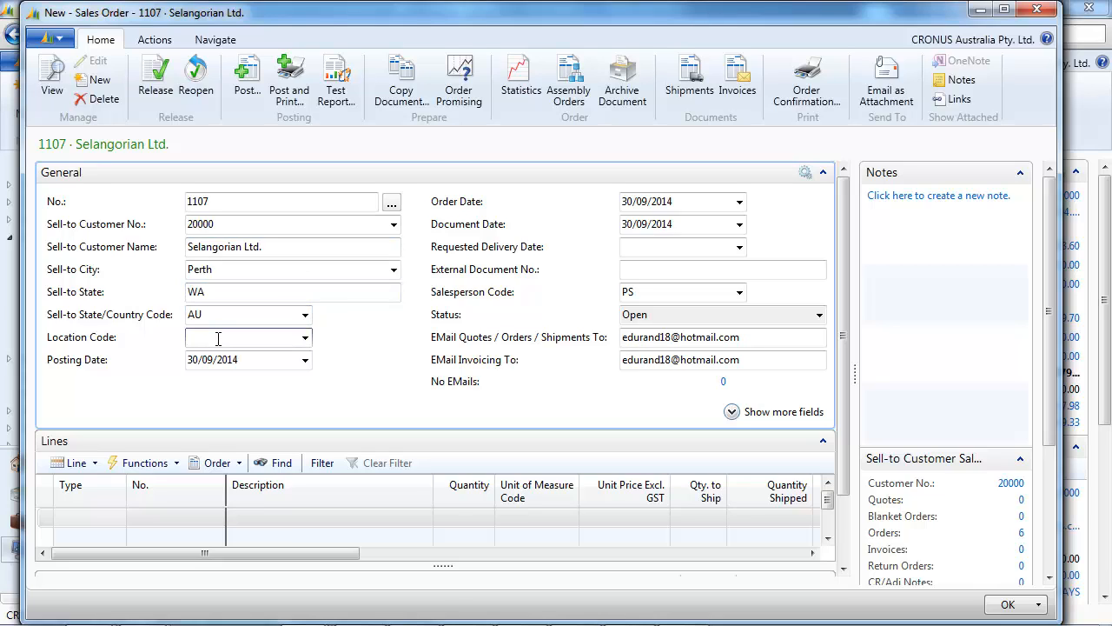
pyautogui.write('blue')
pyautogui.press('Return')
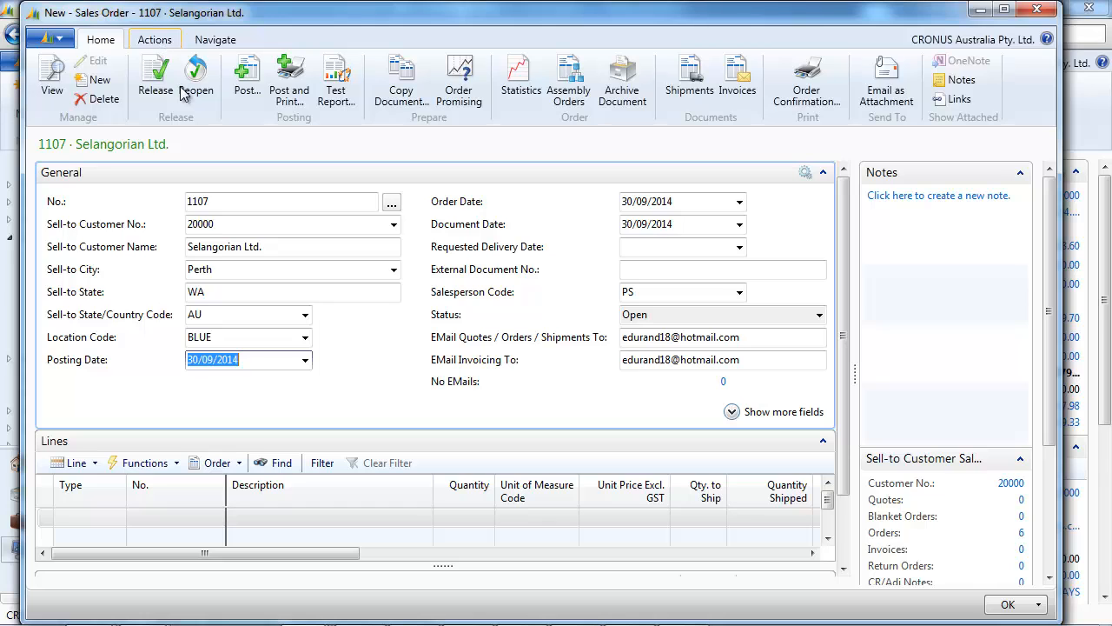
pyautogui.click(157, 40)
pyautogui.click(195, 81)
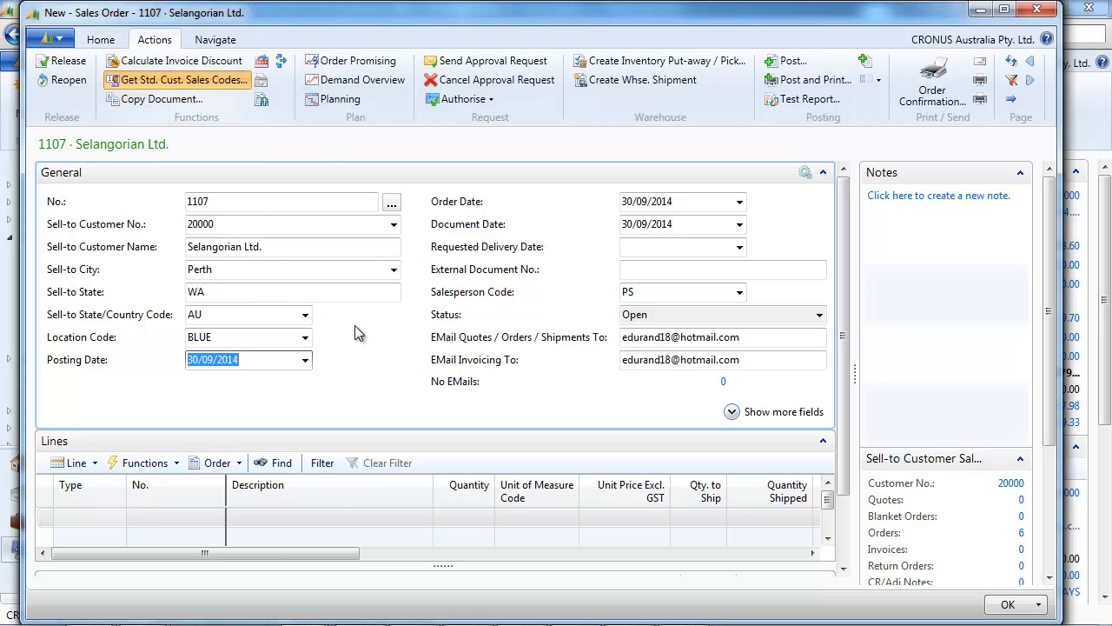
pyautogui.click(236, 379)
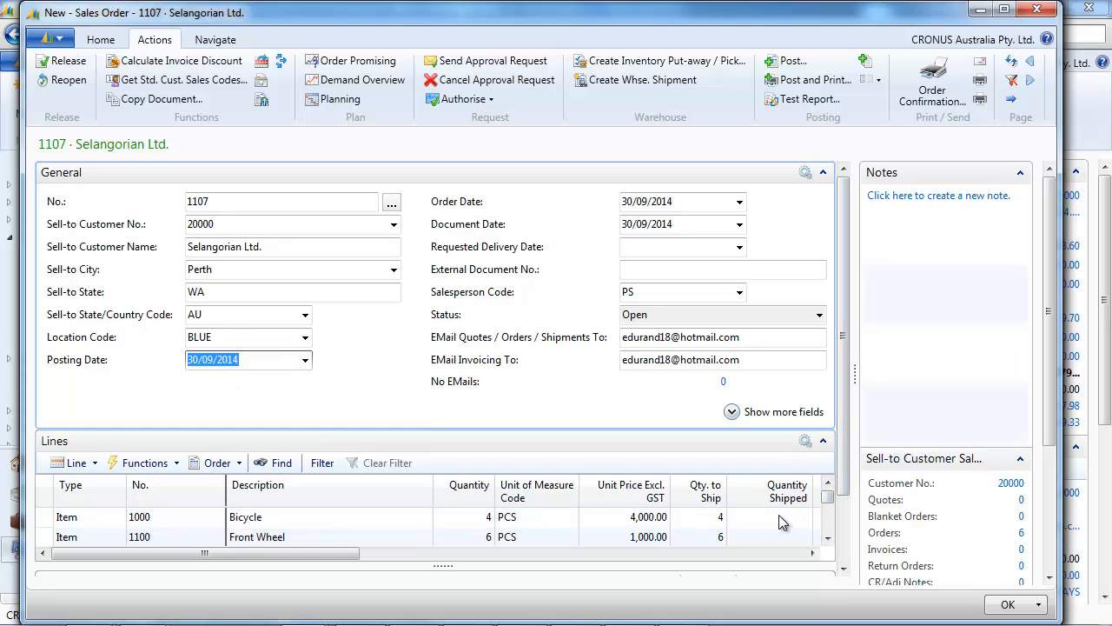
# - Set the quantity to ship to 1 on the Bicycle line and 2 on the Front Wheel line
pyautogui.click(780, 521)
pyautogui.click(705, 523)
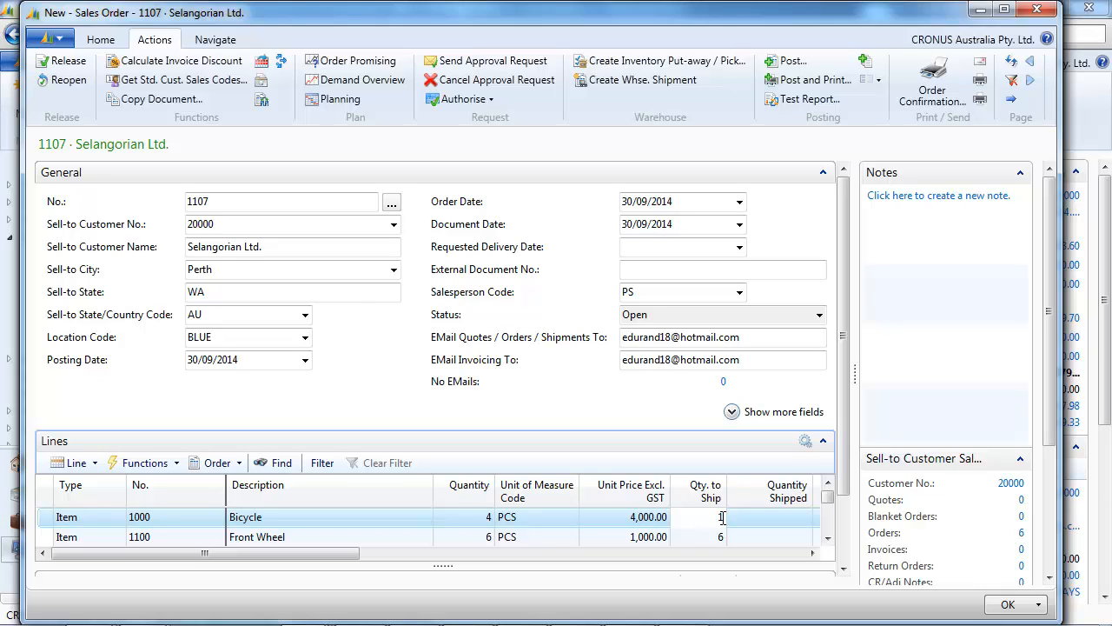
pyautogui.press('Down')
pyautogui.press('Up')
# - Post the partial quantities of the second order with the Ship option only
pyautogui.click(790, 63)
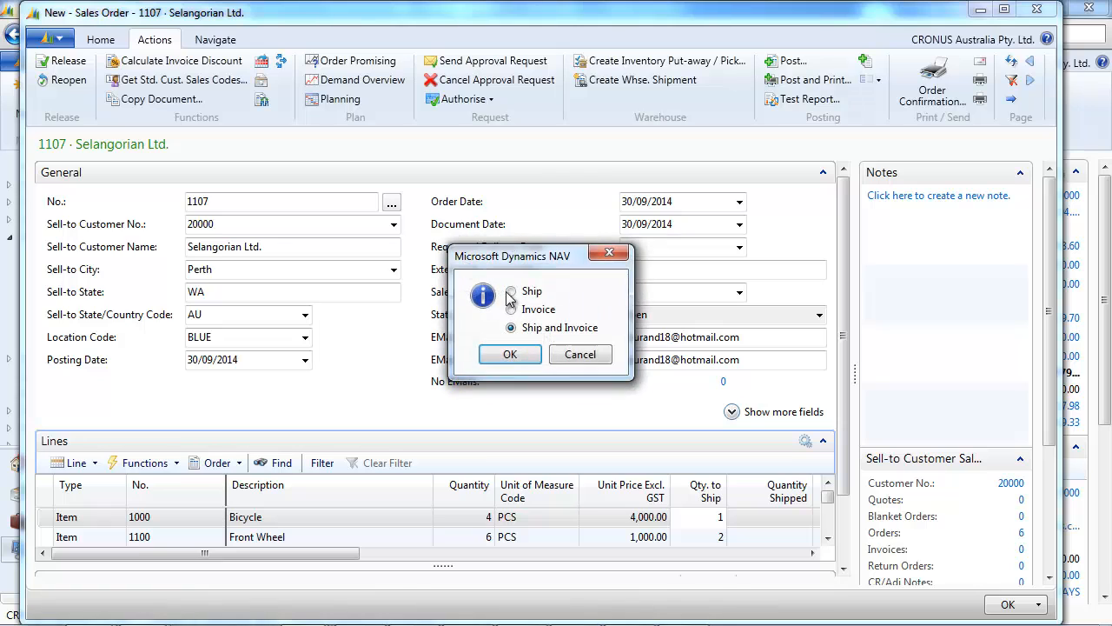
pyautogui.click(511, 293)
pyautogui.click(522, 354)
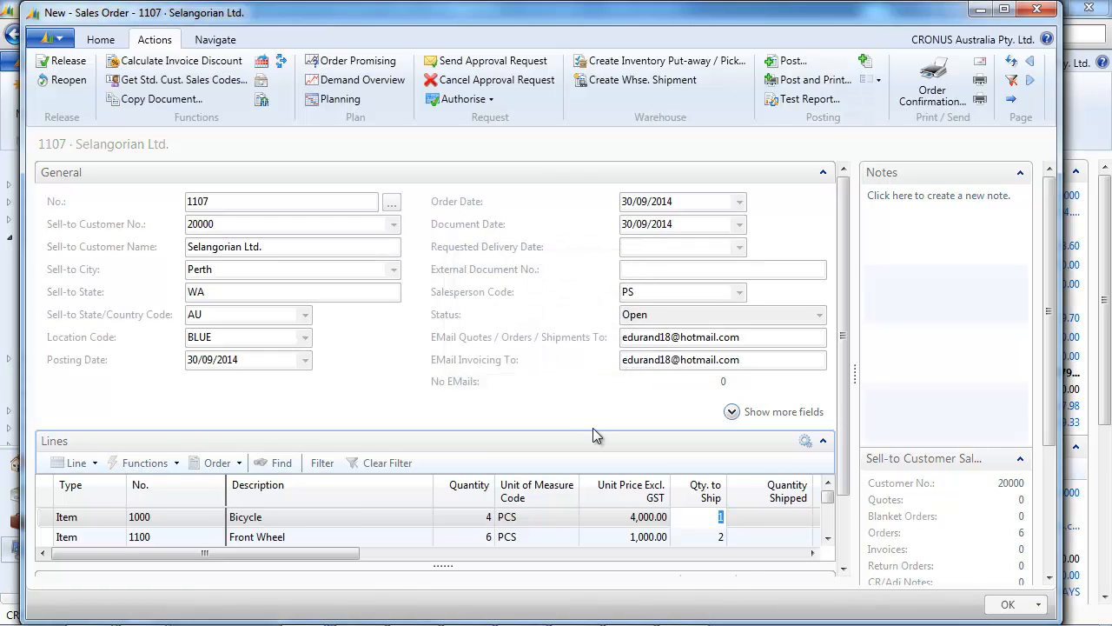
# - Post another partial shipment with 2 to ship on the Front Wheel line and the Bicycle line's quantity to ship blank
pyautogui.click(816, 520)
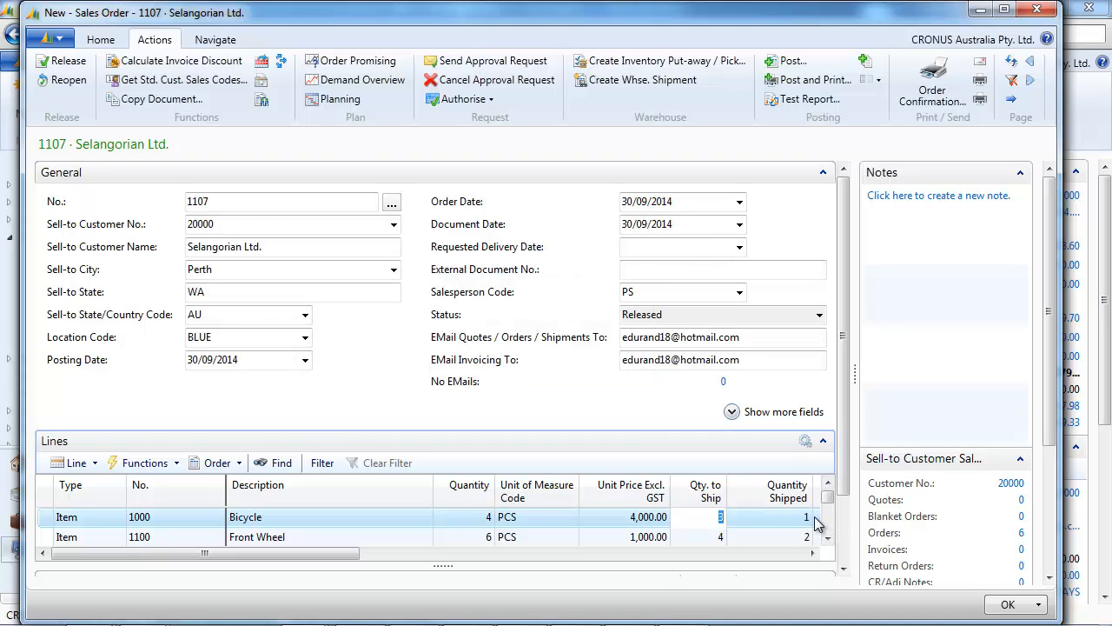
pyautogui.click(724, 538)
pyautogui.press('Up')
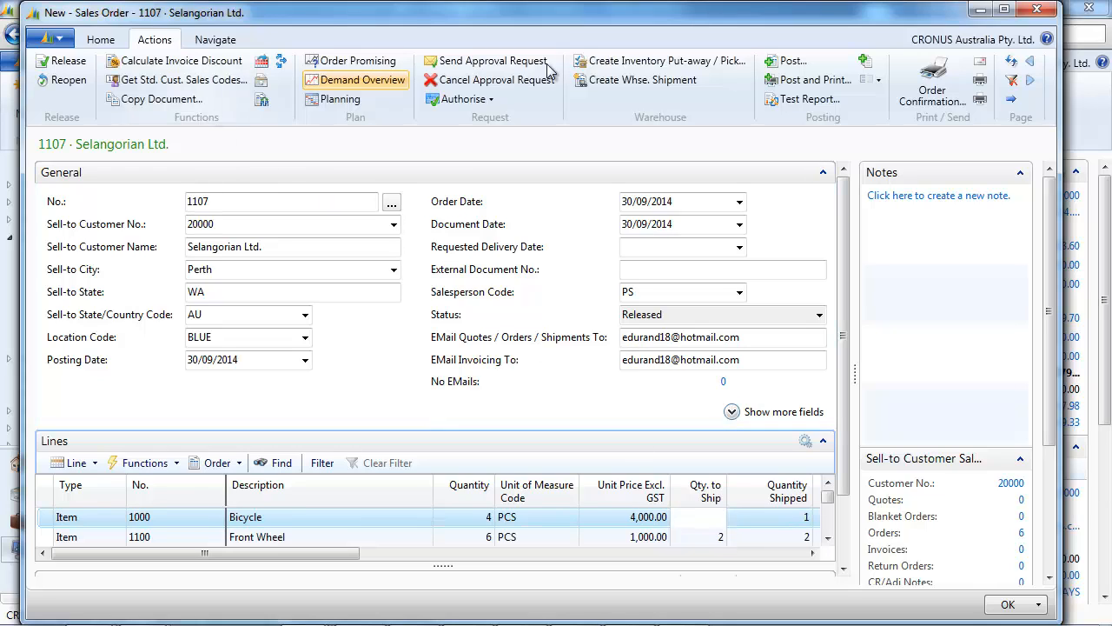
pyautogui.click(786, 63)
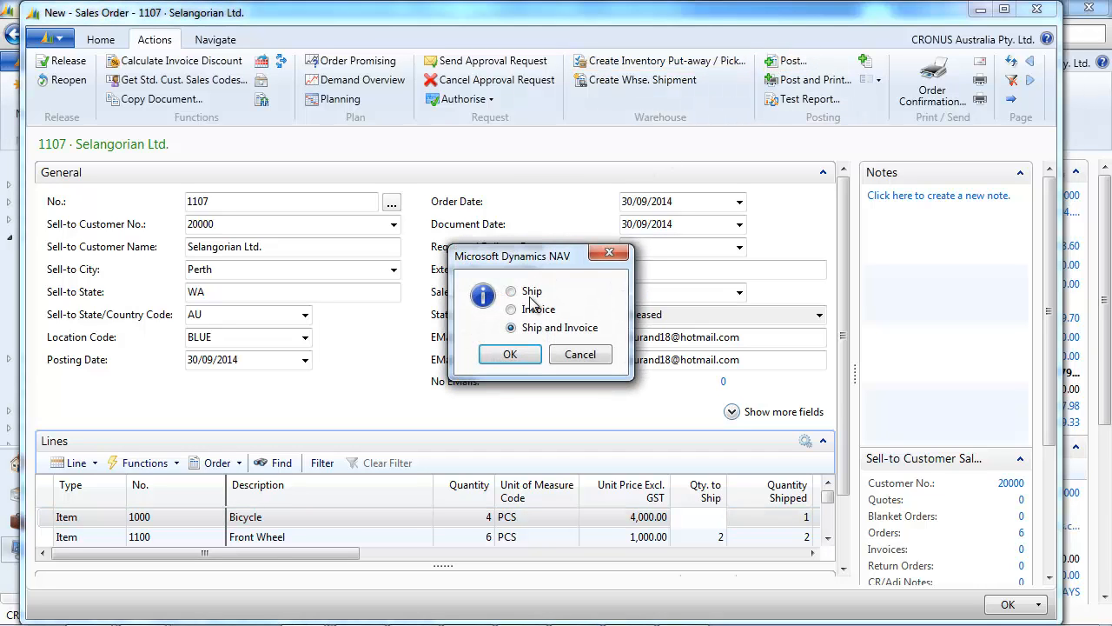
pyautogui.click(510, 354)
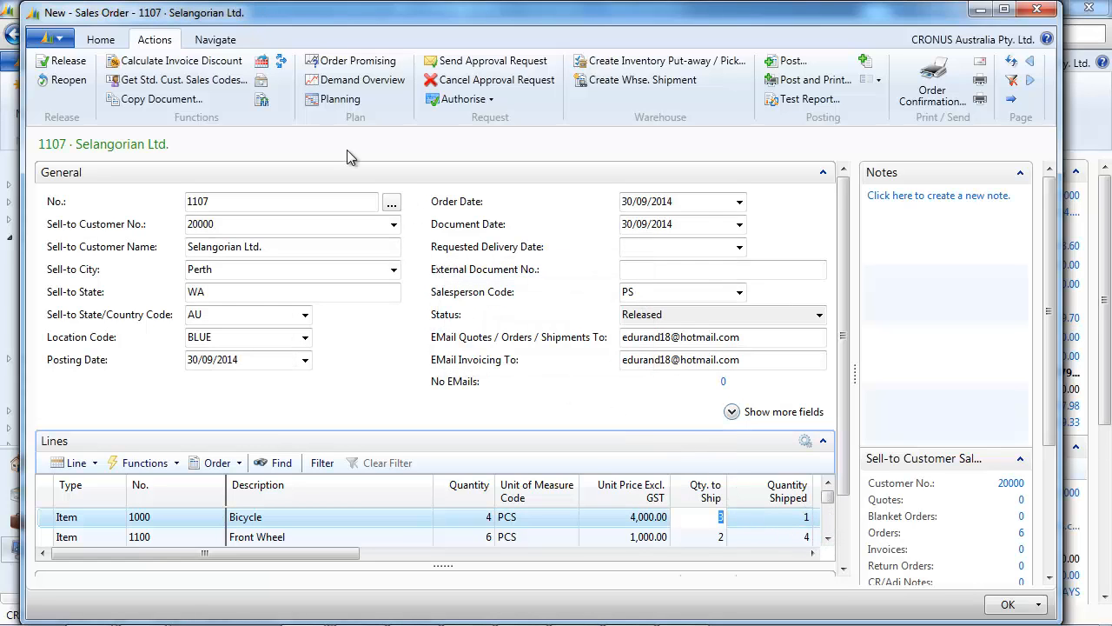
# - Open the list of posted sales shipments belonging to this order
pyautogui.click(218, 43)
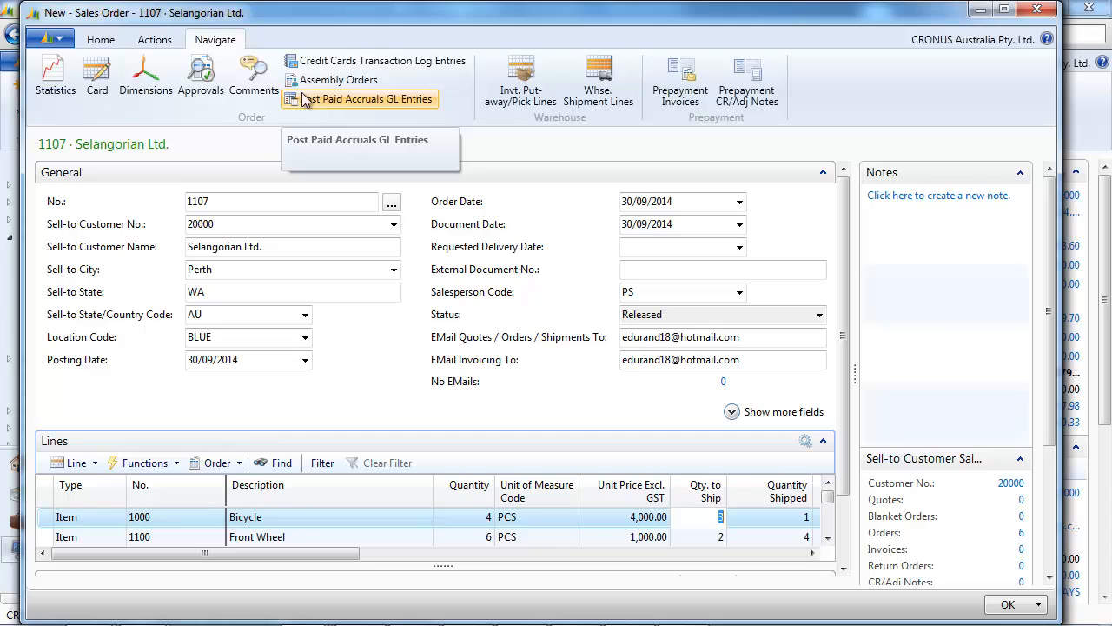
pyautogui.click(153, 42)
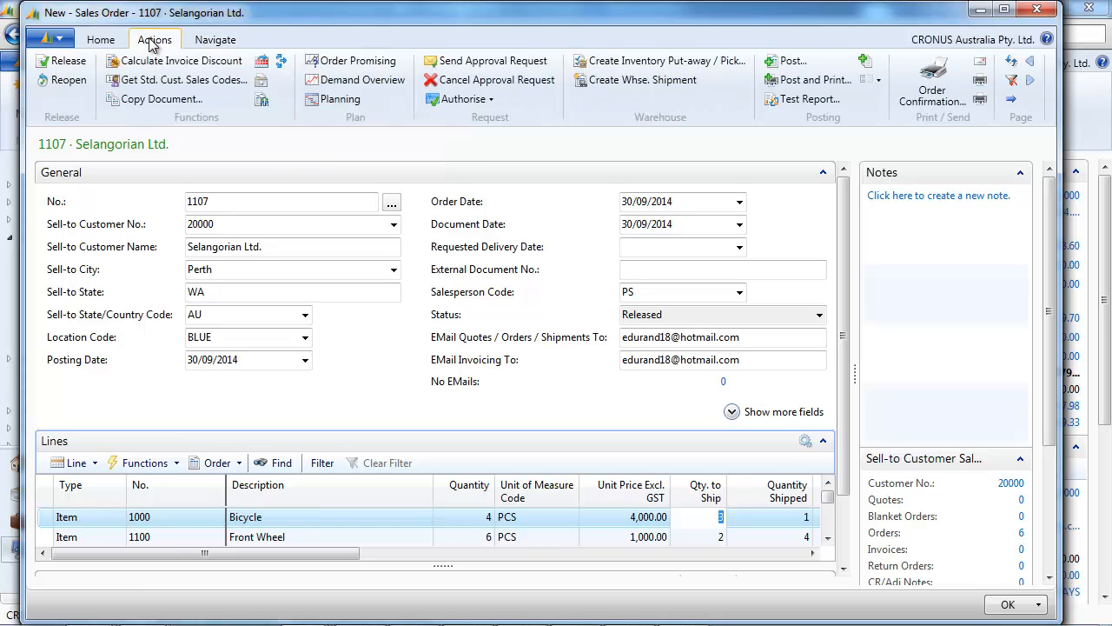
pyautogui.click(101, 40)
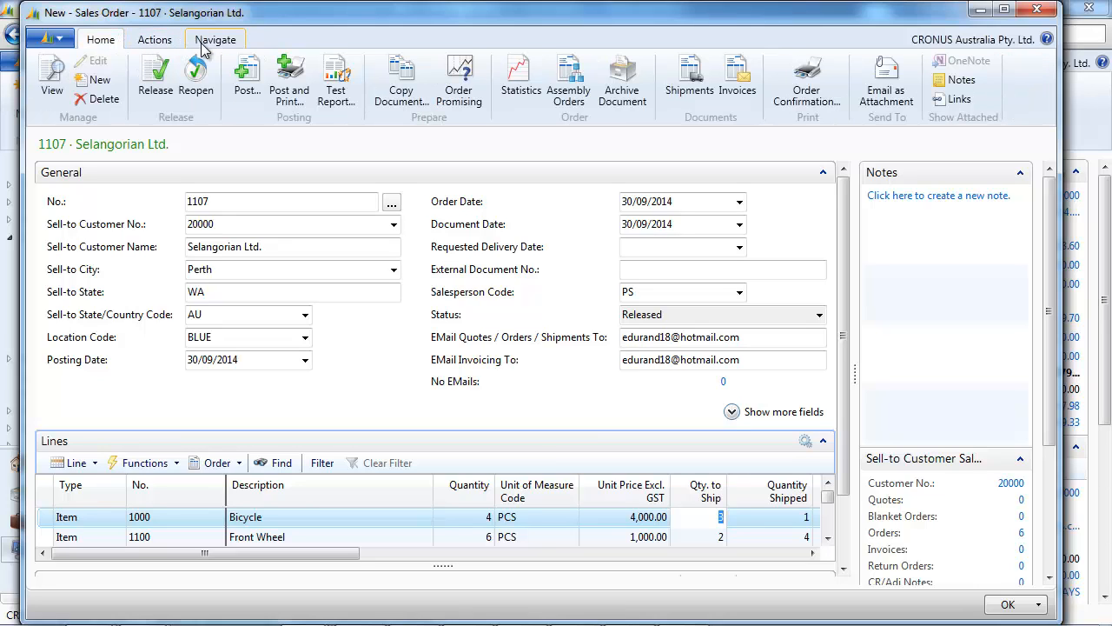
pyautogui.click(689, 80)
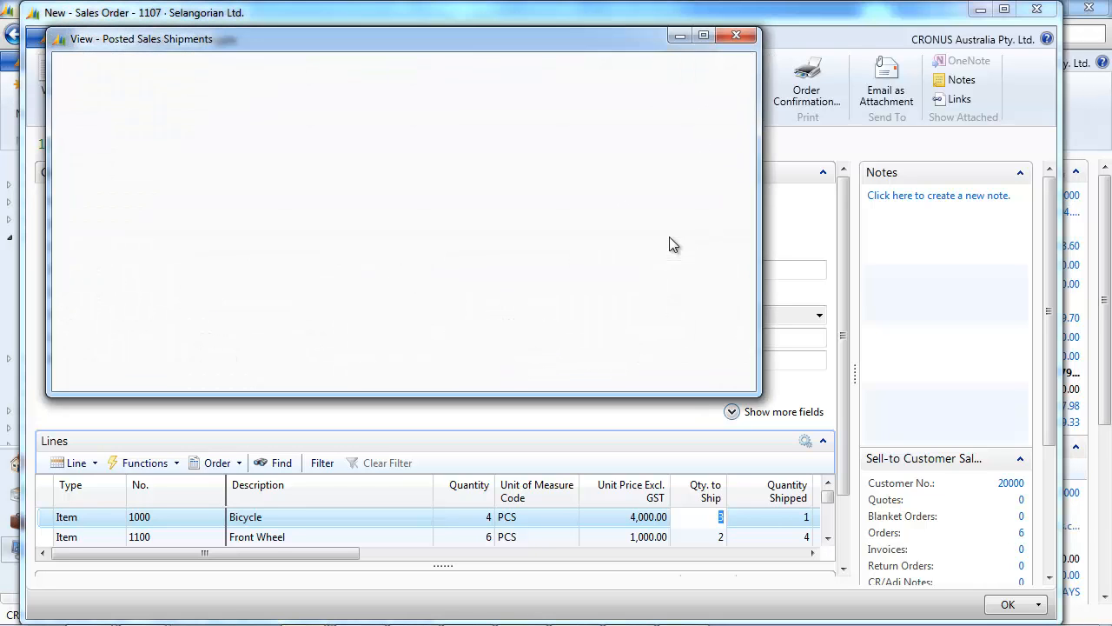
# - View the second posted sales shipment in the order's list, and close both the shipment and the list
pyautogui.rightClick(235, 257)
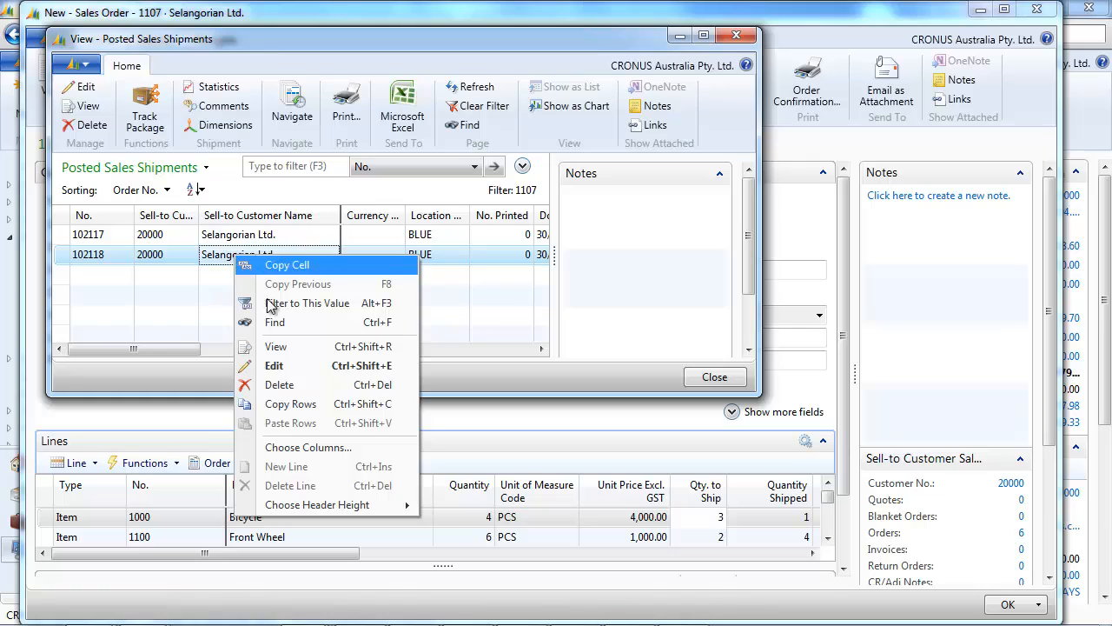
pyautogui.click(281, 349)
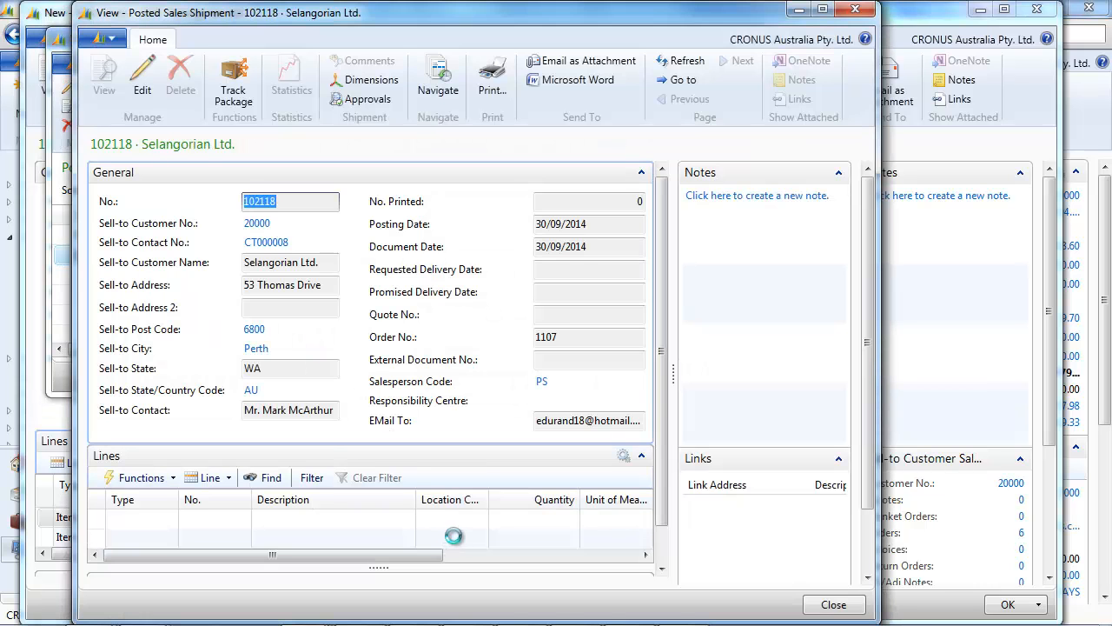
pyautogui.click(855, 10)
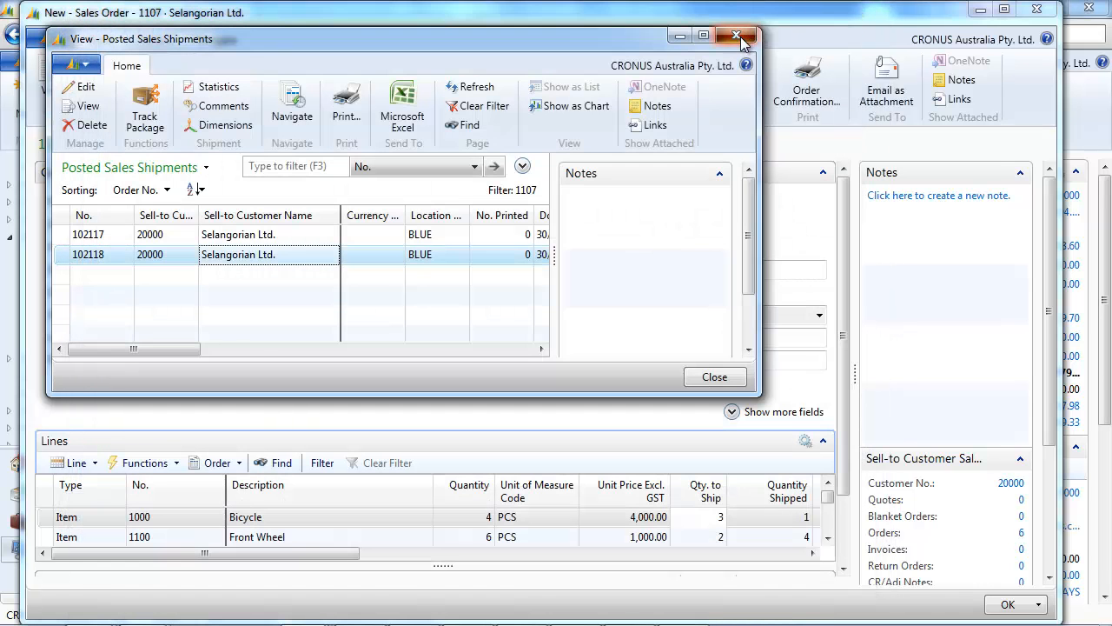
pyautogui.click(736, 35)
# - Post the remaining Bicycle and Front Wheel quantities of the sales order with the Ship option only
pyautogui.click(248, 80)
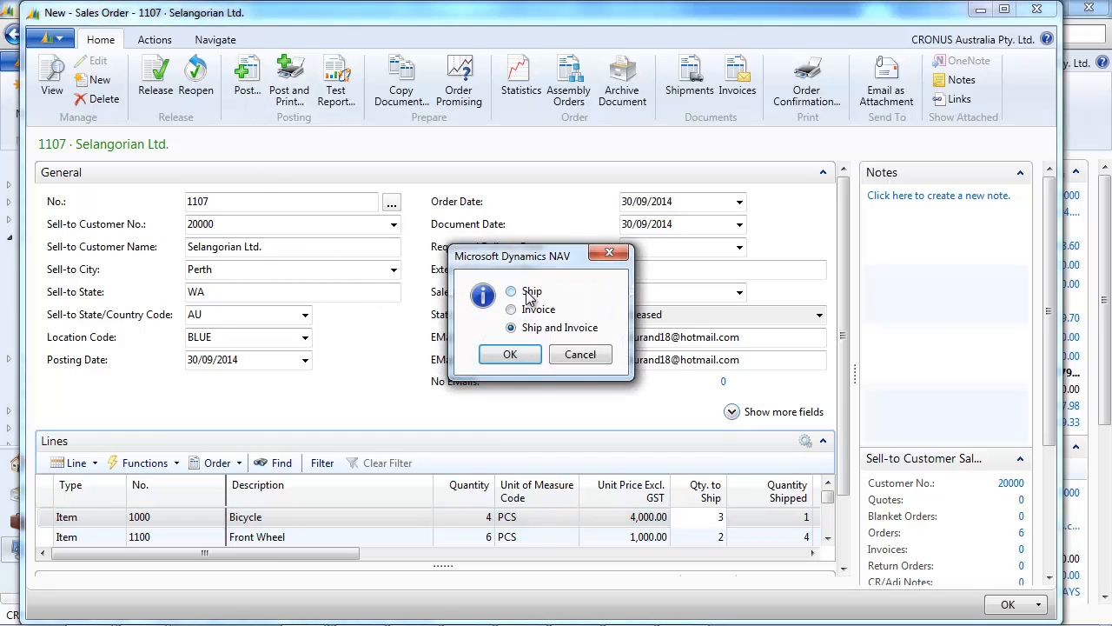
pyautogui.click(527, 296)
pyautogui.click(510, 353)
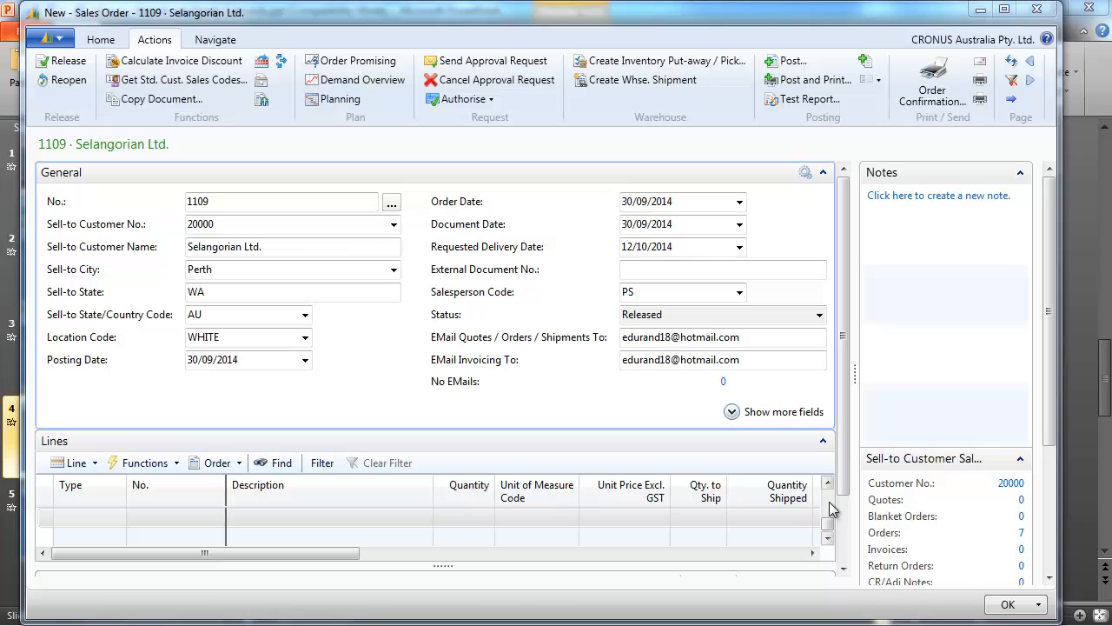
# - Create a warehouse shipment from the sales order at location WHITE and release it
pyautogui.click(642, 78)
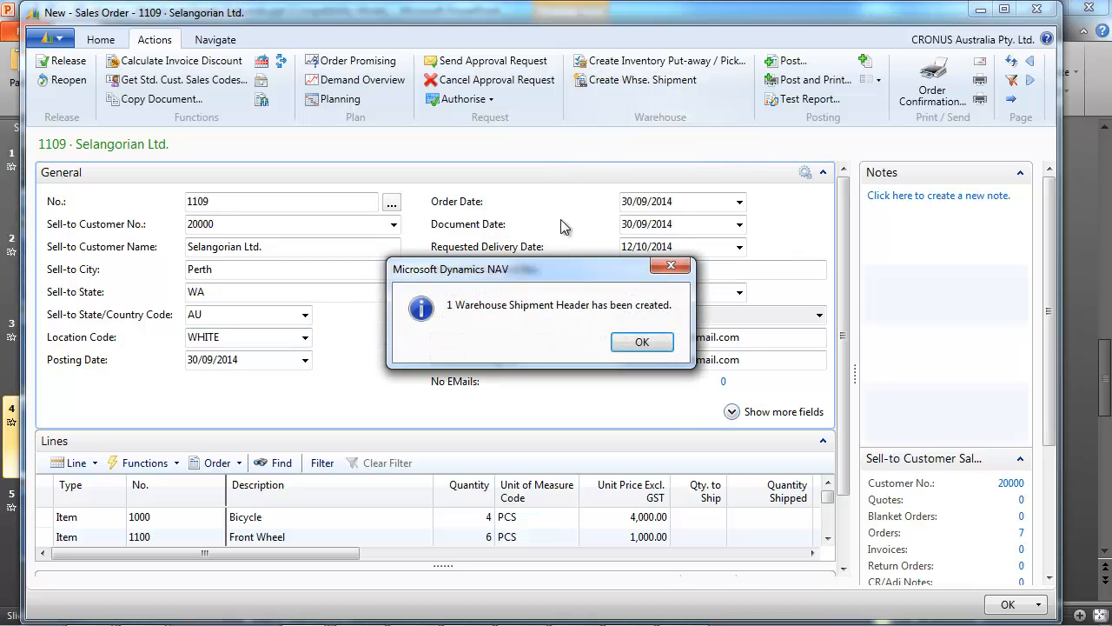
pyautogui.click(635, 344)
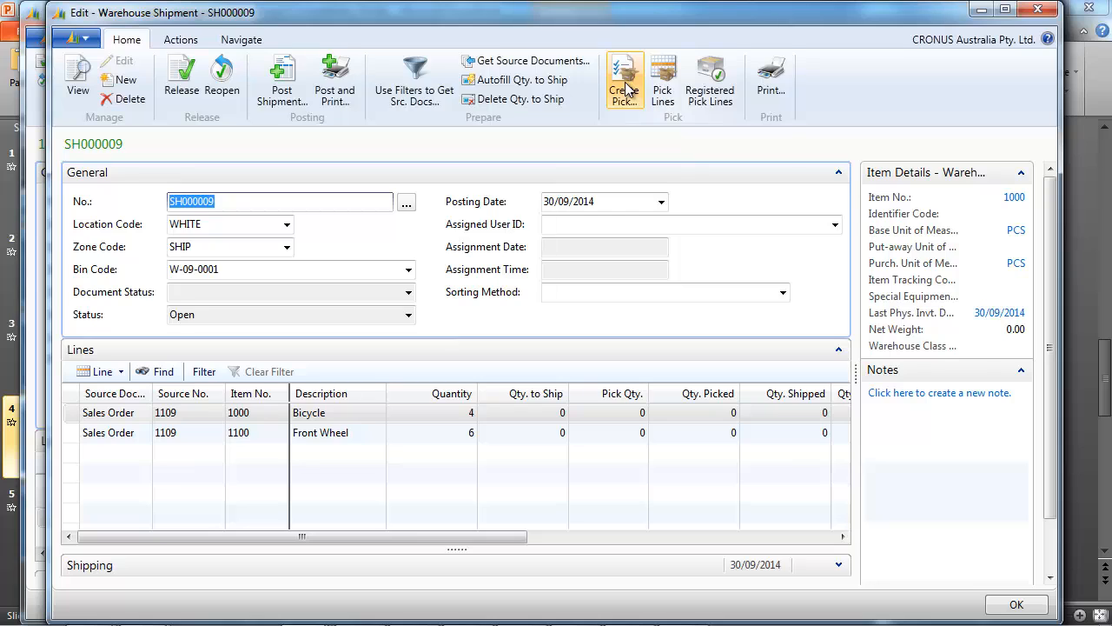
pyautogui.click(180, 91)
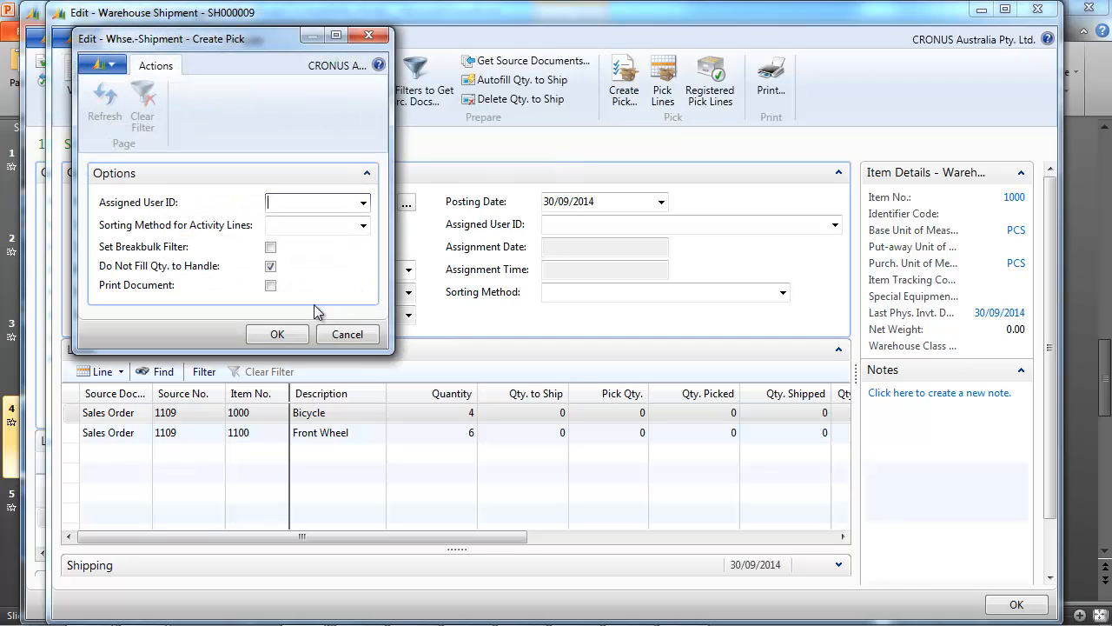
# - Create the shipment's pick with Do Not Fill Qty. to Handle enabled, and open the pick document from the pick lines
pyautogui.click(297, 335)
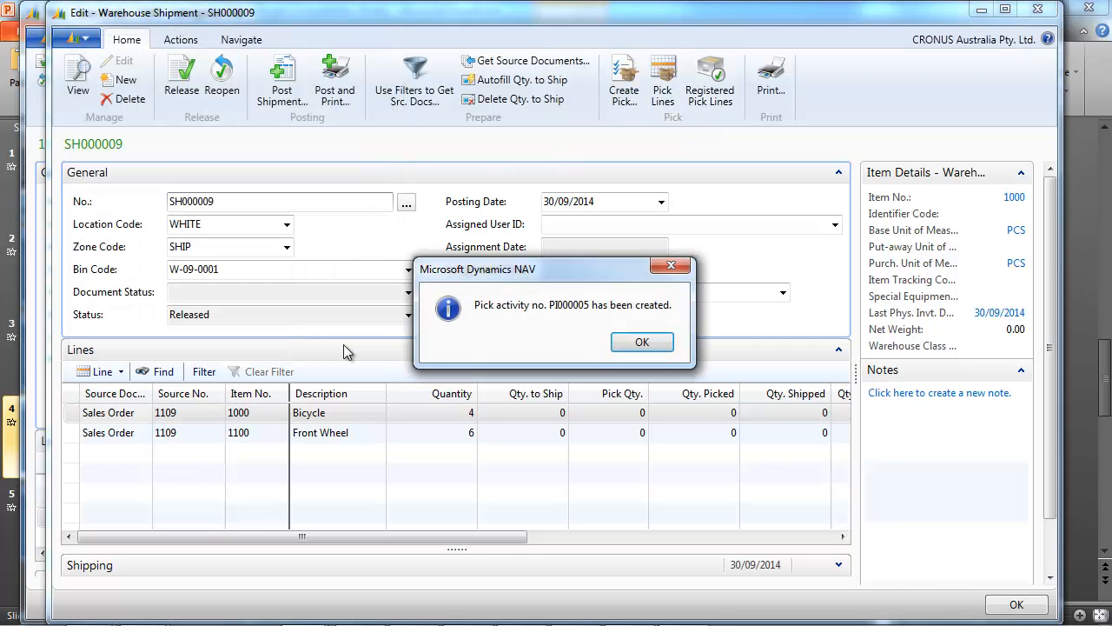
pyautogui.click(619, 348)
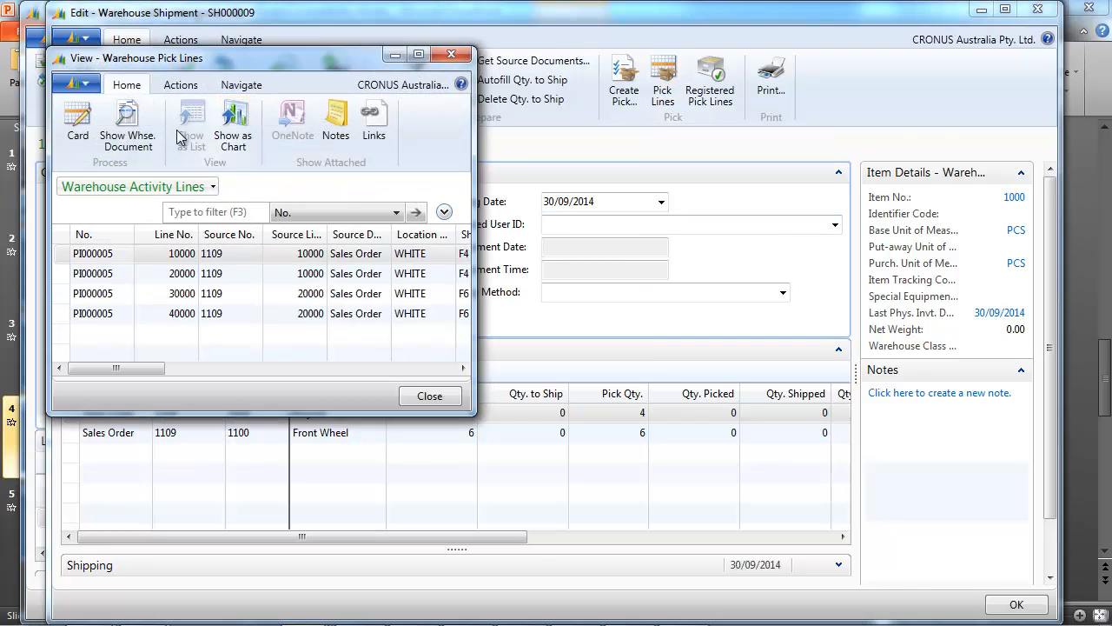
pyautogui.click(80, 126)
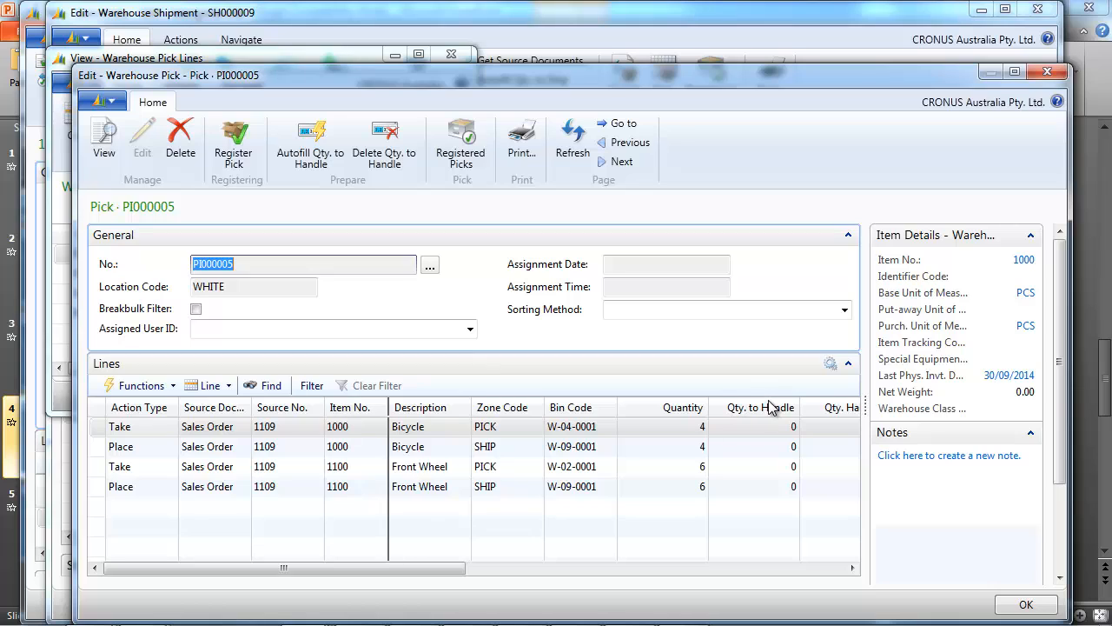
# - Autofill the quantity to handle on all pick lines and register the pick, returning to the warehouse shipment
pyautogui.click(309, 149)
pyautogui.click(236, 157)
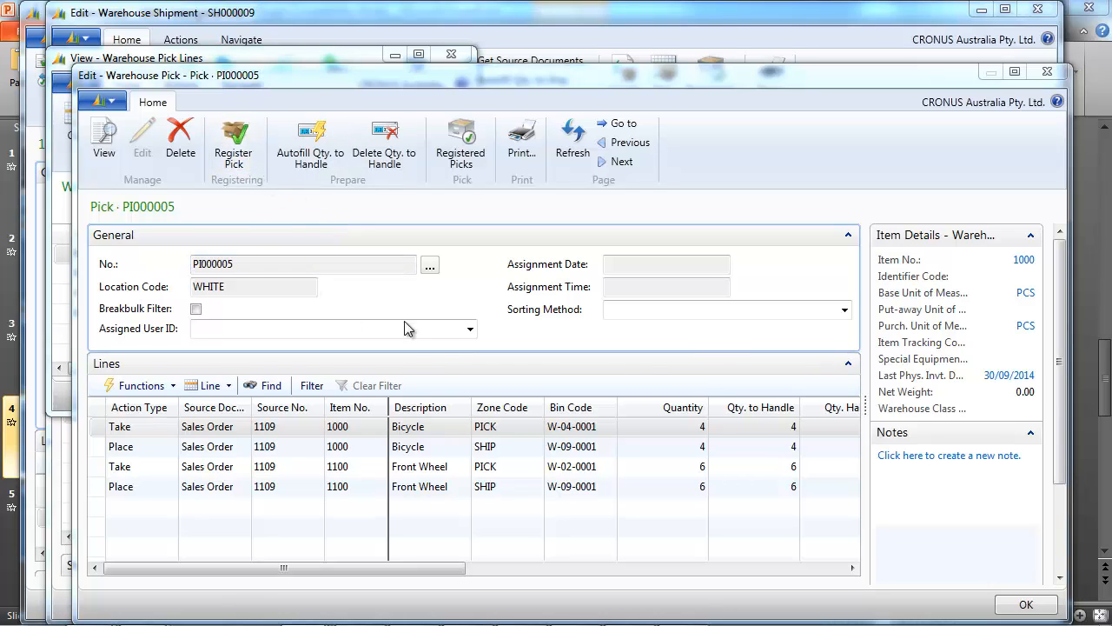
pyautogui.click(583, 378)
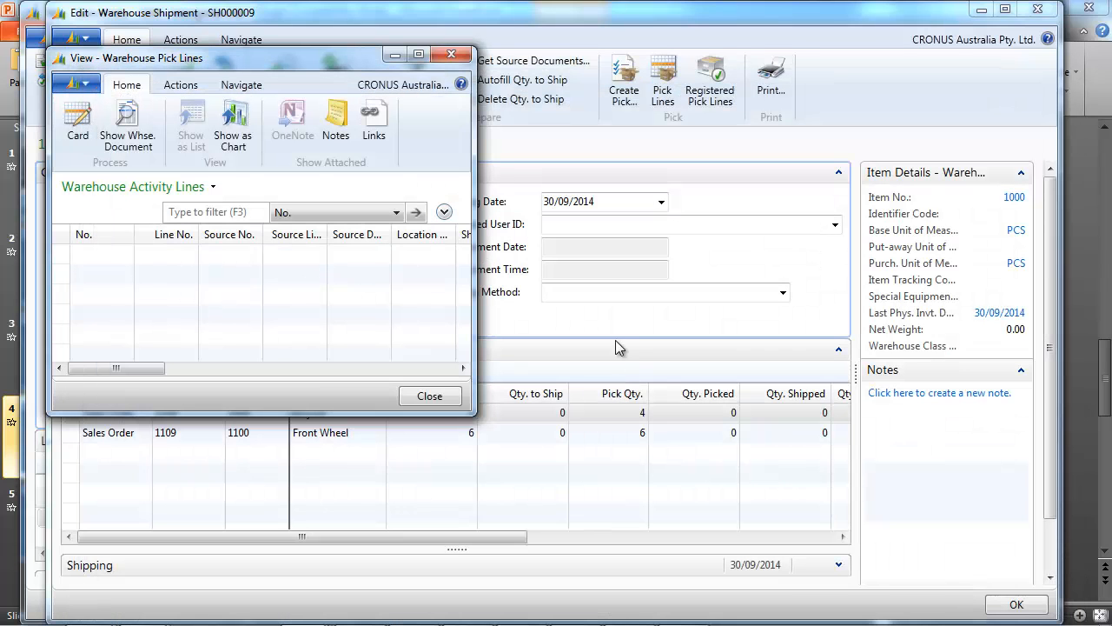
pyautogui.click(455, 56)
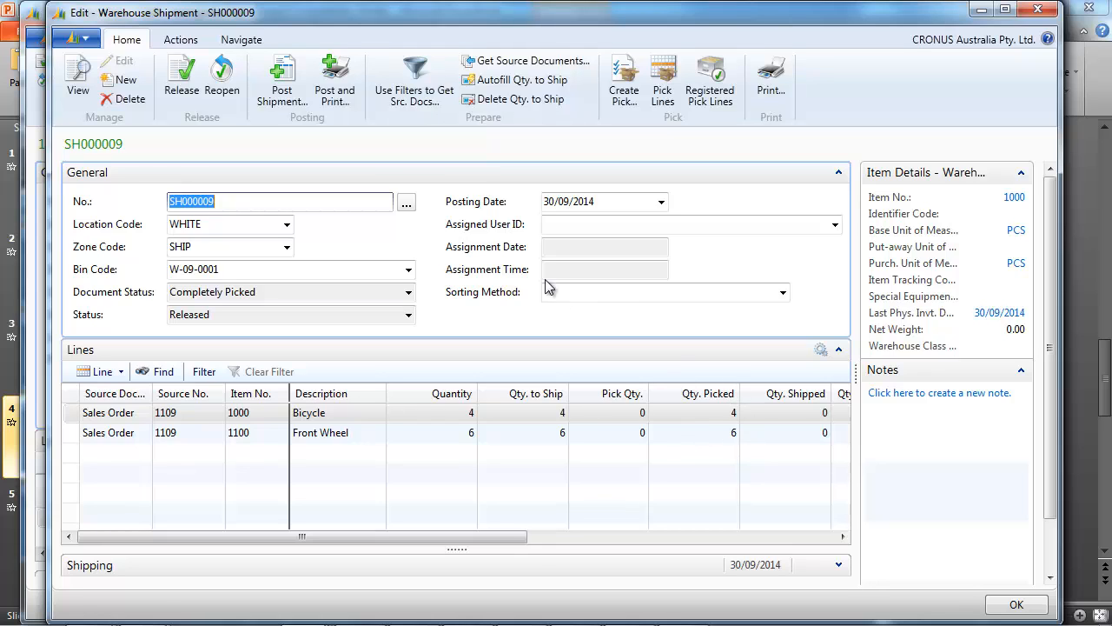
# - Post the fully picked warehouse shipment with the Ship option only
pyautogui.click(283, 87)
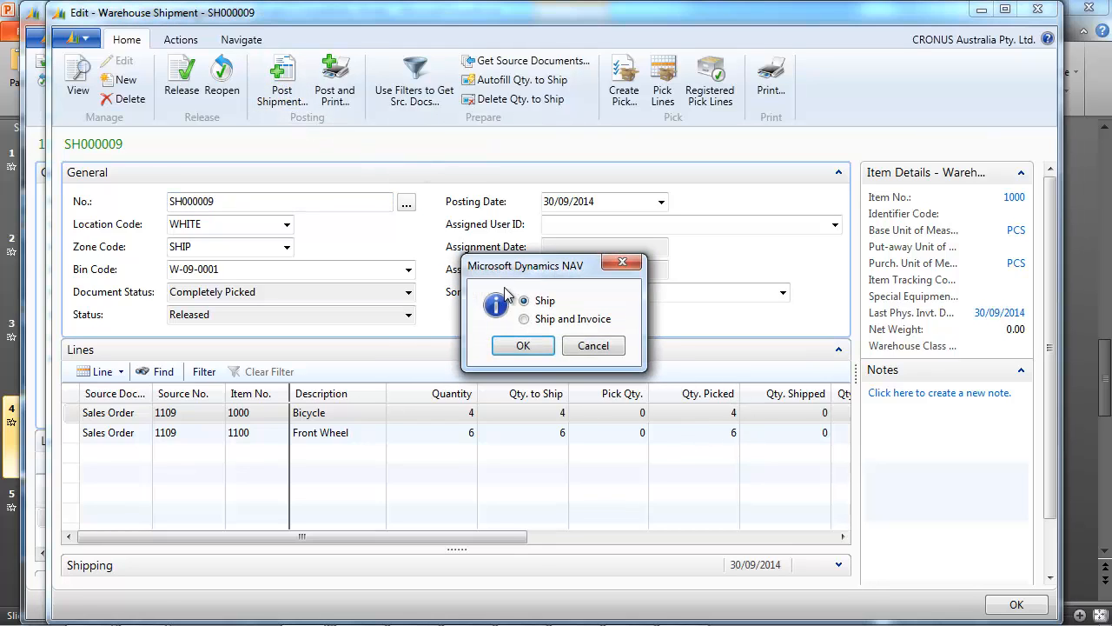
pyautogui.click(524, 346)
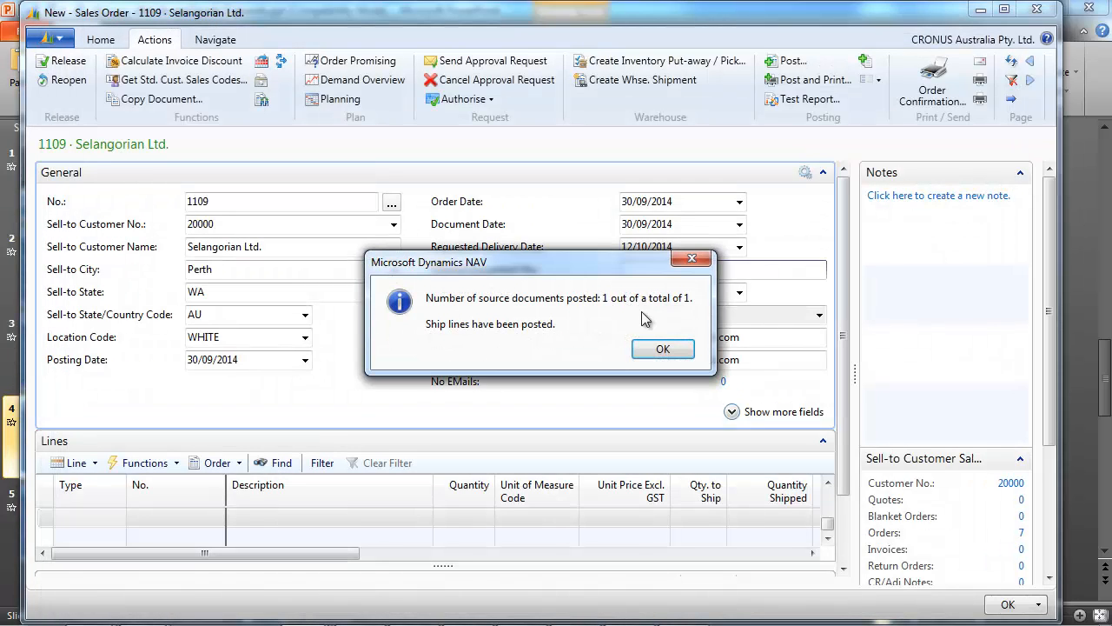
pyautogui.click(663, 348)
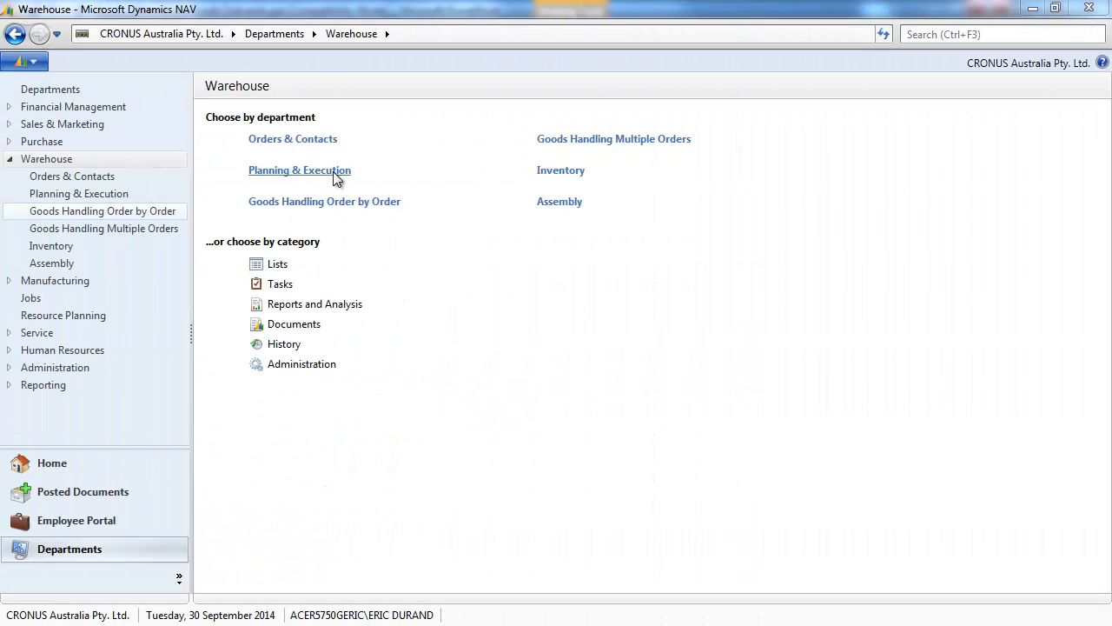
# - Create a new warehouse shipment with location code WHITE from the Warehouse Shipments list under Planning & Execution
pyautogui.click(332, 171)
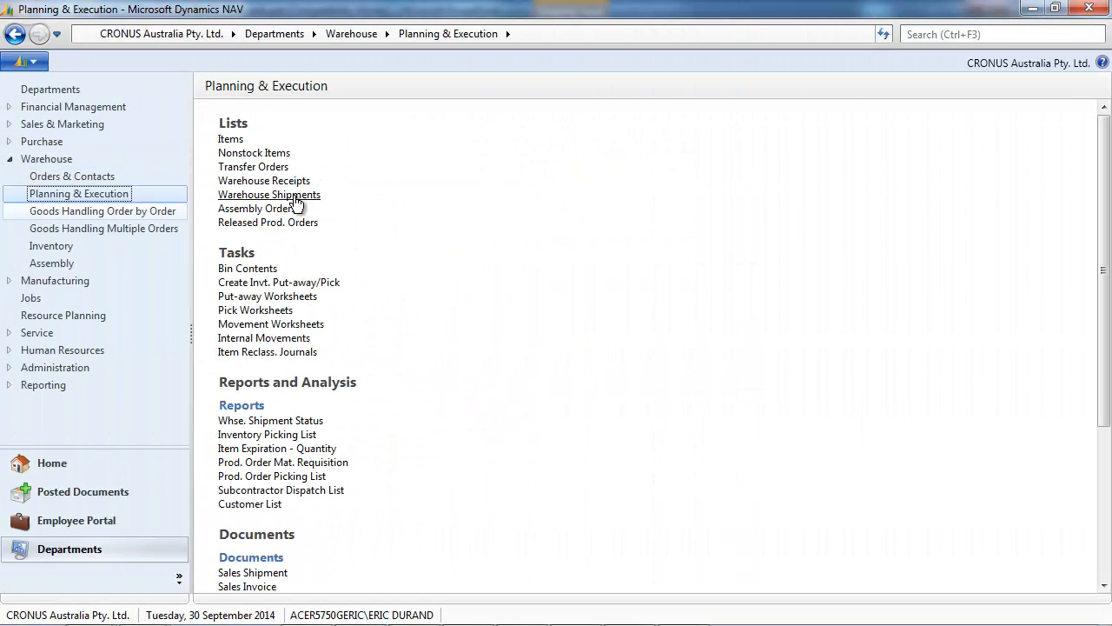
pyautogui.click(295, 197)
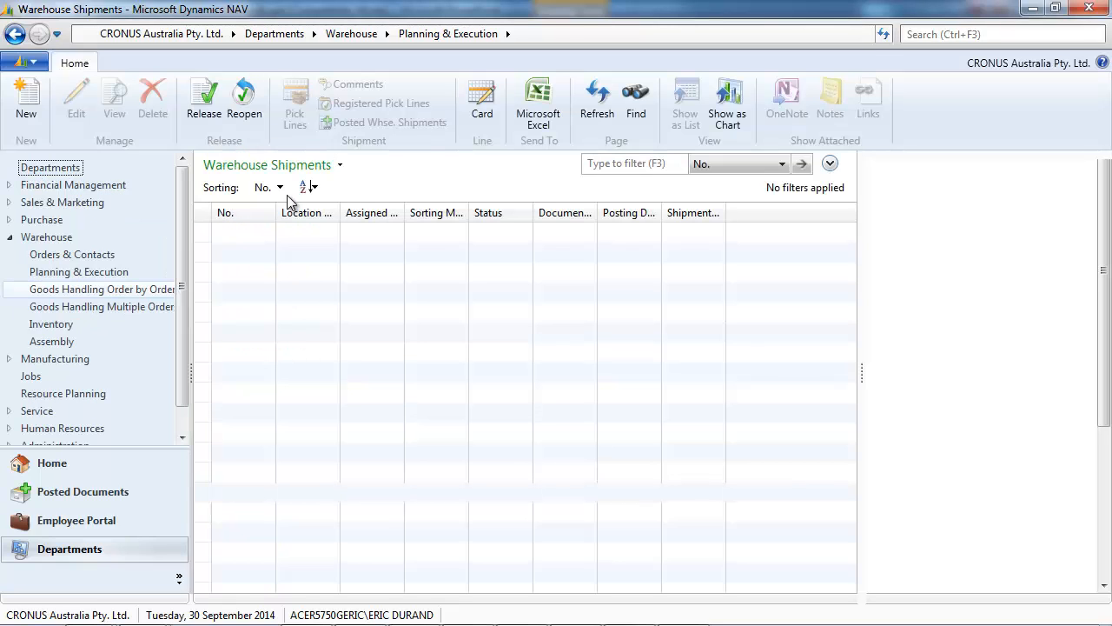
pyautogui.click(26, 106)
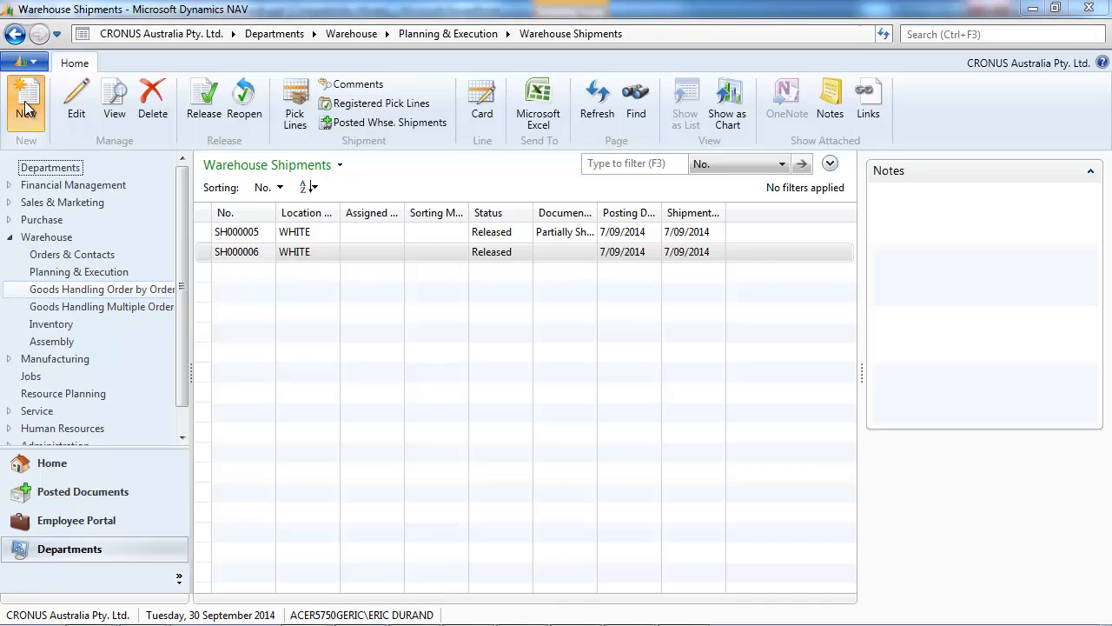
pyautogui.click(164, 219)
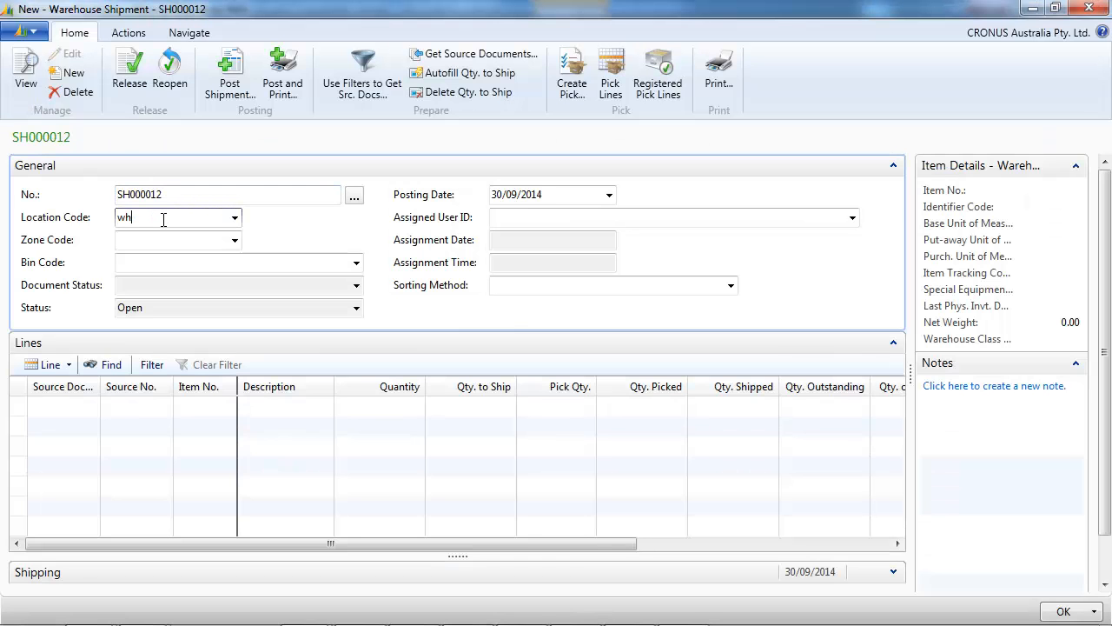
pyautogui.write('wh')
pyautogui.press('Tab')
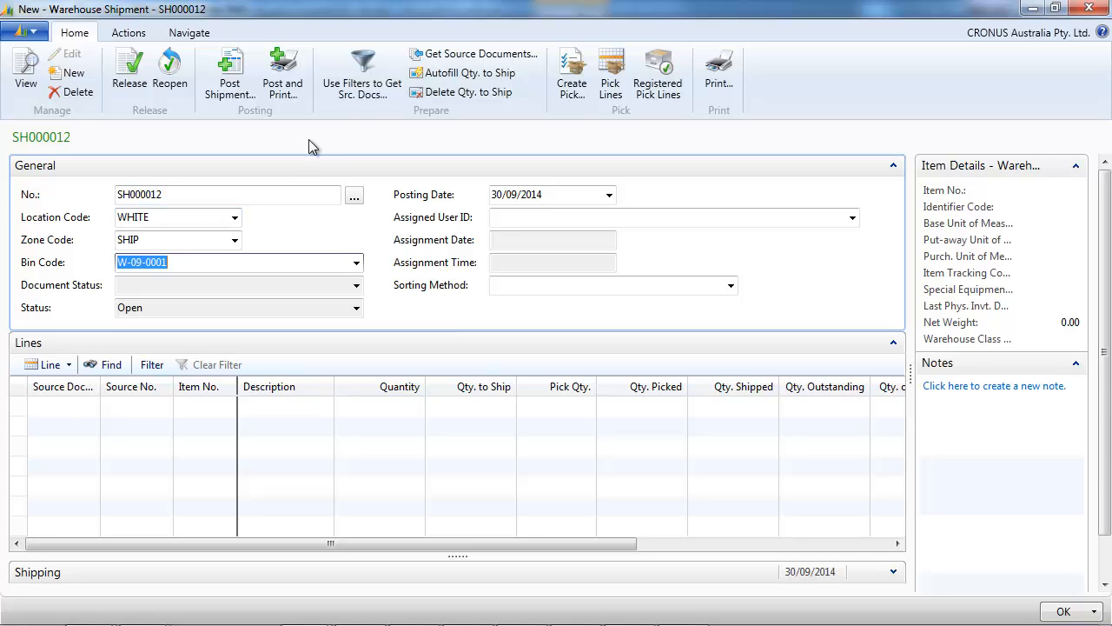
# - Review the settings of the DHL_FILTER outbound source document filter and close it without running it
pyautogui.click(363, 78)
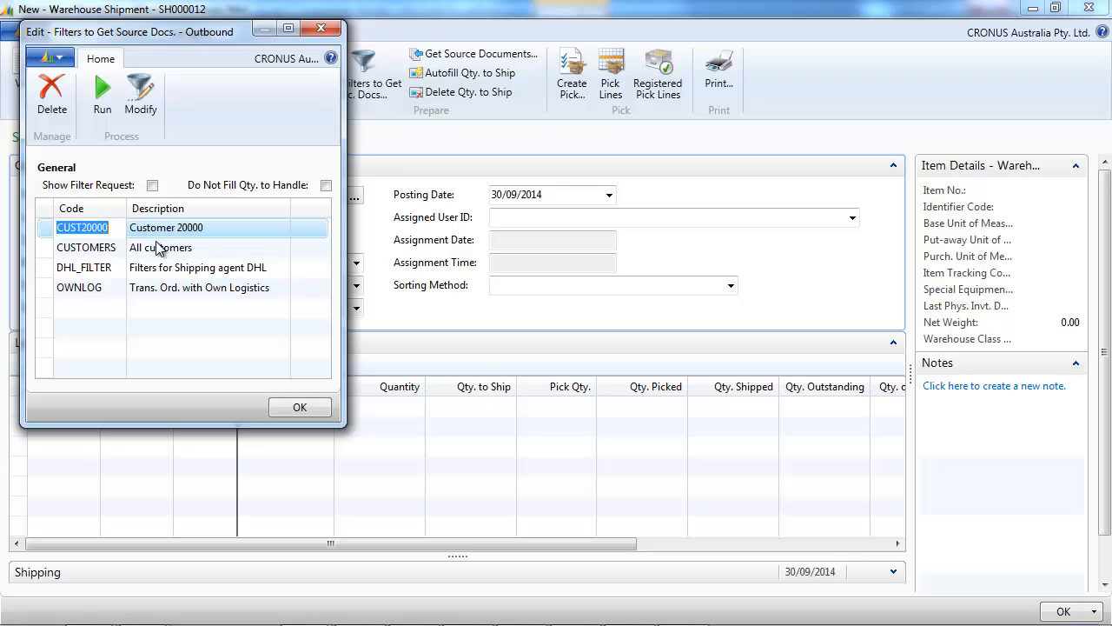
pyautogui.click(161, 270)
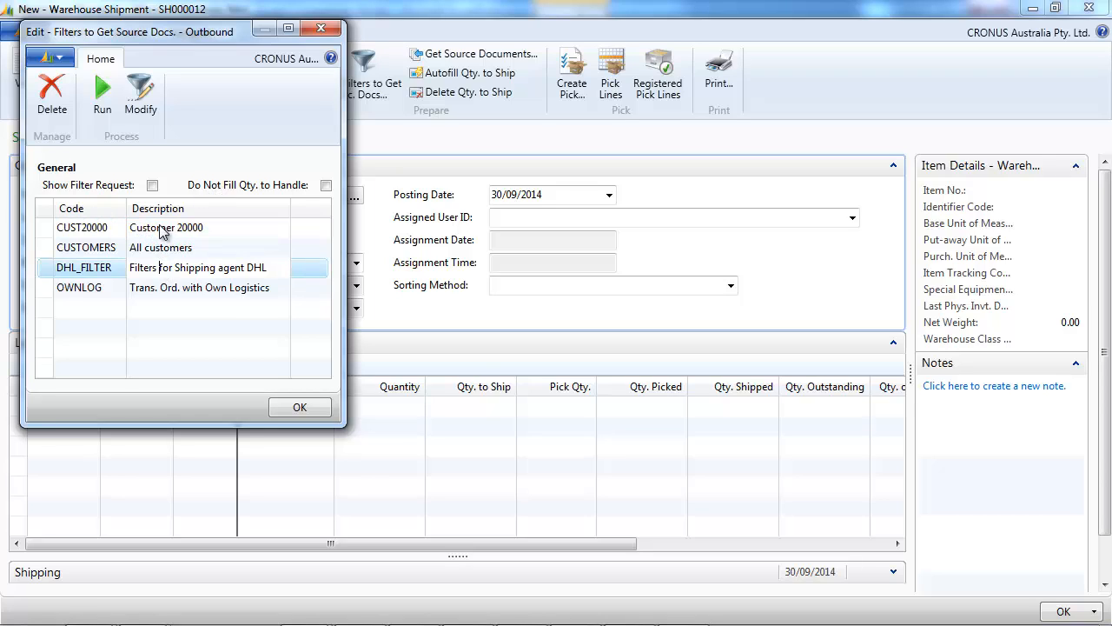
pyautogui.click(139, 103)
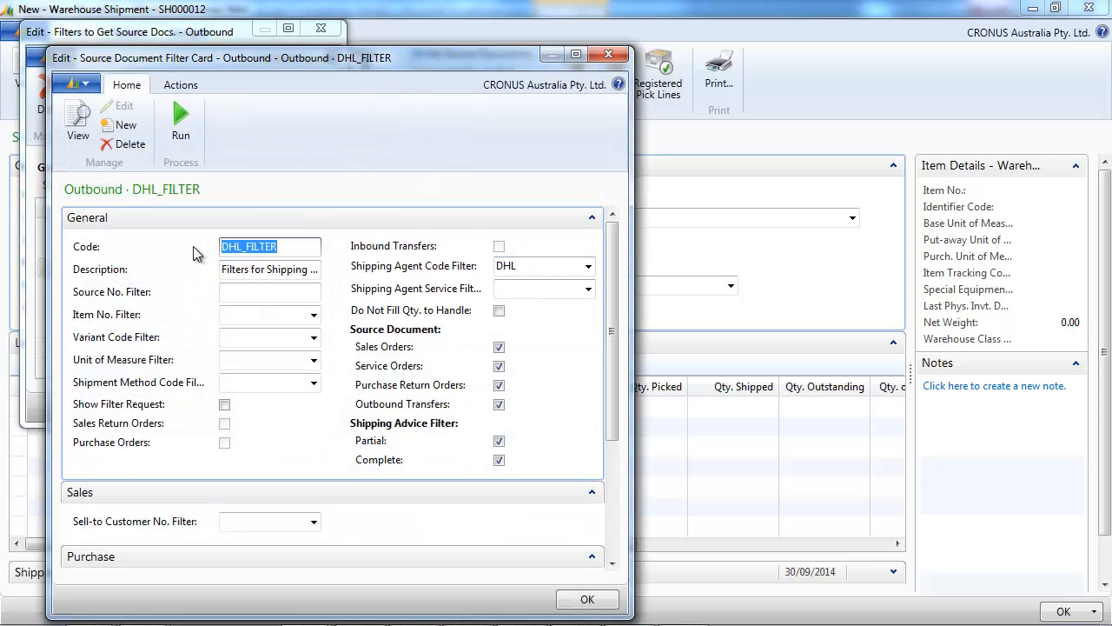
pyautogui.click(612, 57)
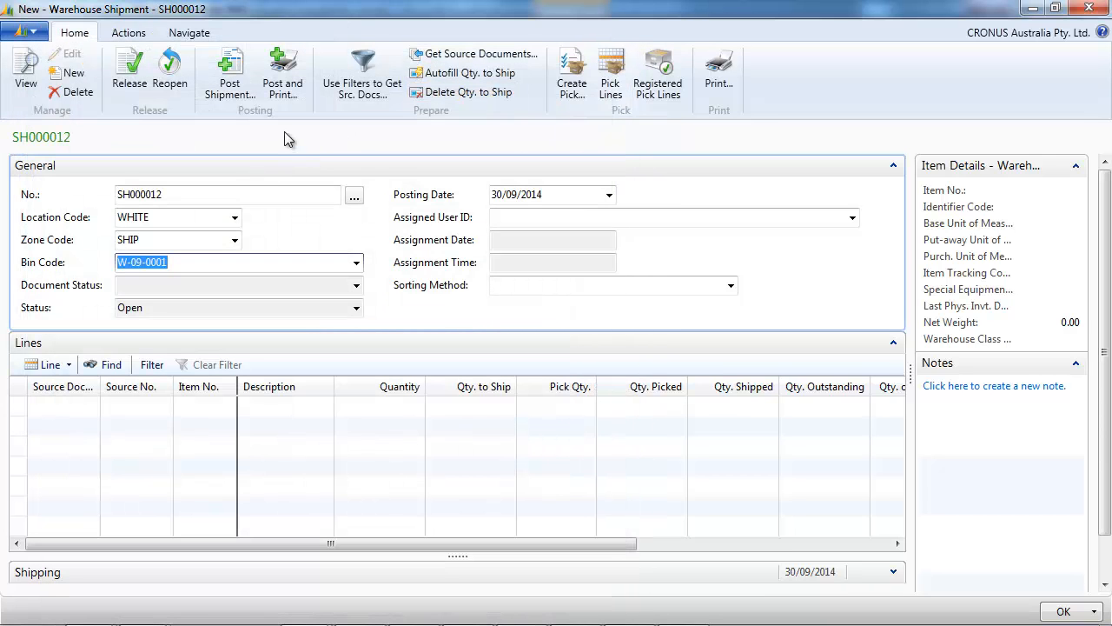
# - Review the settings of the single-customer outbound source document filter, first in the list, and close it without running it
pyautogui.click(363, 78)
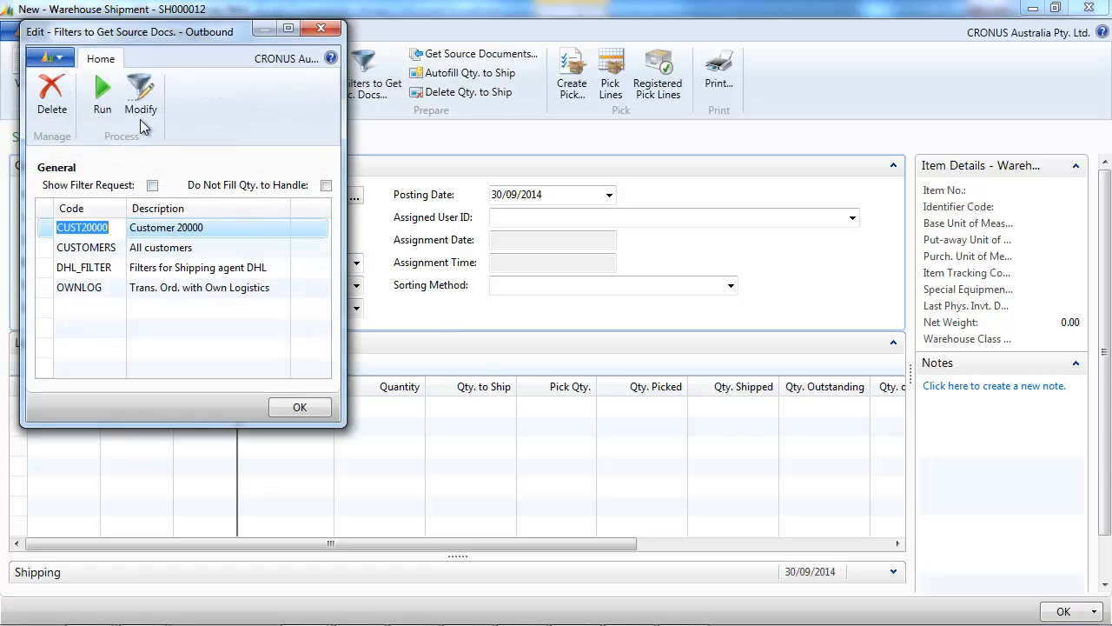
pyautogui.click(141, 100)
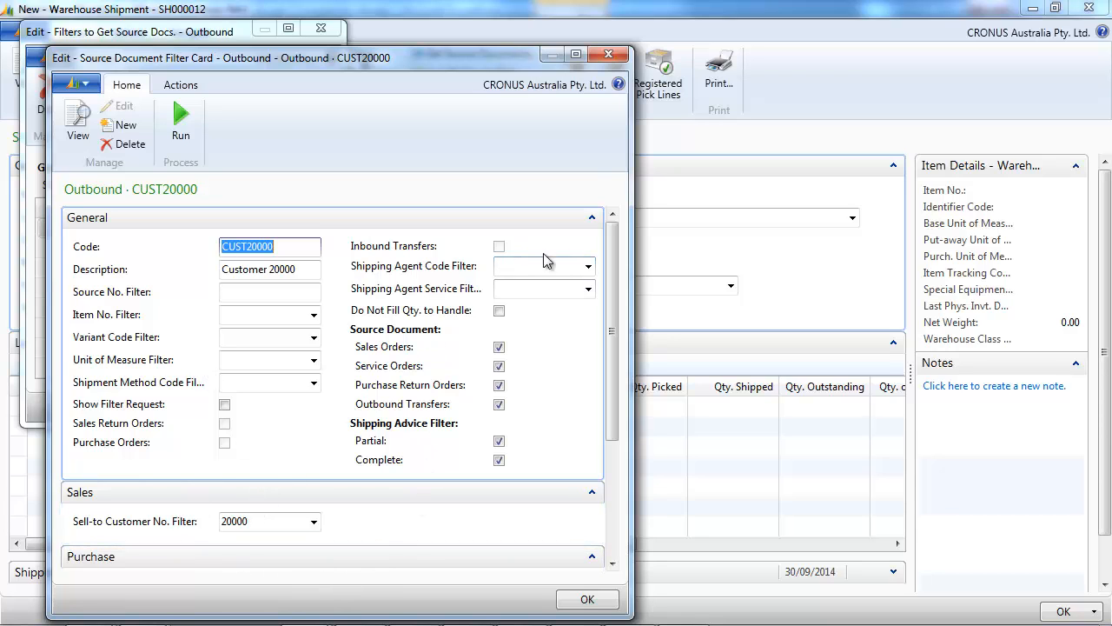
pyautogui.click(607, 54)
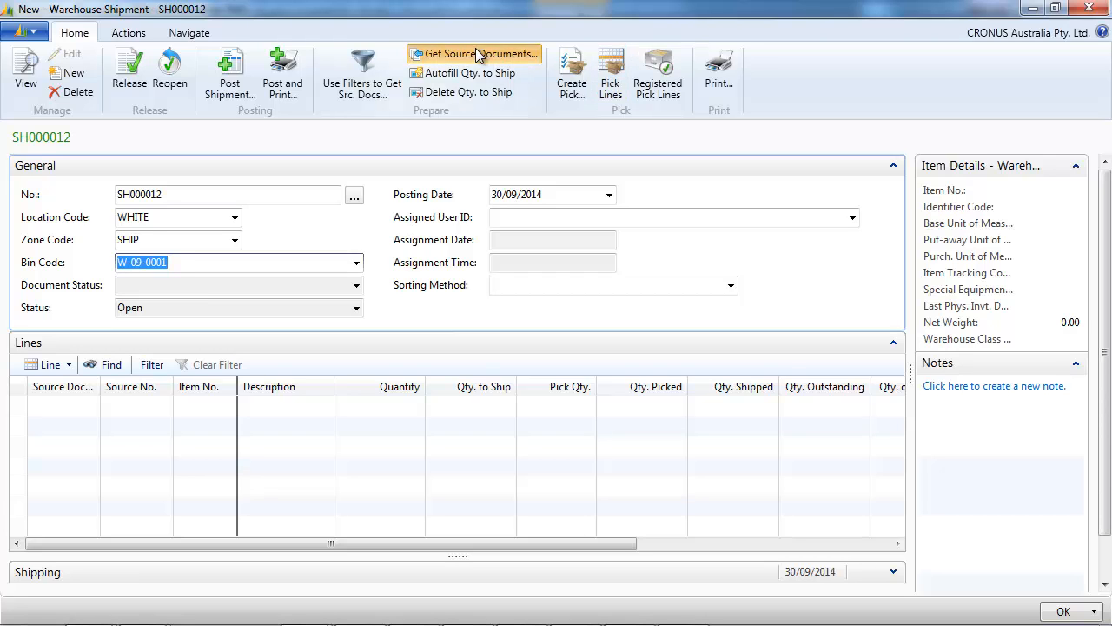
# - Get source documents for the shipment, adding the second and third of the sales orders with shipment date 30/09/2014
pyautogui.click(477, 54)
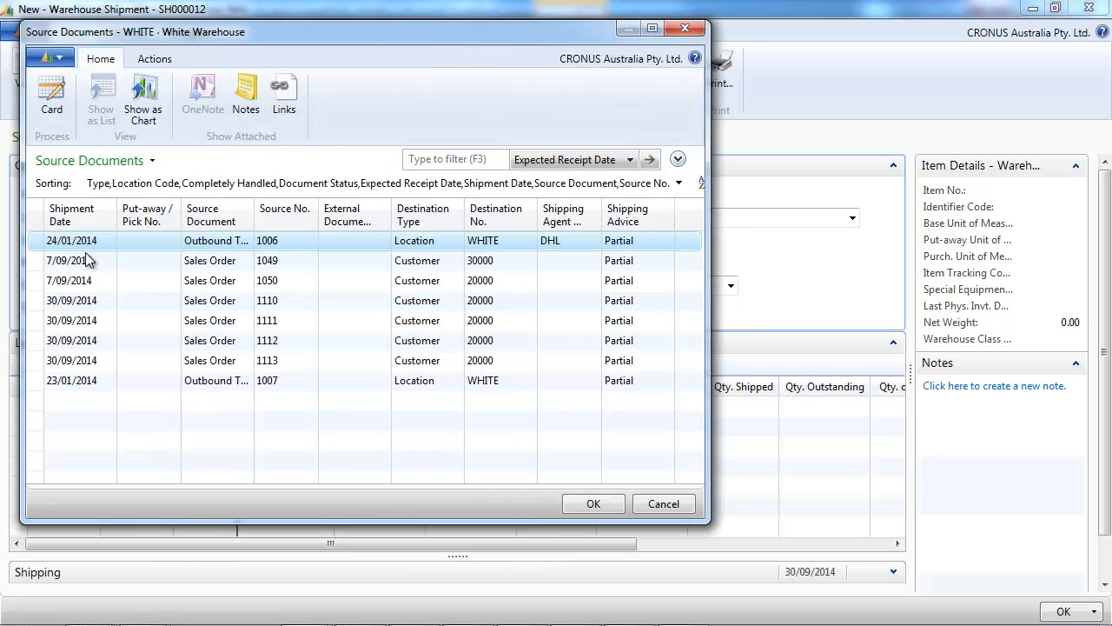
pyautogui.moveTo(41, 320); pyautogui.dragTo(41, 346)
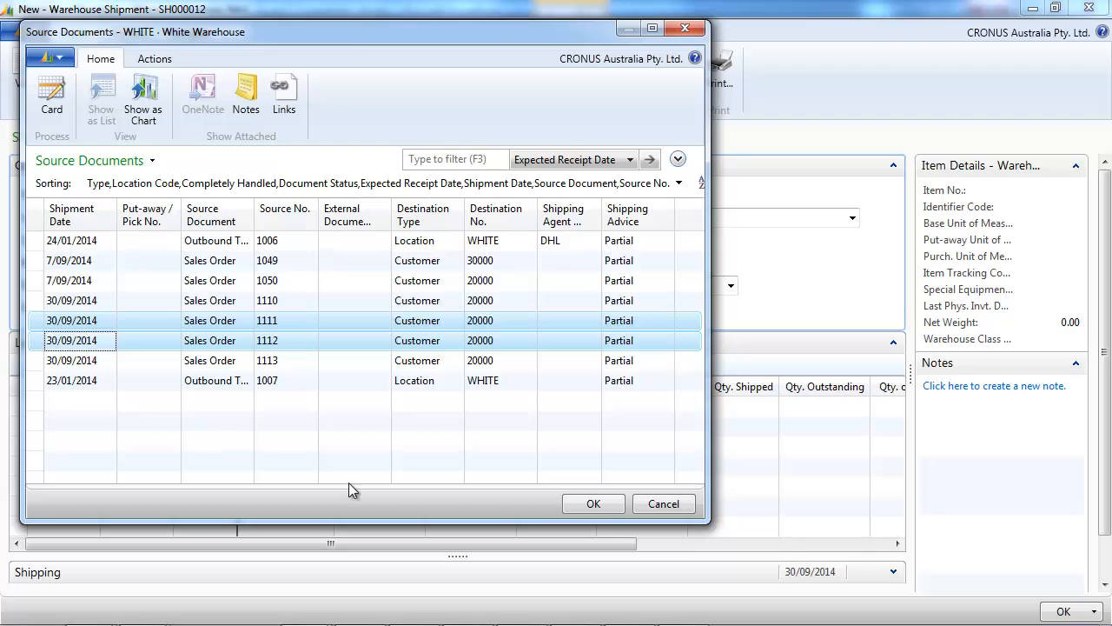
pyautogui.click(593, 503)
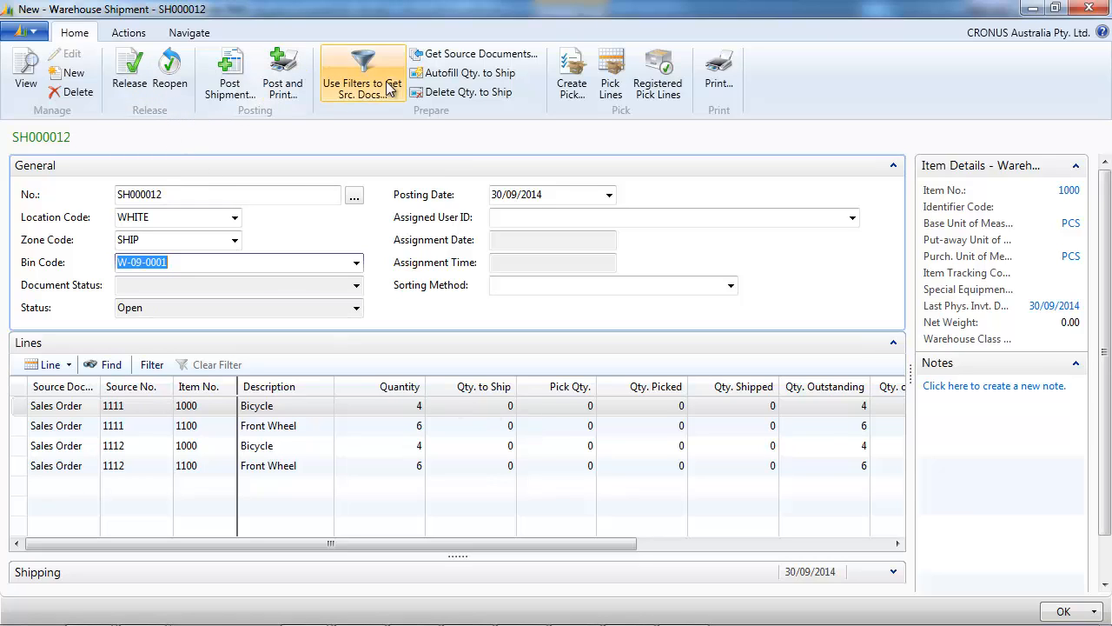
# - Create a pick for the two-order warehouse shipment with Do Not Fill Qty. to Handle enabled
pyautogui.click(571, 74)
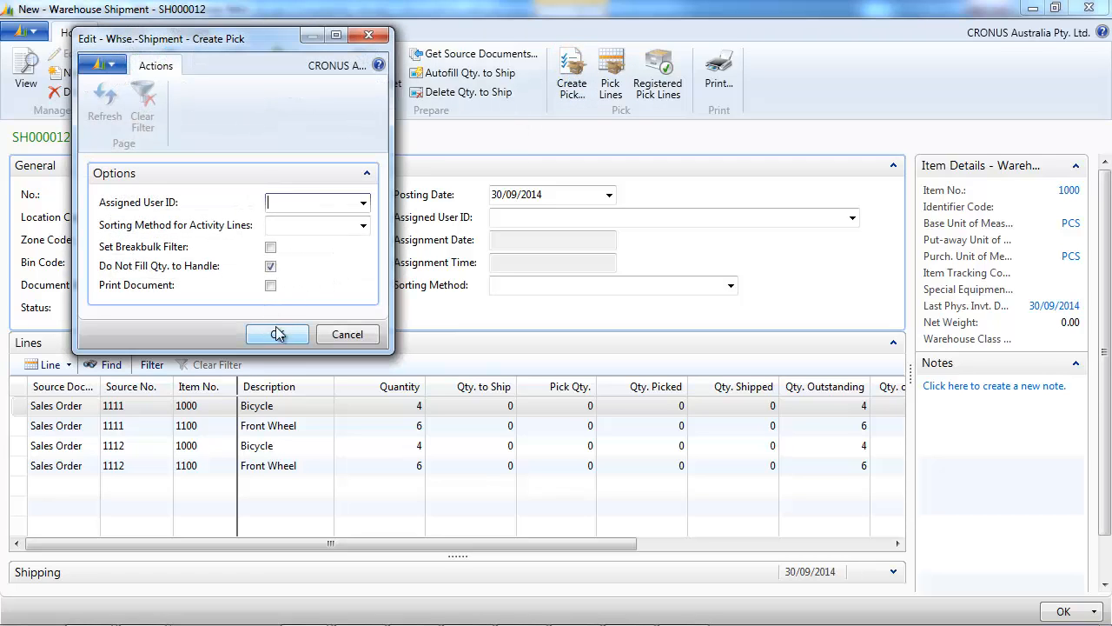
pyautogui.click(275, 336)
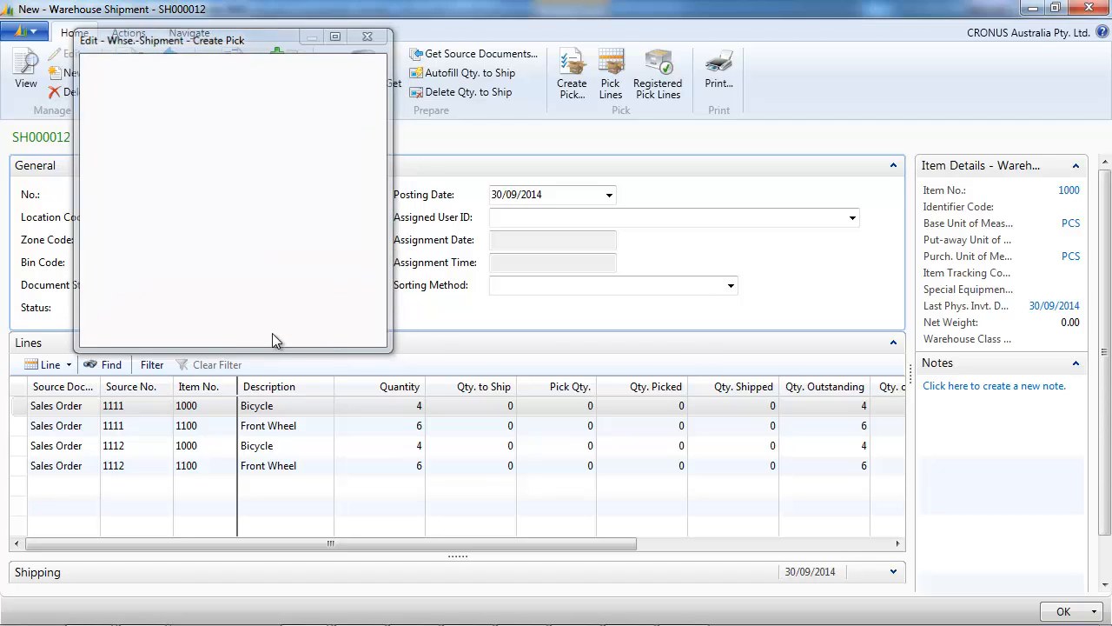
pyautogui.click(641, 344)
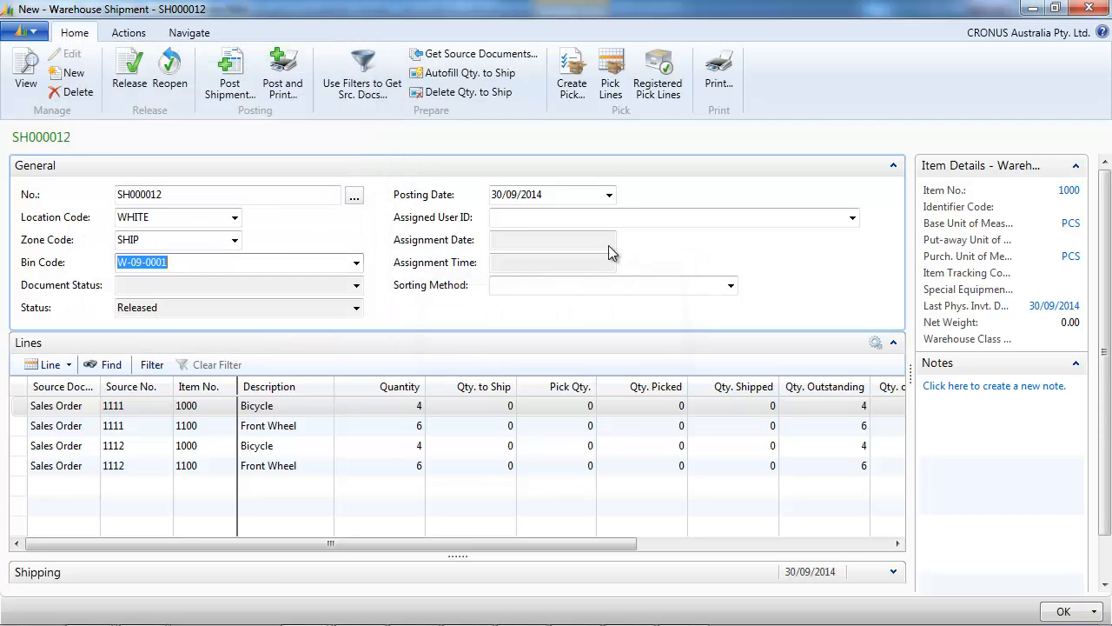
# - Open the two-order shipment's pick, autofill its quantities to handle, and register it
pyautogui.click(611, 77)
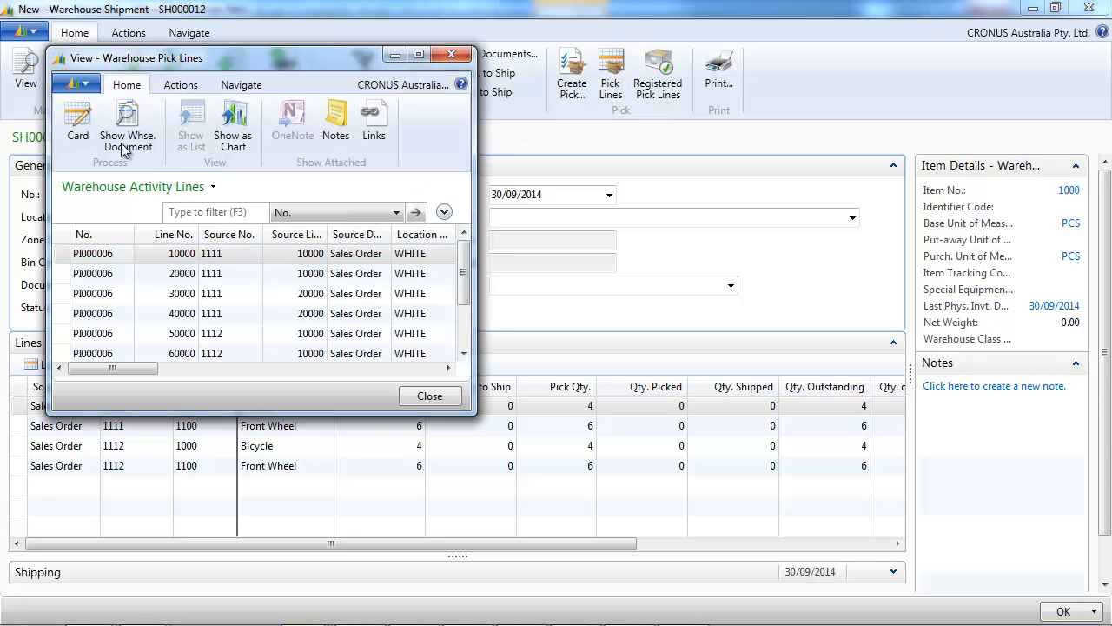
pyautogui.click(78, 126)
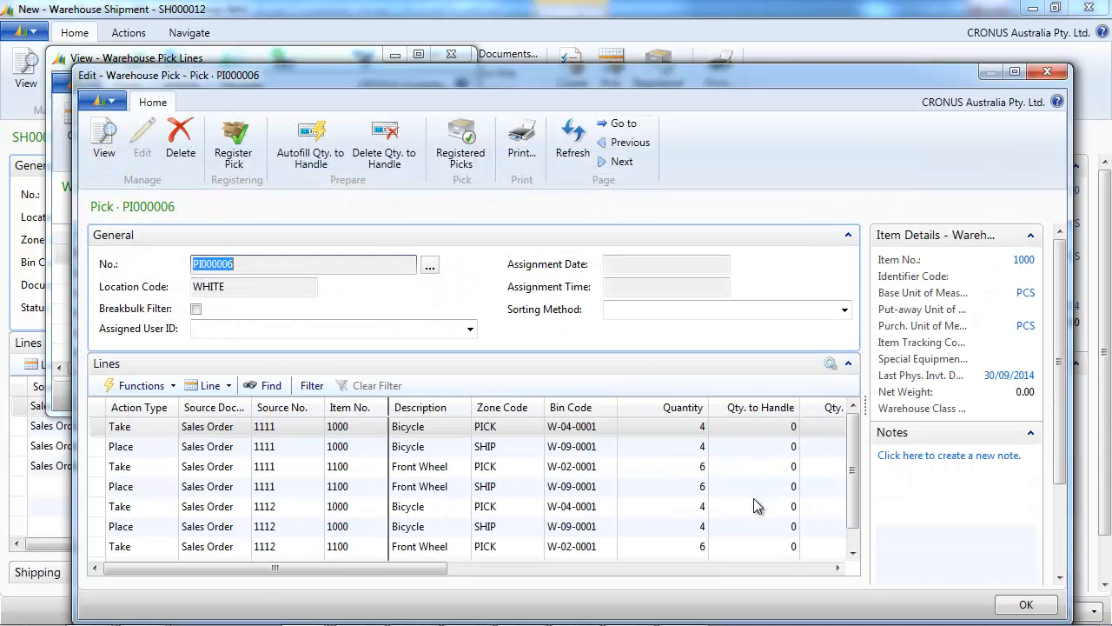
pyautogui.click(313, 139)
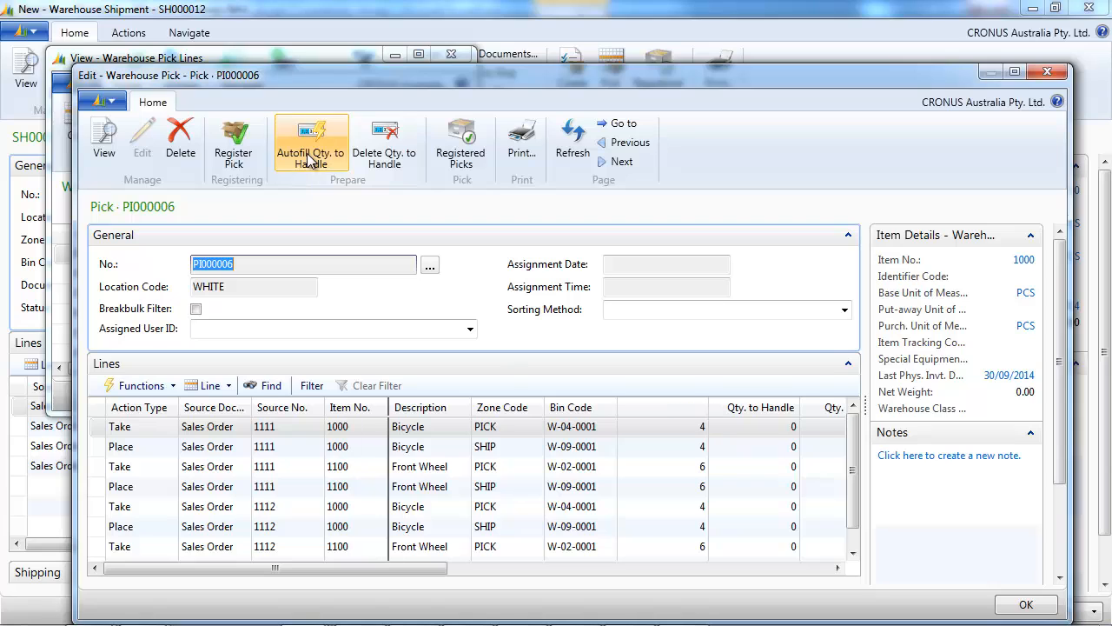
pyautogui.click(245, 149)
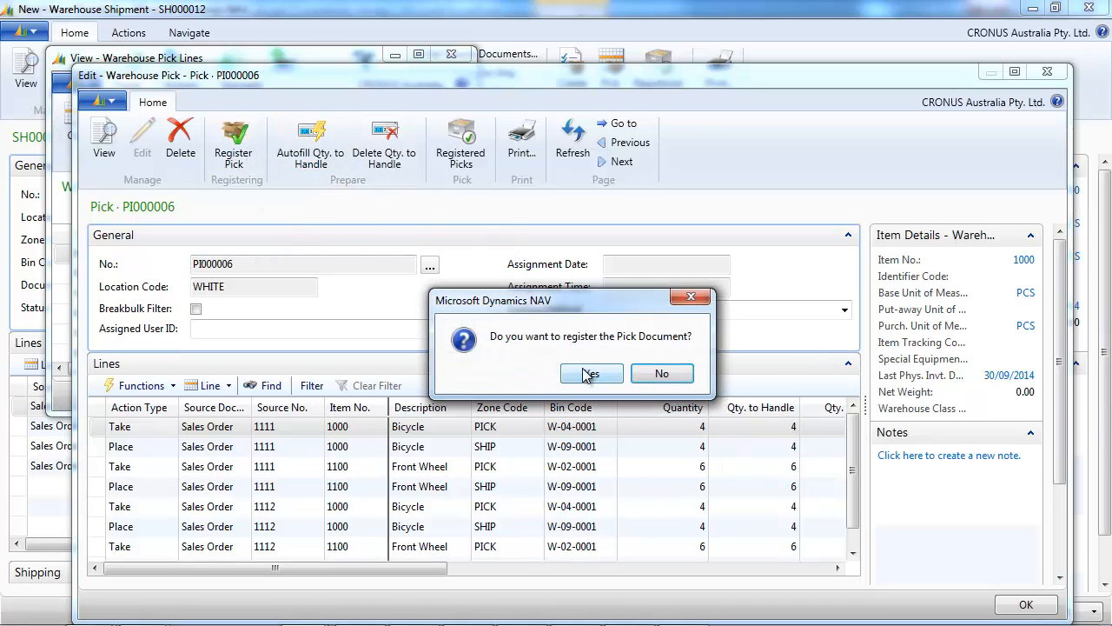
pyautogui.click(588, 373)
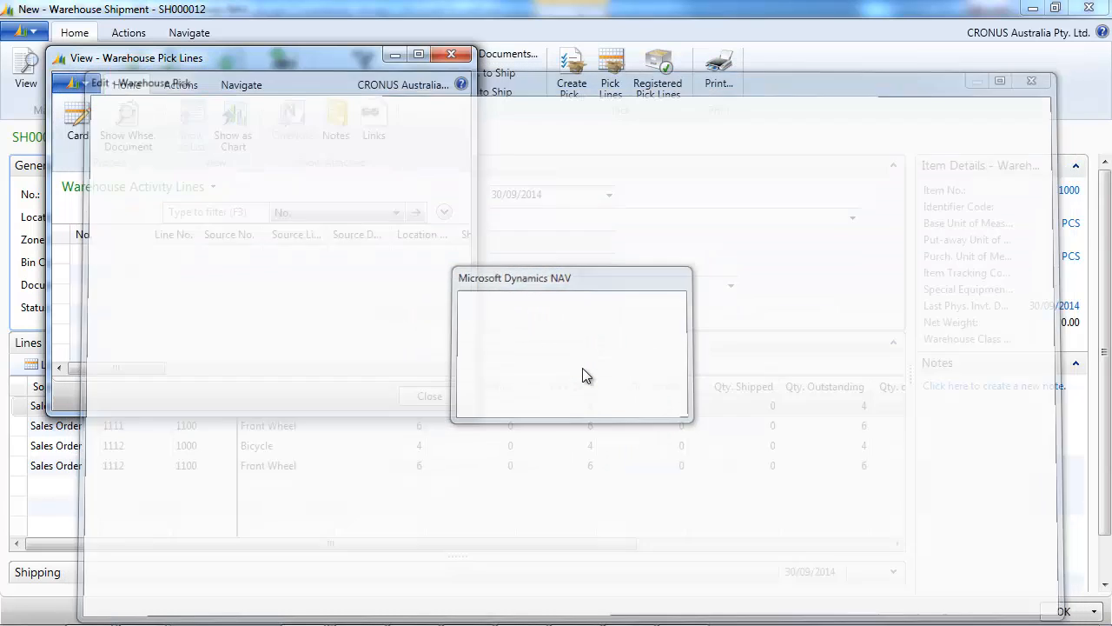
pyautogui.click(450, 54)
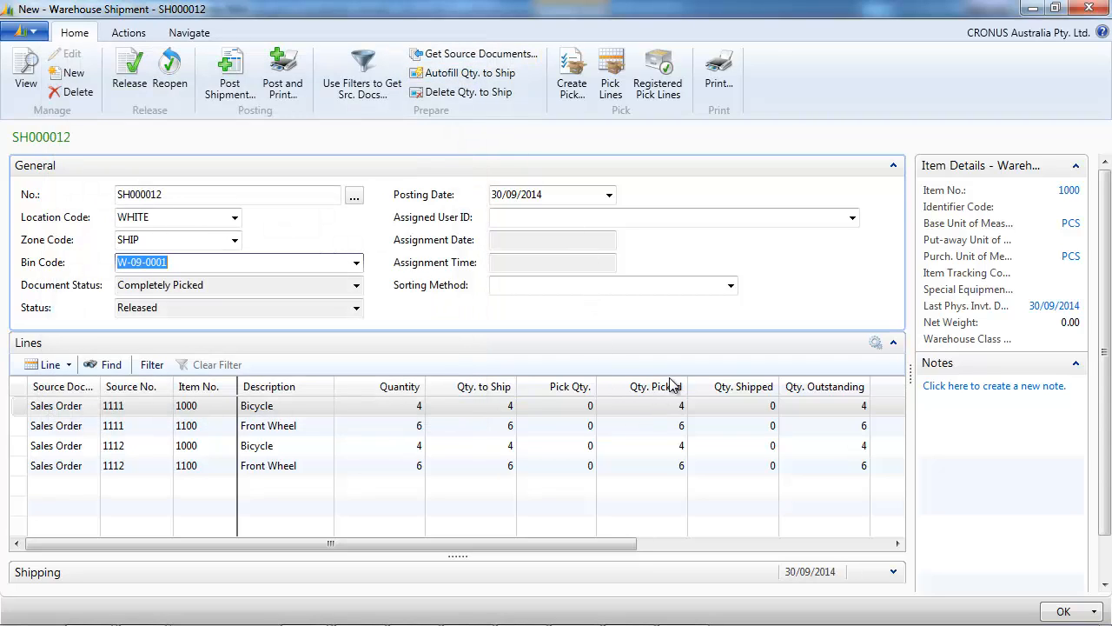
# - Post the completely picked two-order warehouse shipment with the Ship option
pyautogui.click(241, 87)
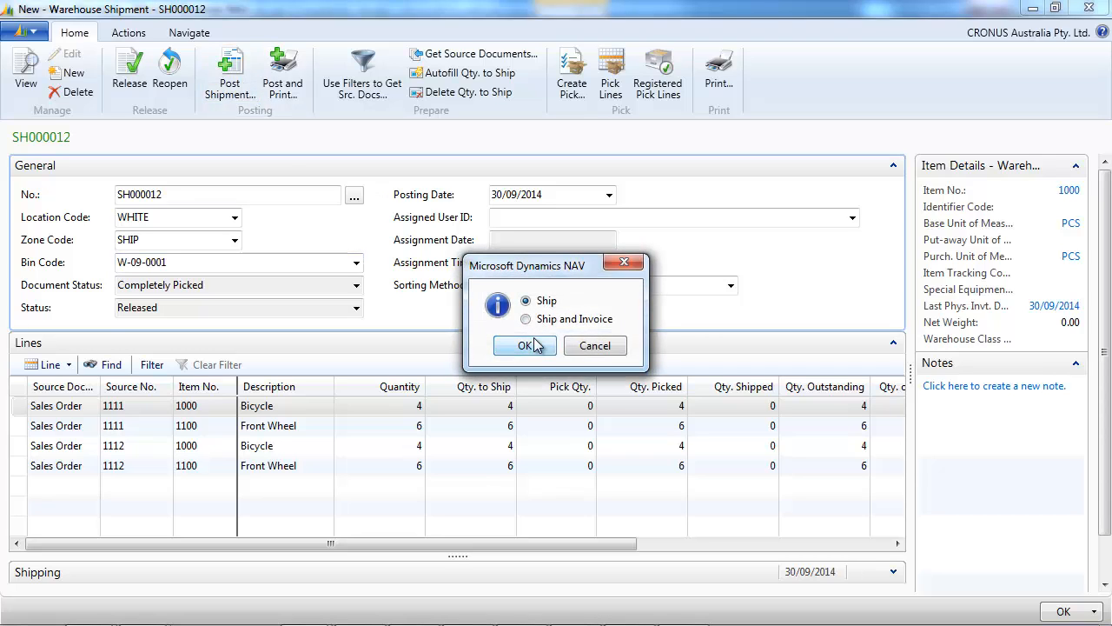
pyautogui.click(525, 345)
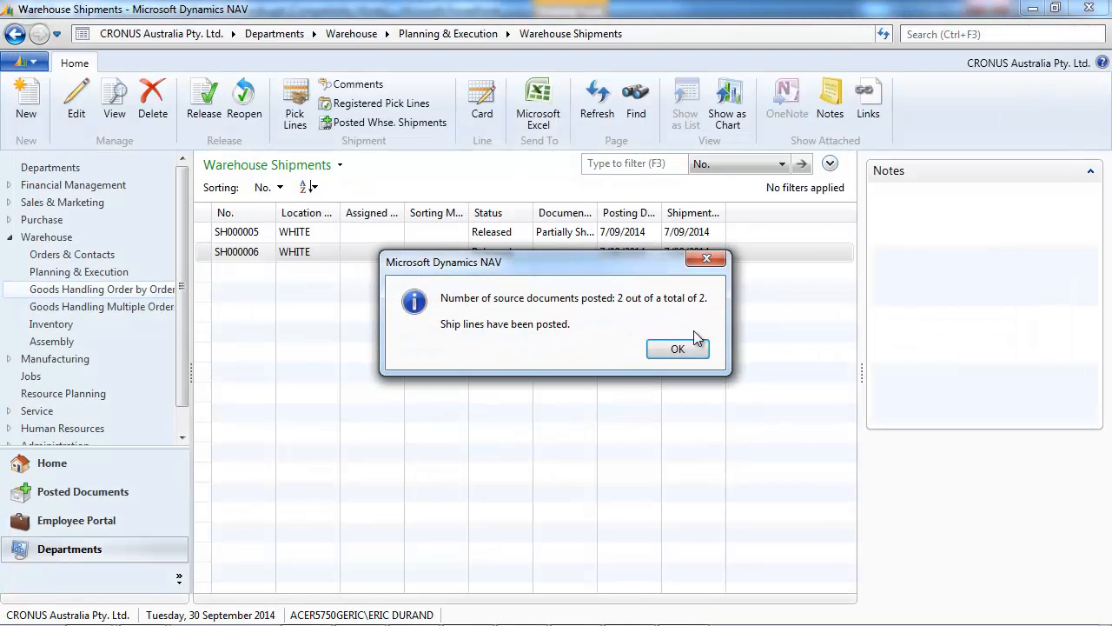
pyautogui.click(697, 345)
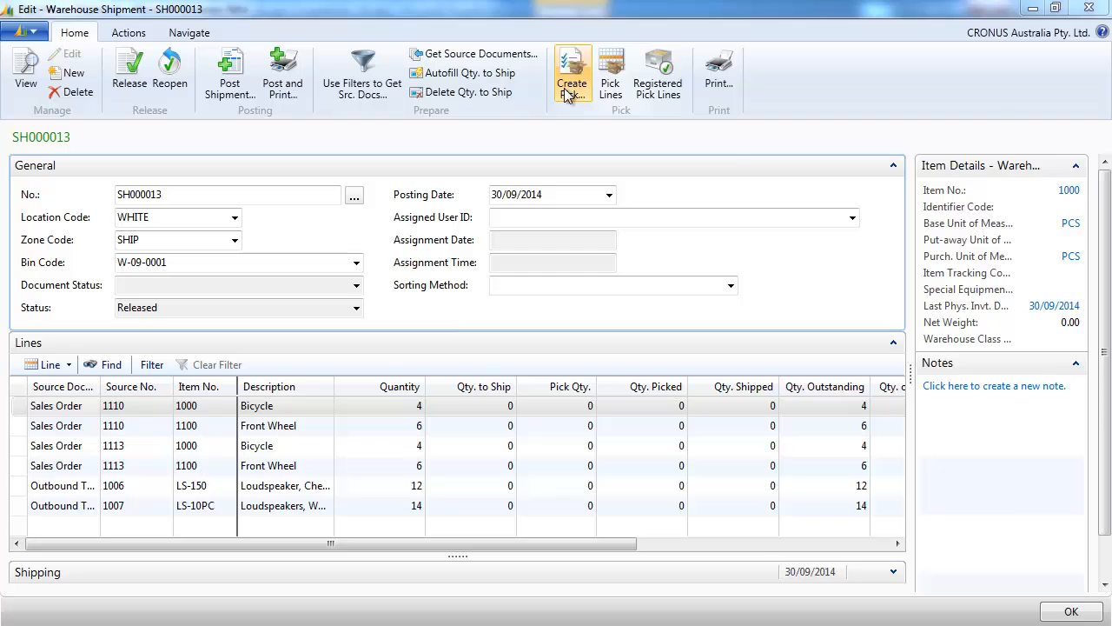
# - Load the WHITE shipments SH000005, SH000006 and SH000013 into the DEFAULT pick worksheet
pyautogui.click(1087, 9)
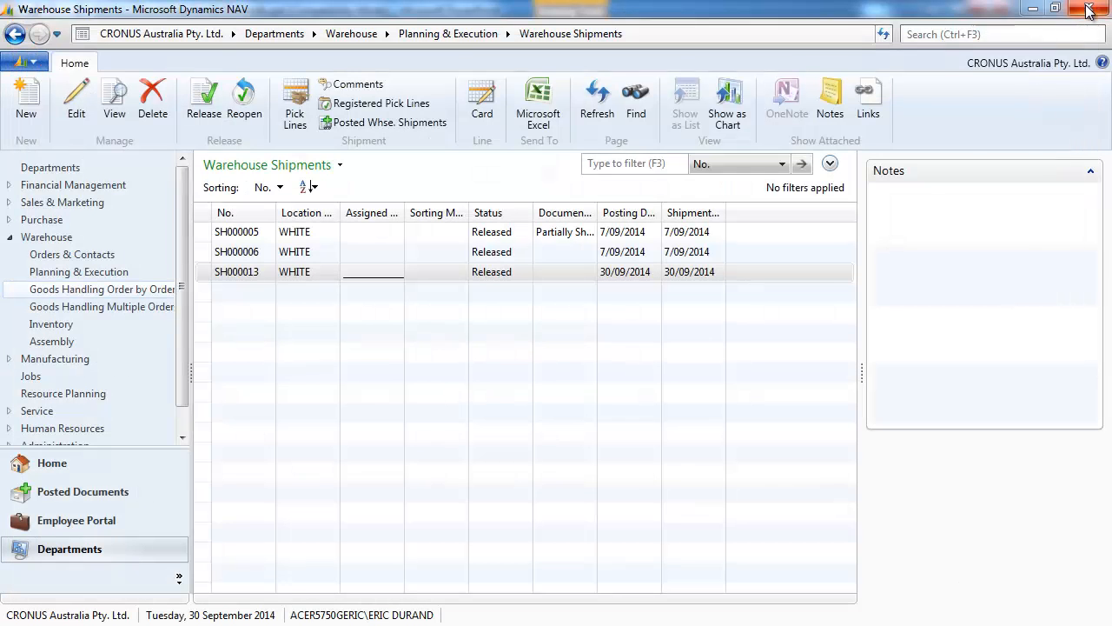
pyautogui.click(446, 34)
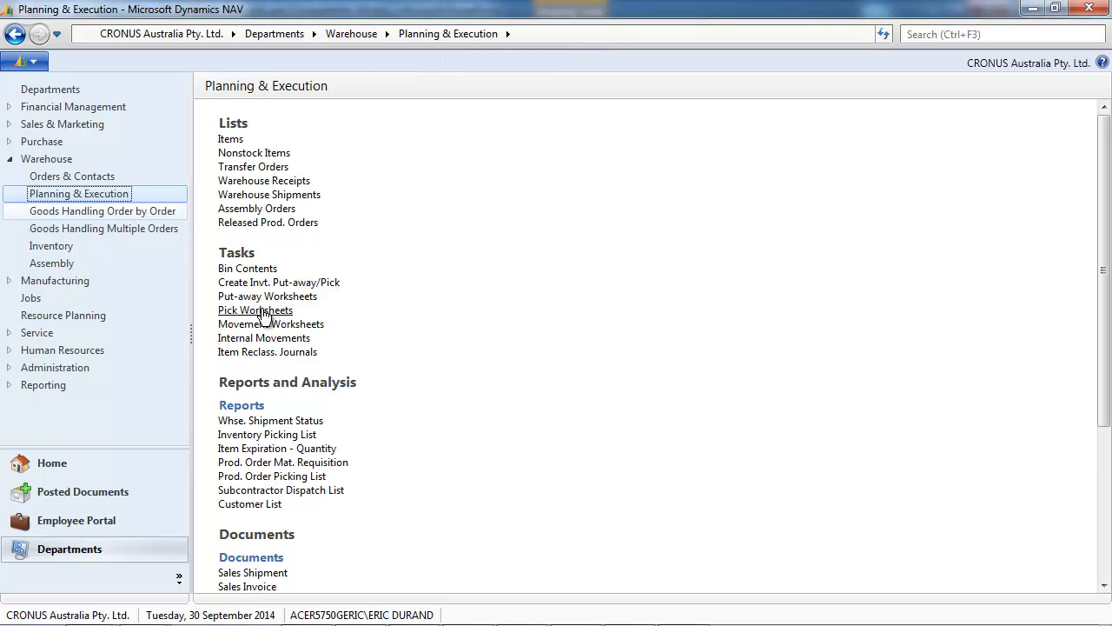
pyautogui.click(263, 312)
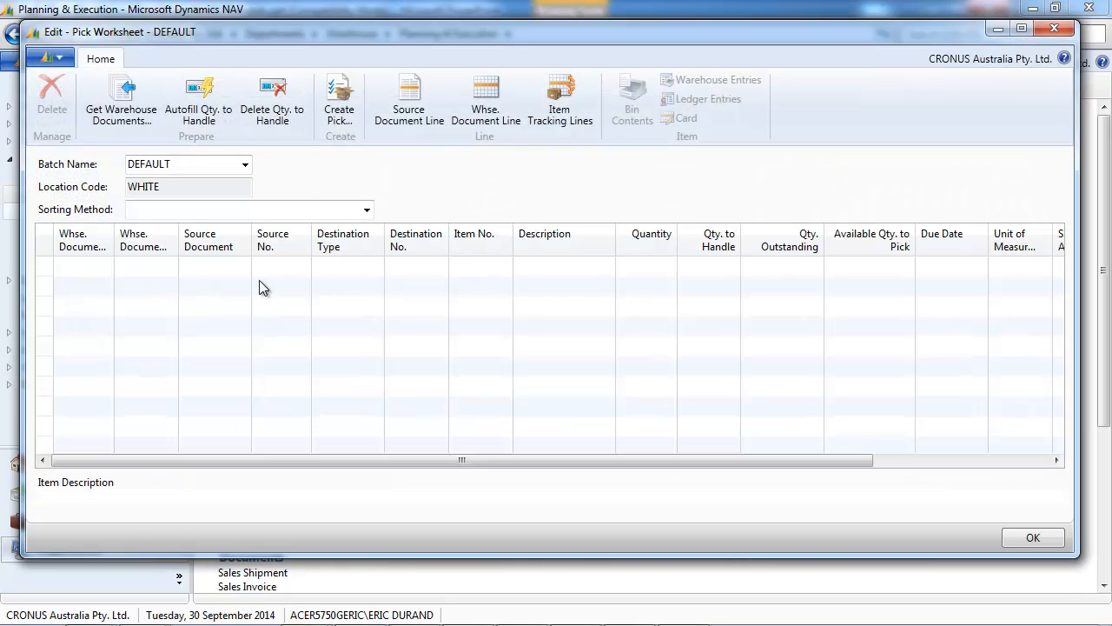
pyautogui.click(121, 104)
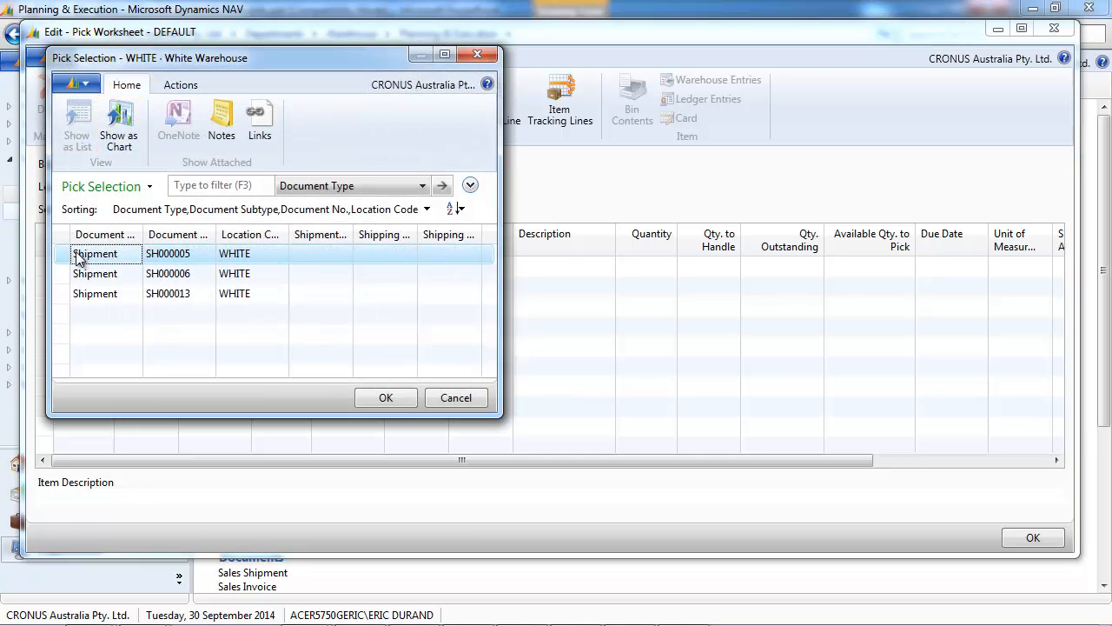
pyautogui.moveTo(73, 255); pyautogui.dragTo(79, 310)
pyautogui.click(385, 398)
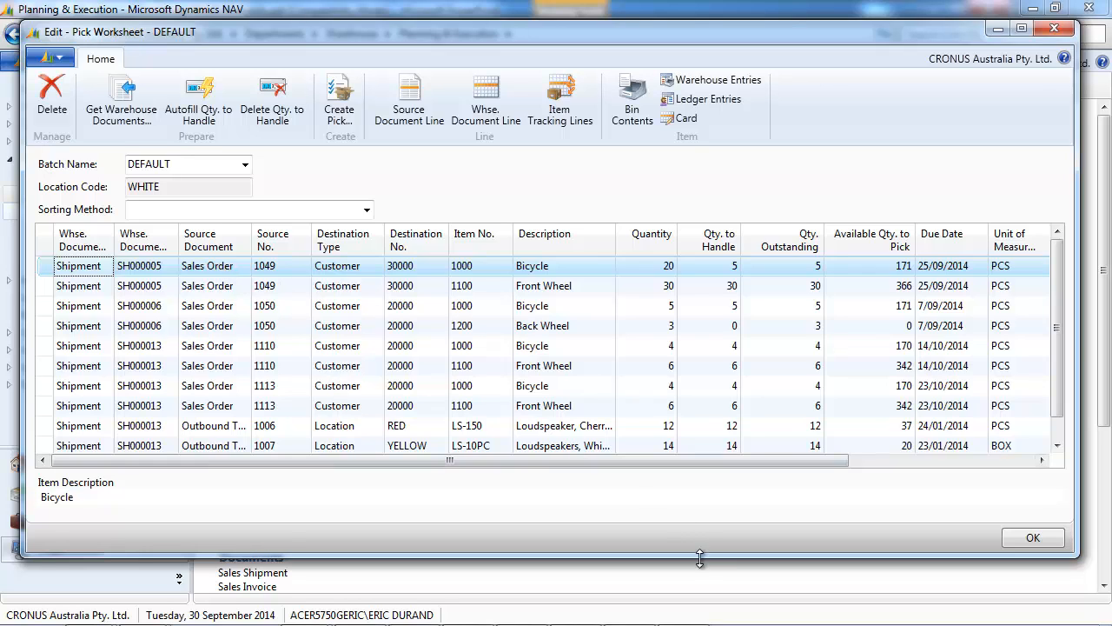
pyautogui.moveTo(700, 557); pyautogui.dragTo(702, 606)
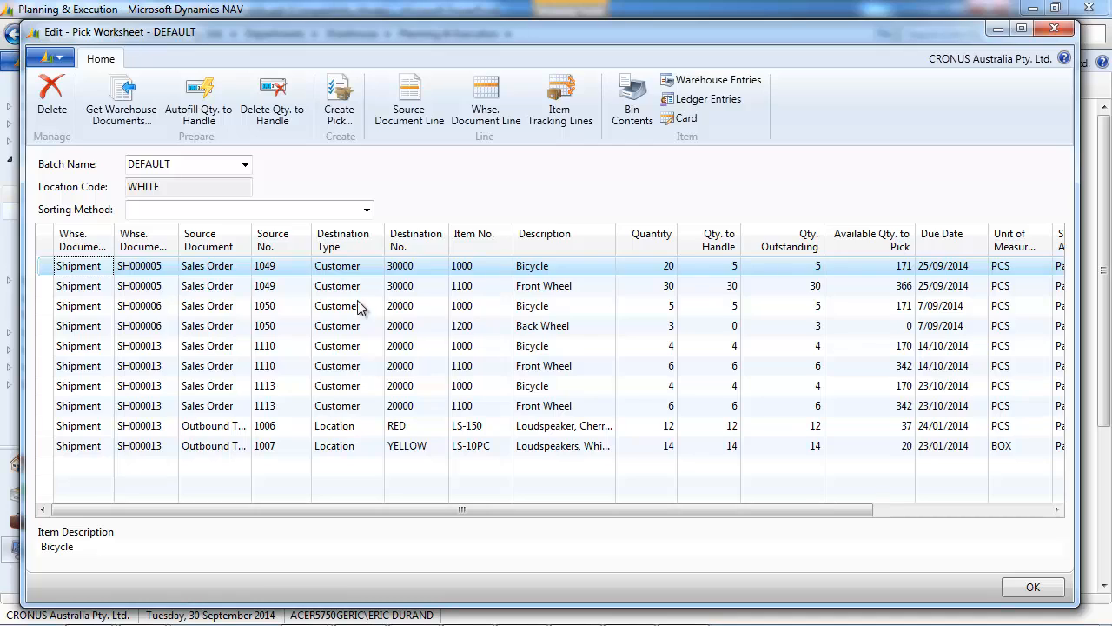
pyautogui.keyDown('shift'); pyautogui.click(56, 287); pyautogui.keyUp('shift')
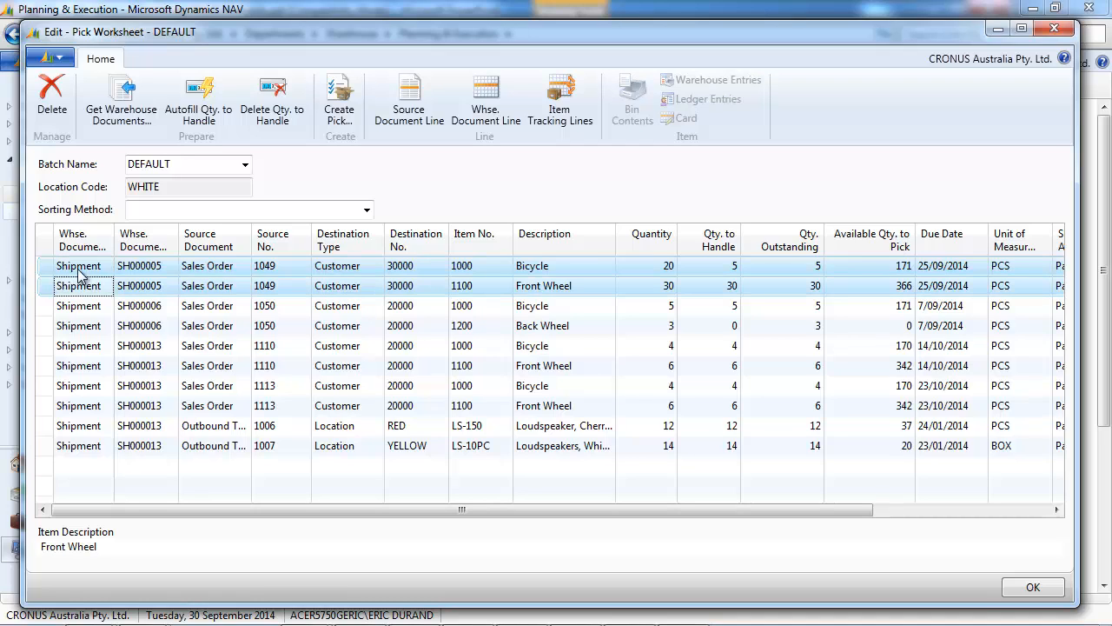
pyautogui.click(199, 109)
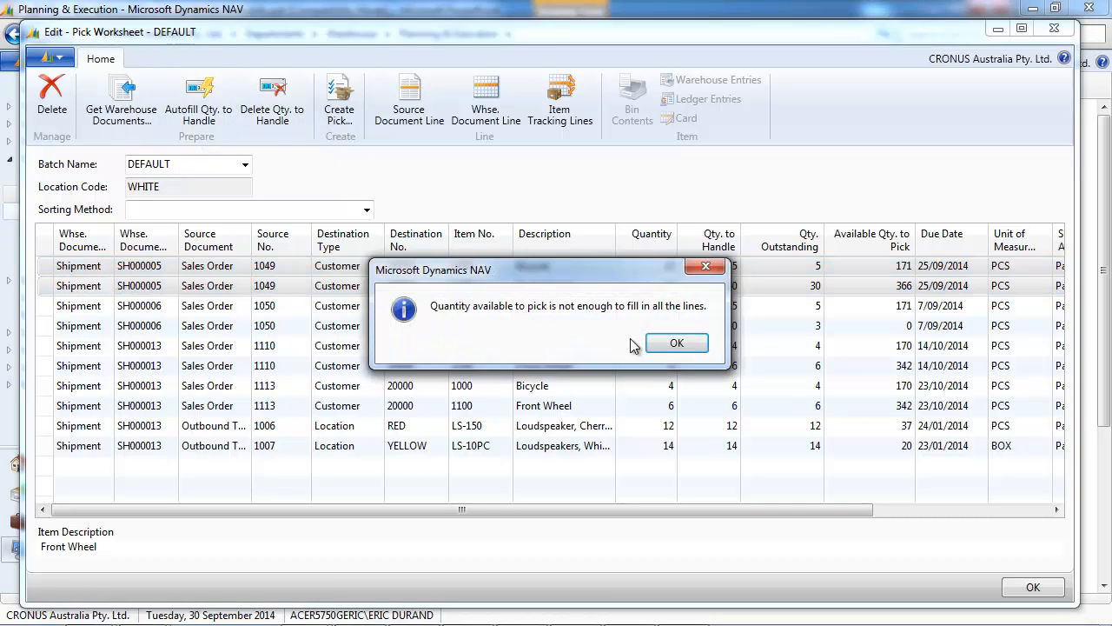
pyautogui.click(673, 343)
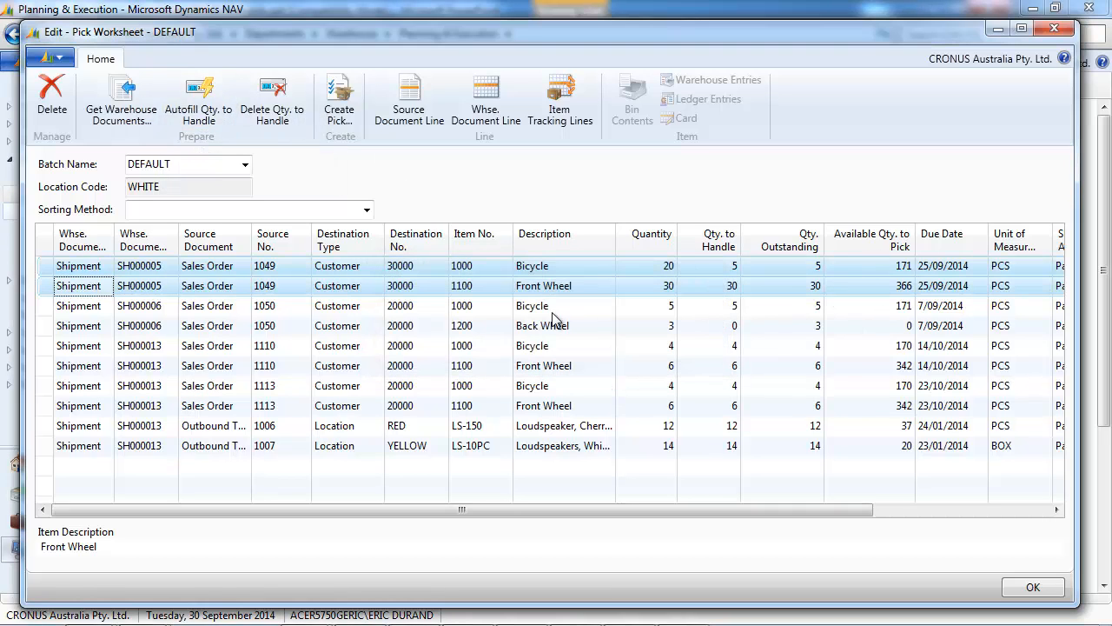
pyautogui.click(345, 111)
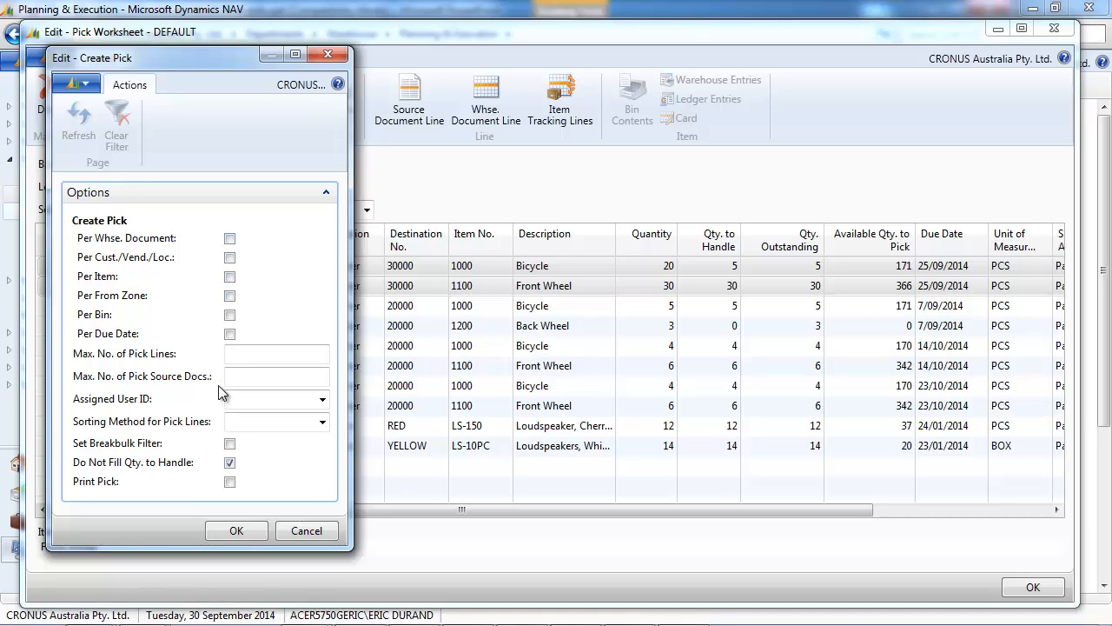
pyautogui.click(306, 530)
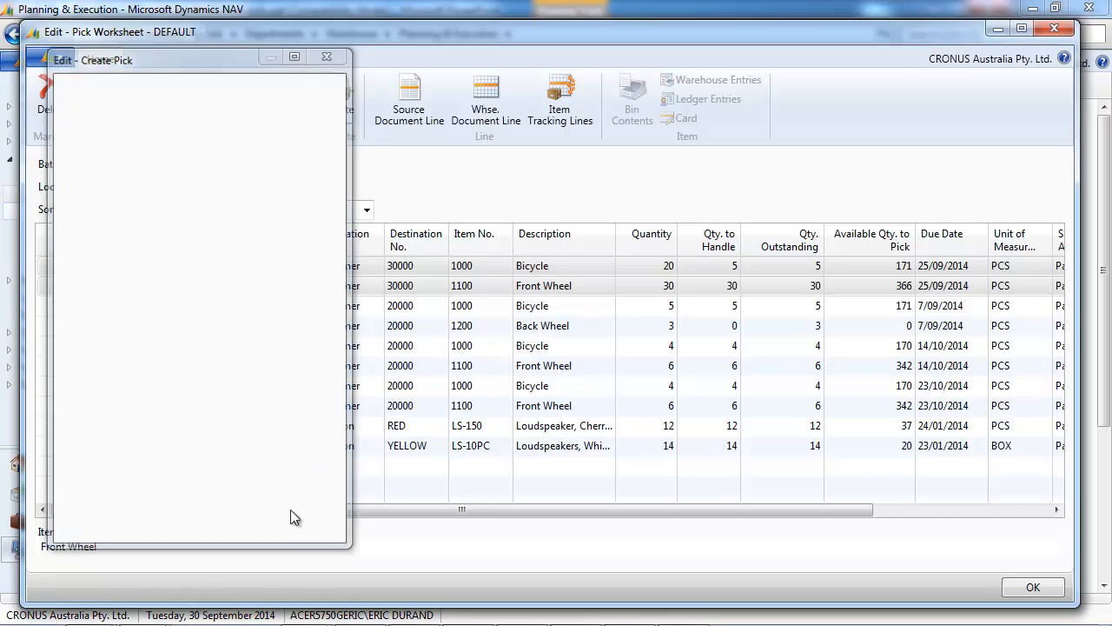
# - Autofill all pick worksheet lines and create picks with Per From Zone and Do Not Fill Qty. to Handle enabled, then close the worksheet
pyautogui.moveTo(62, 275); pyautogui.dragTo(70, 443)
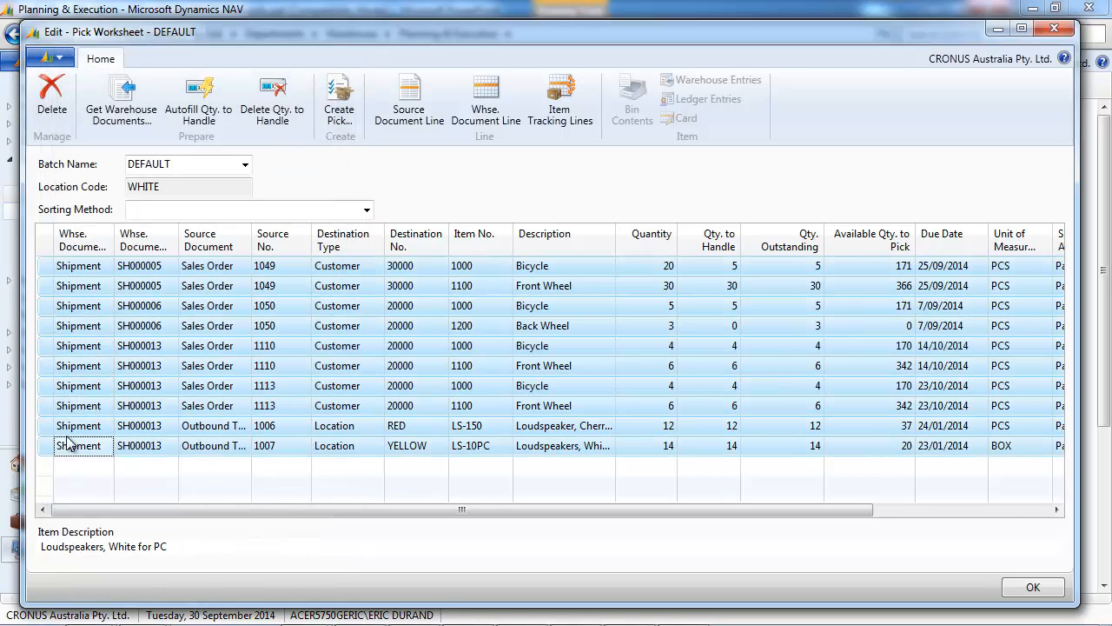
pyautogui.click(200, 97)
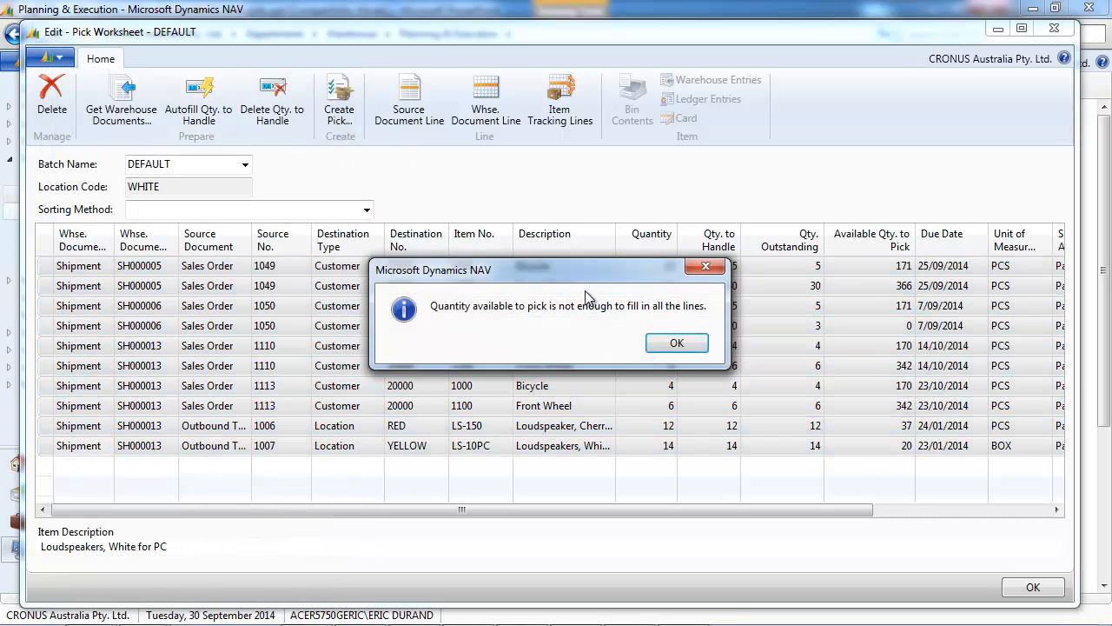
pyautogui.click(676, 344)
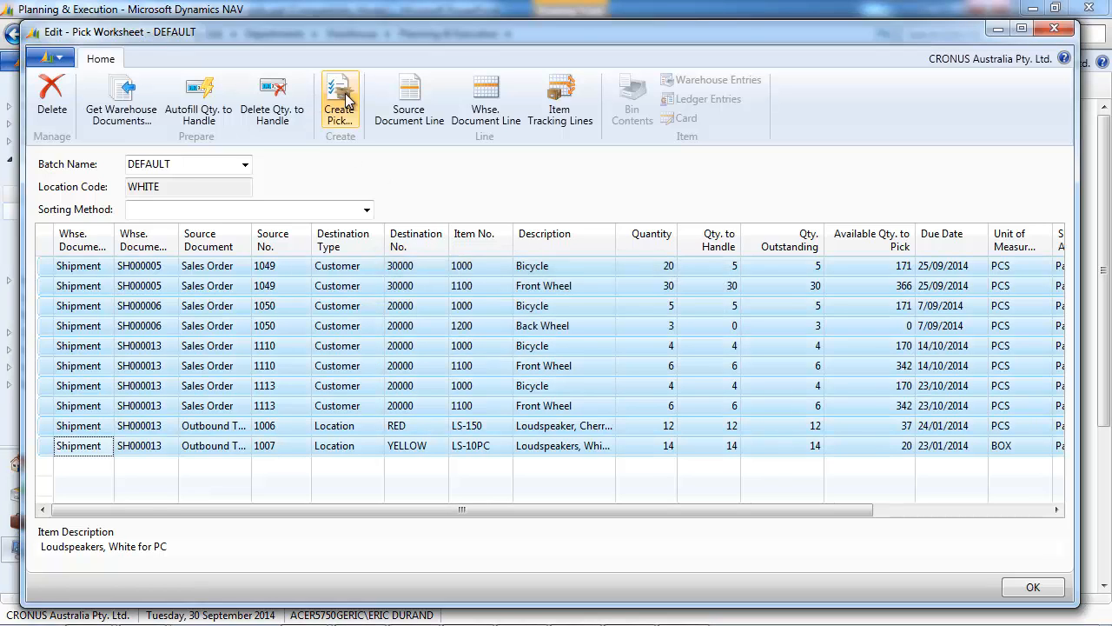
pyautogui.click(331, 133)
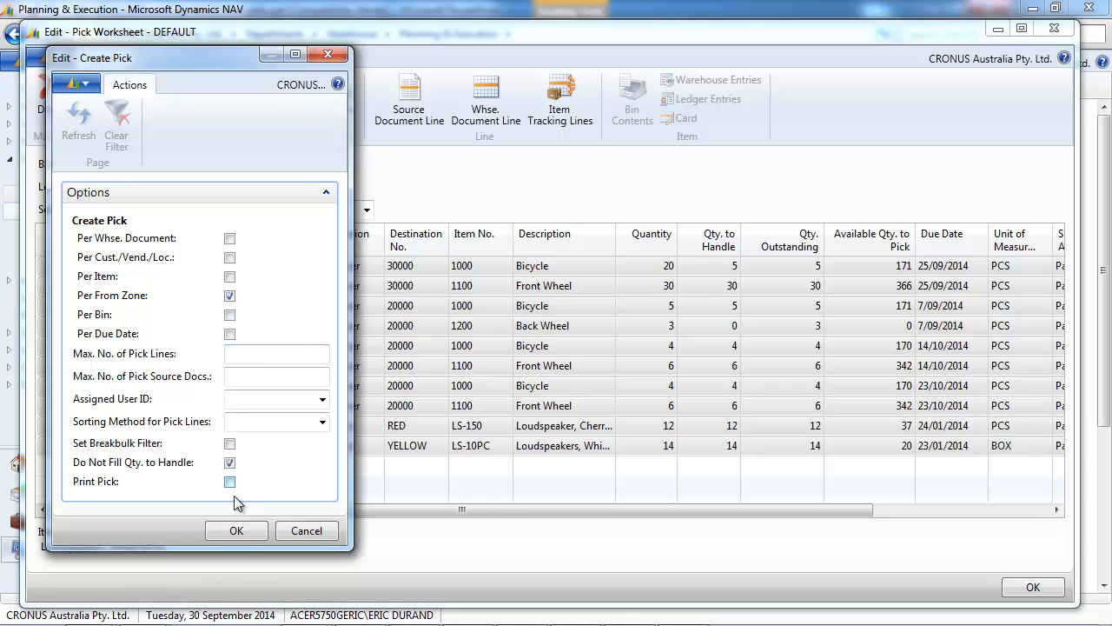
pyautogui.click(236, 532)
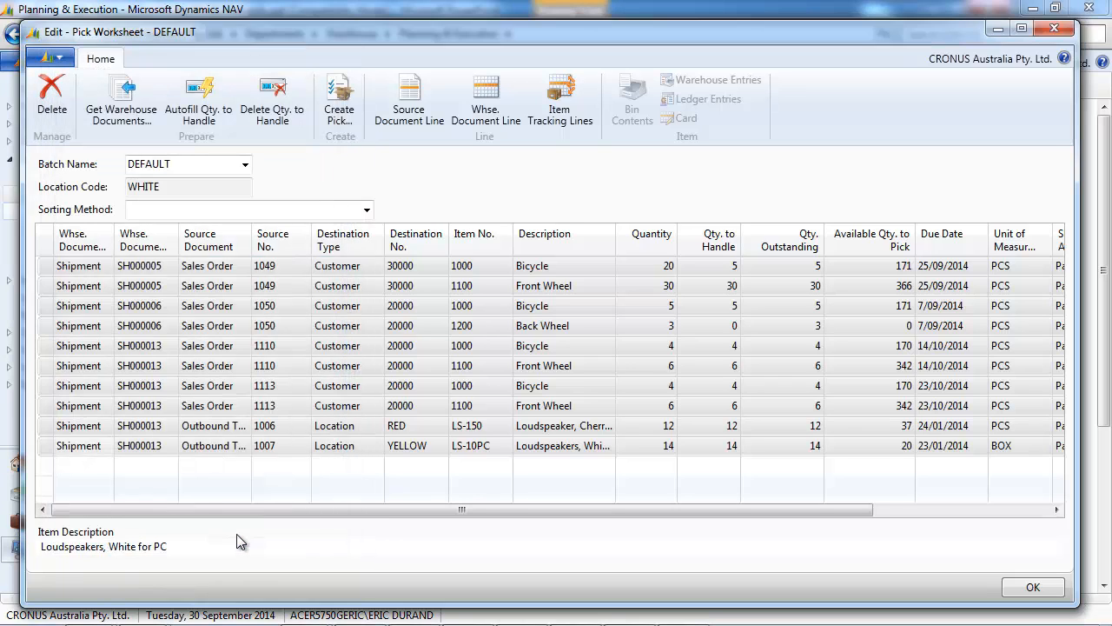
pyautogui.click(627, 341)
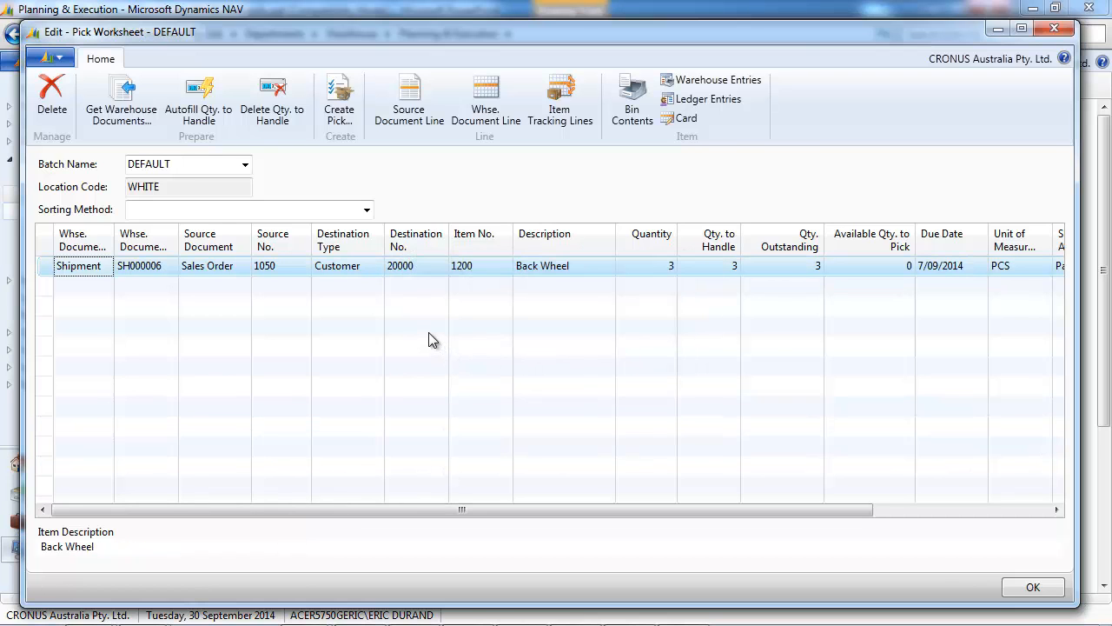
pyautogui.press('Escape')
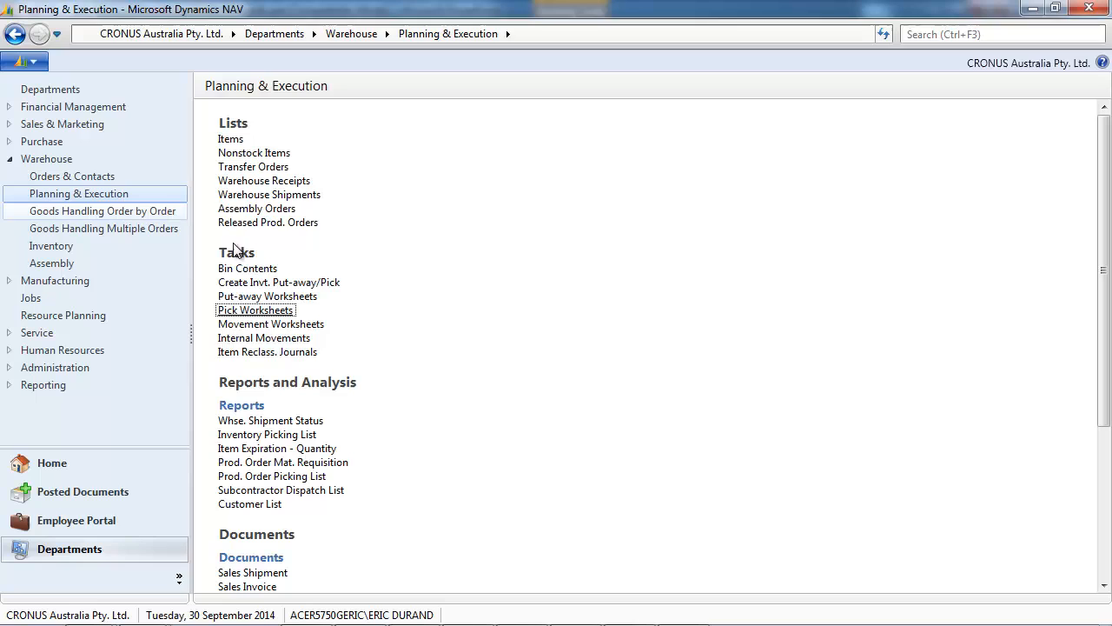
# - Open pick PI000007 from the warehouse picks for multiple orders and delete it
pyautogui.click(353, 35)
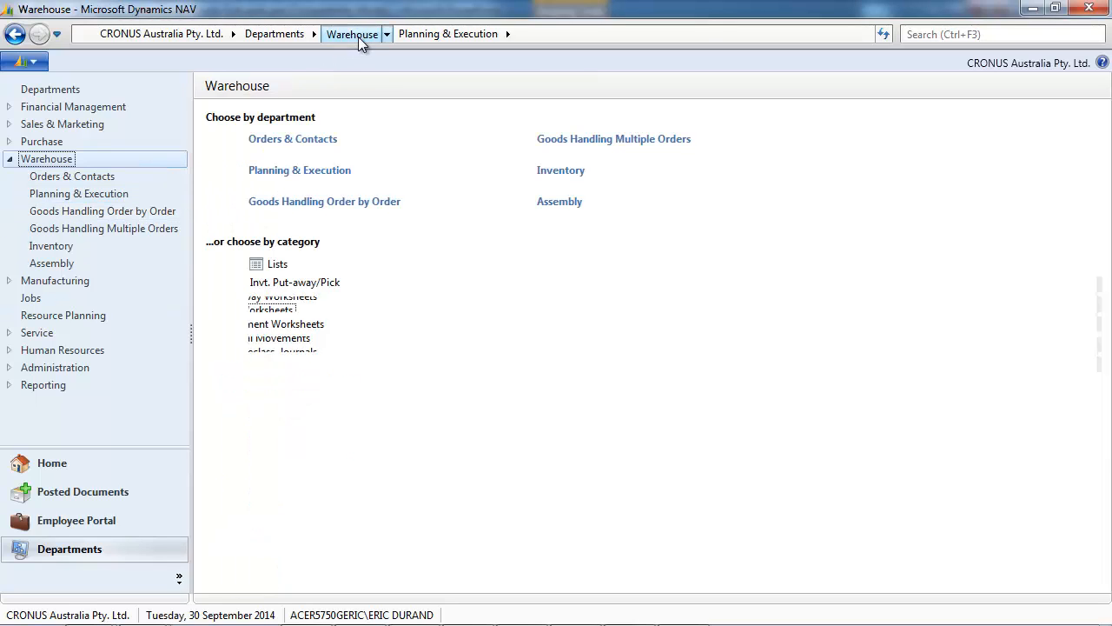
pyautogui.click(585, 142)
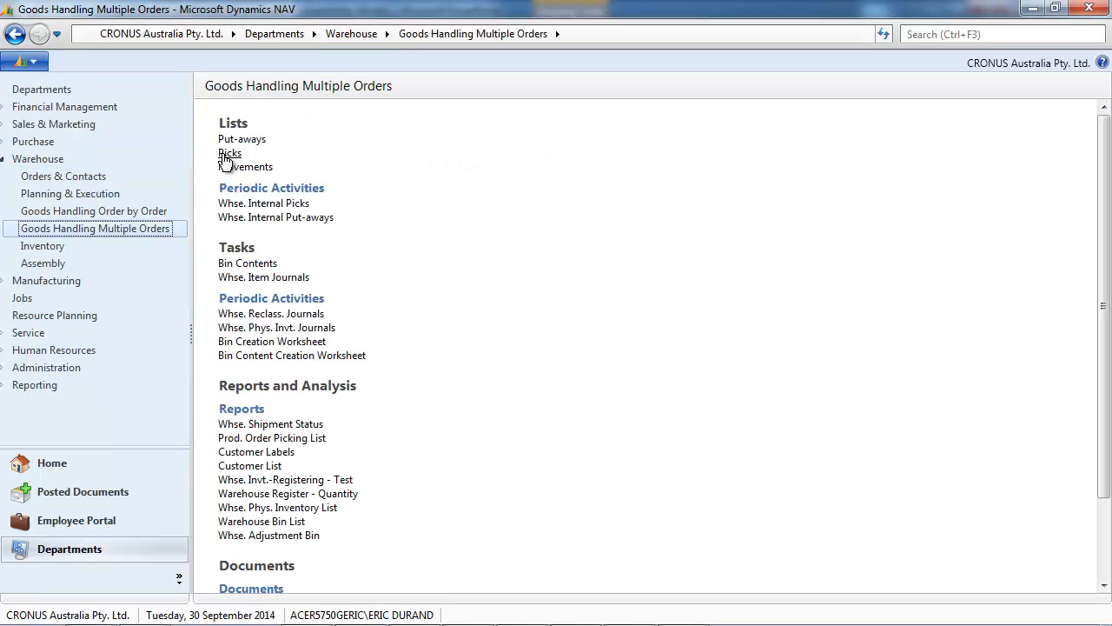
pyautogui.click(228, 154)
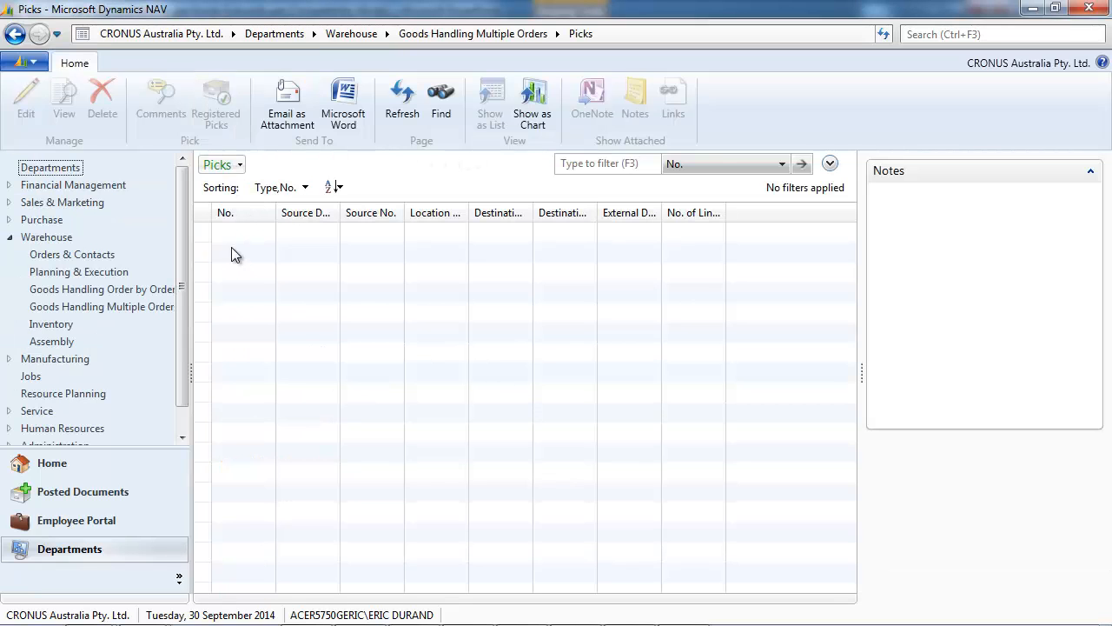
pyautogui.doubleClick(485, 233)
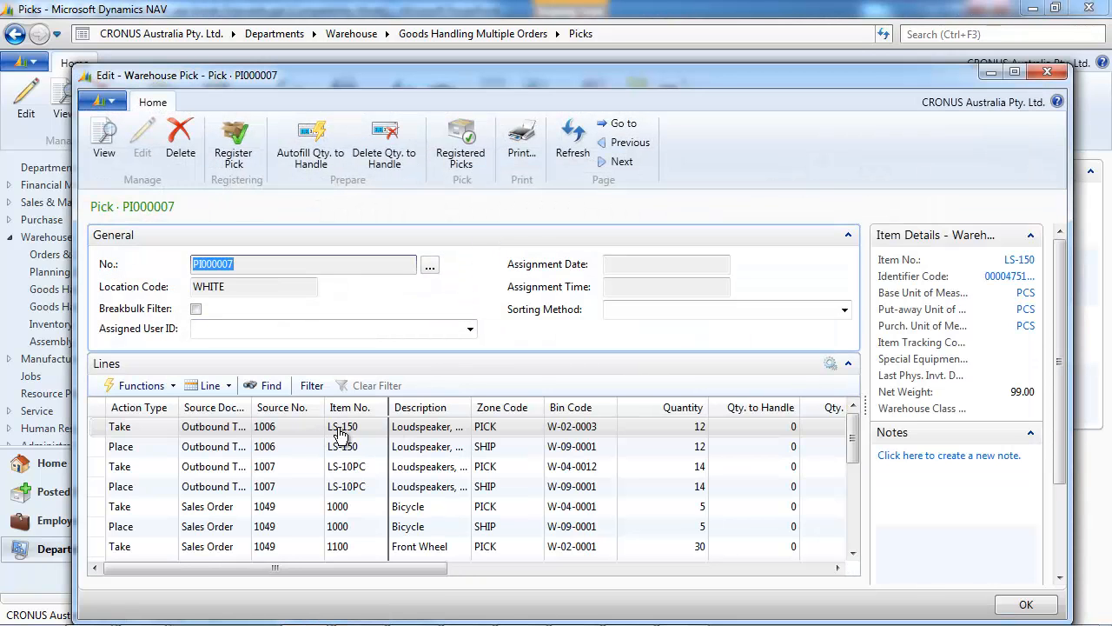
pyautogui.click(217, 263)
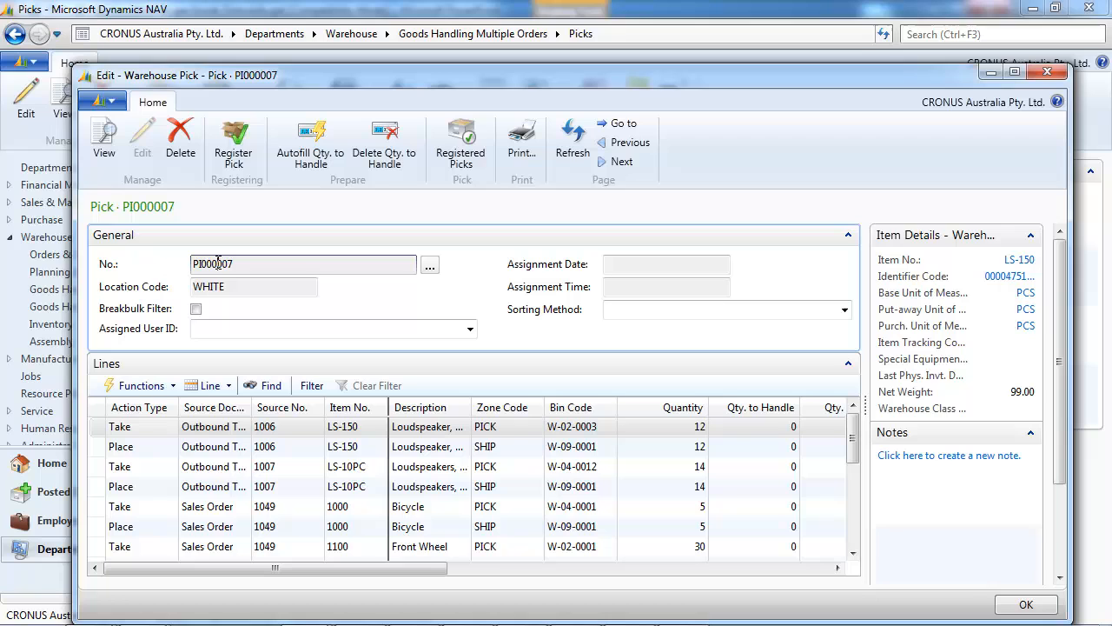
pyautogui.click(181, 139)
pyautogui.click(546, 372)
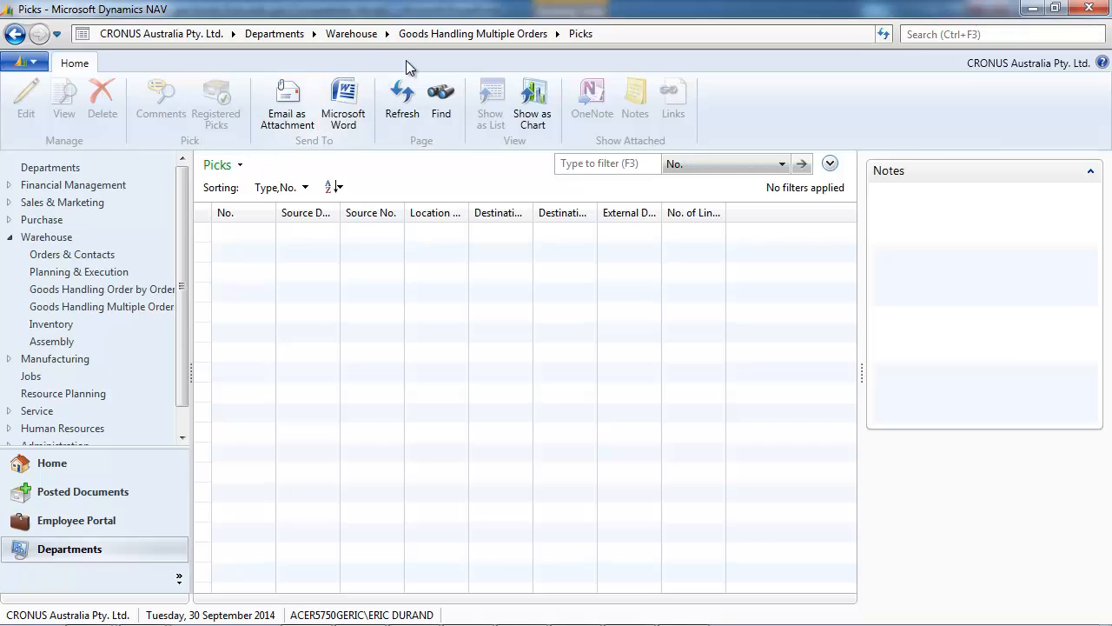
# - Open the DEFAULT pick worksheet and load the WHITE shipments SH000005, SH000006 and SH000013 into it
pyautogui.click(369, 37)
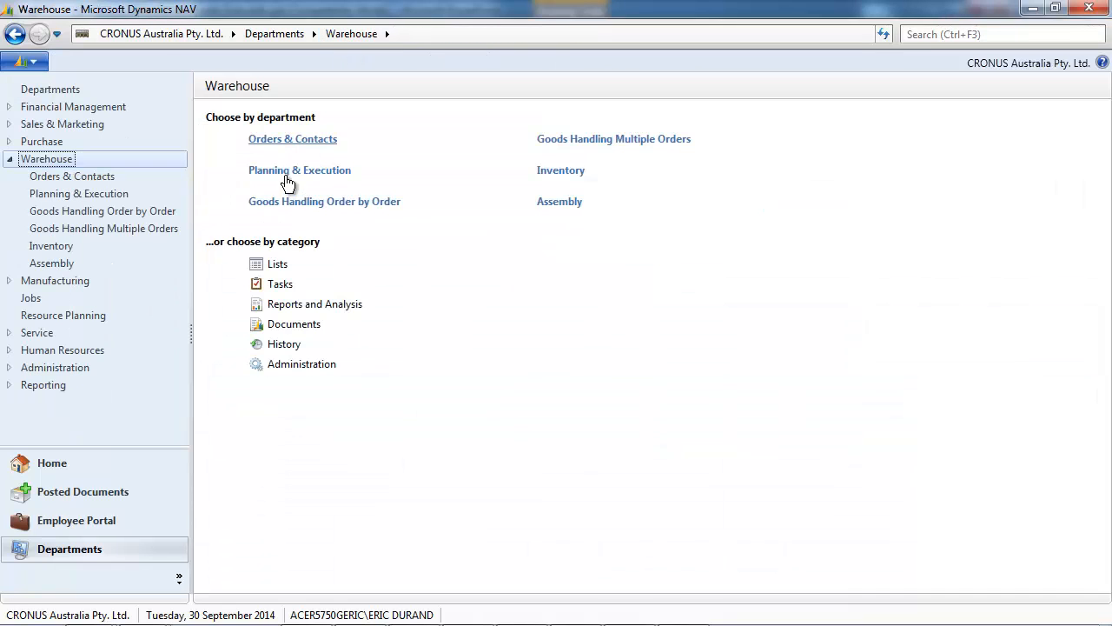
pyautogui.click(313, 174)
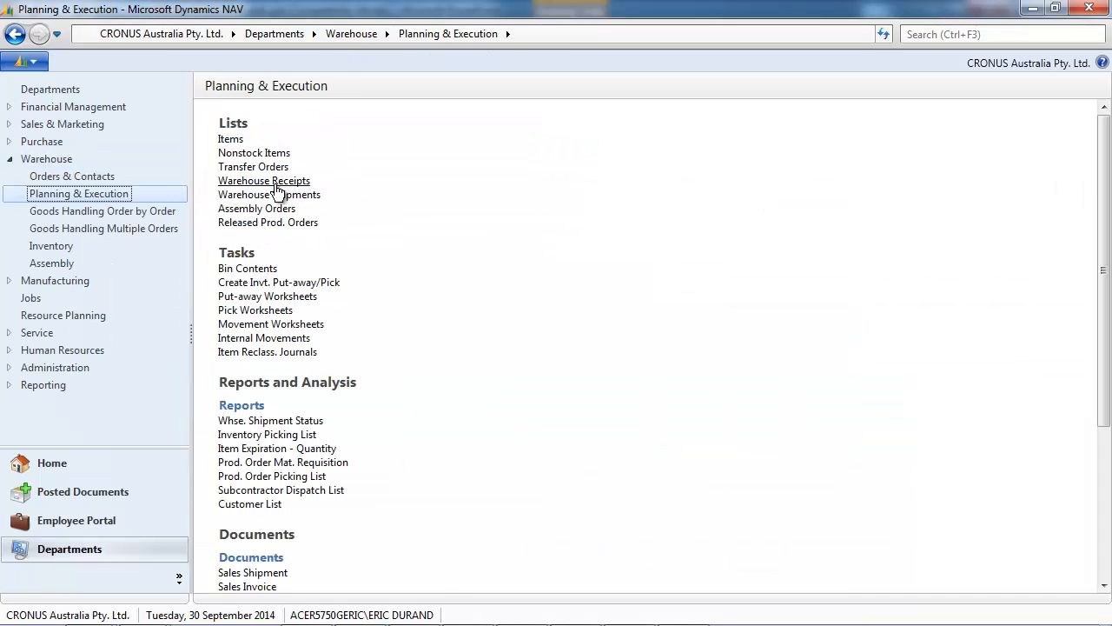
pyautogui.click(271, 311)
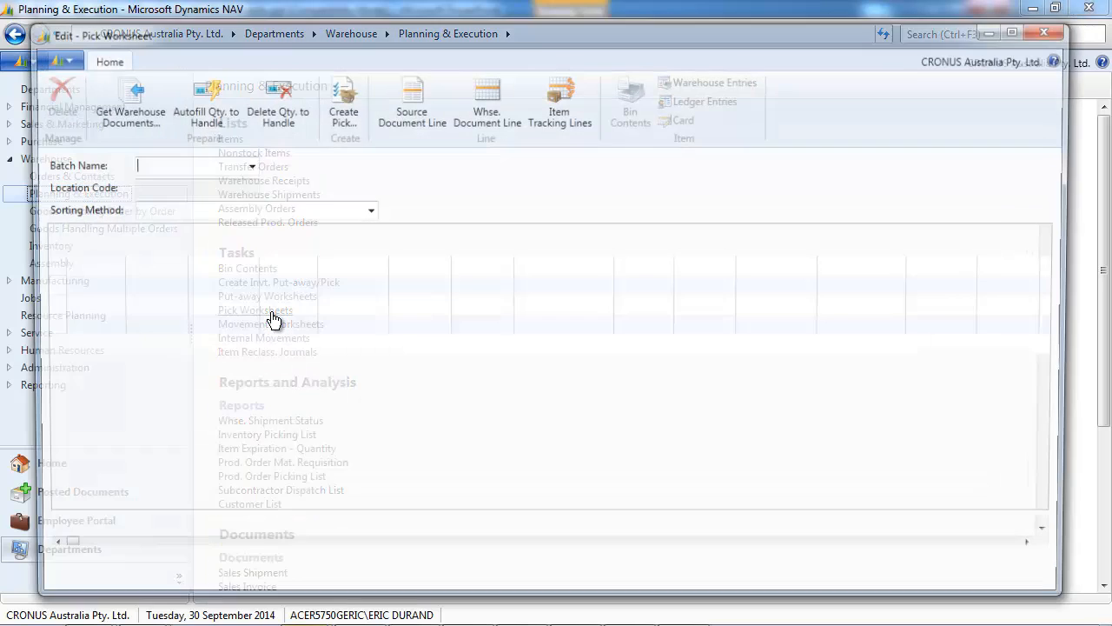
pyautogui.click(122, 106)
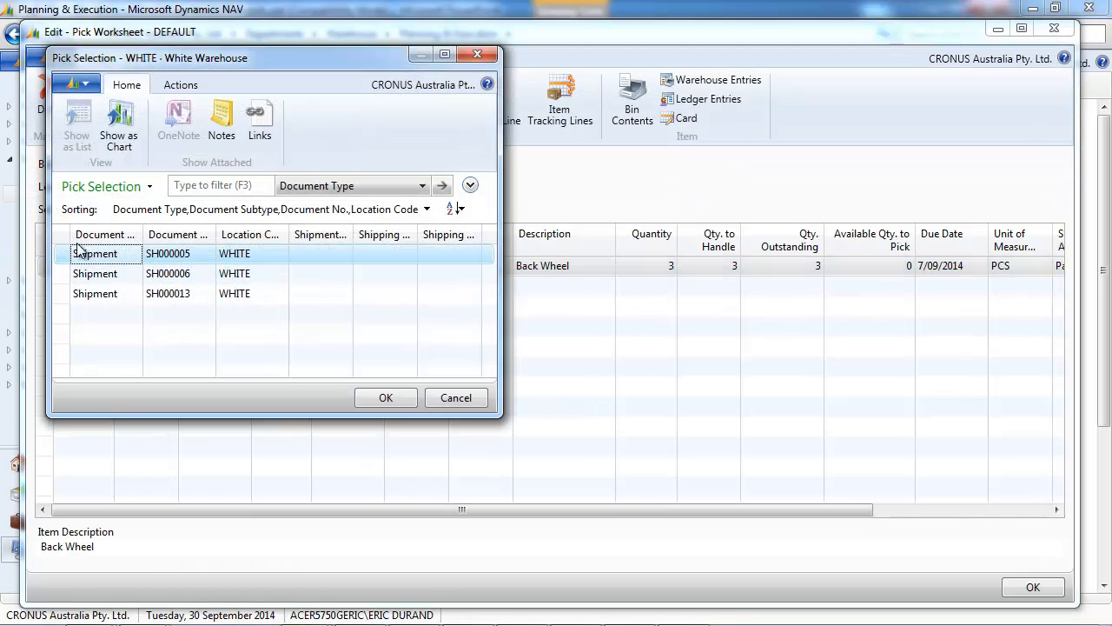
pyautogui.moveTo(74, 254); pyautogui.dragTo(78, 296)
pyautogui.click(385, 397)
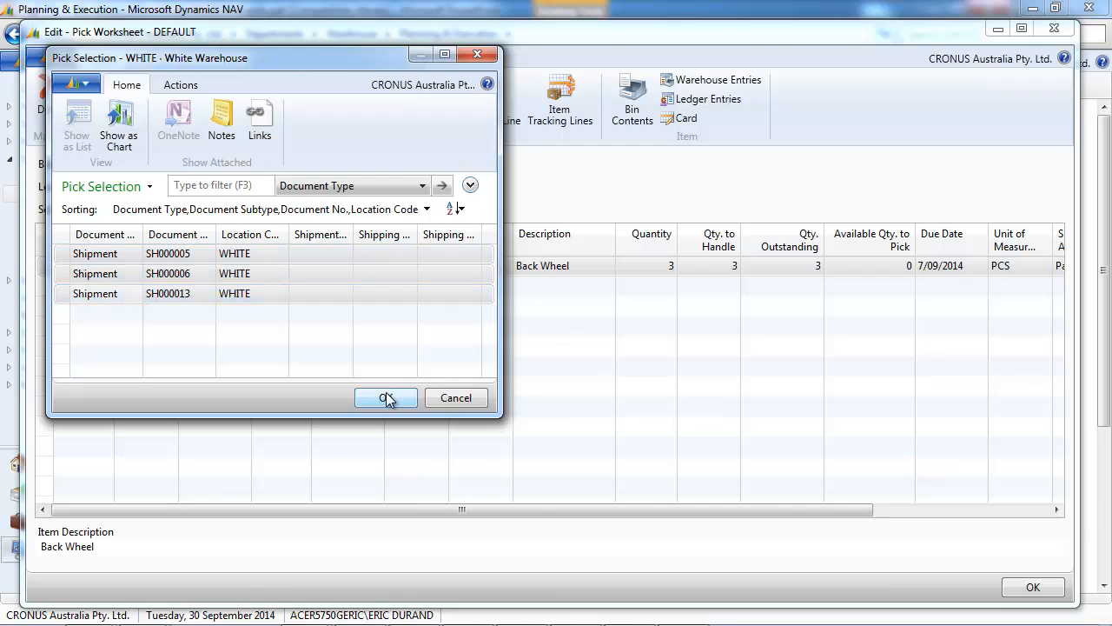
# - Autofill the quantities to handle and create picks with Per From Zone, Per Bin and Do Not Fill Qty. to Handle enabled, then close the worksheet
pyautogui.click(199, 108)
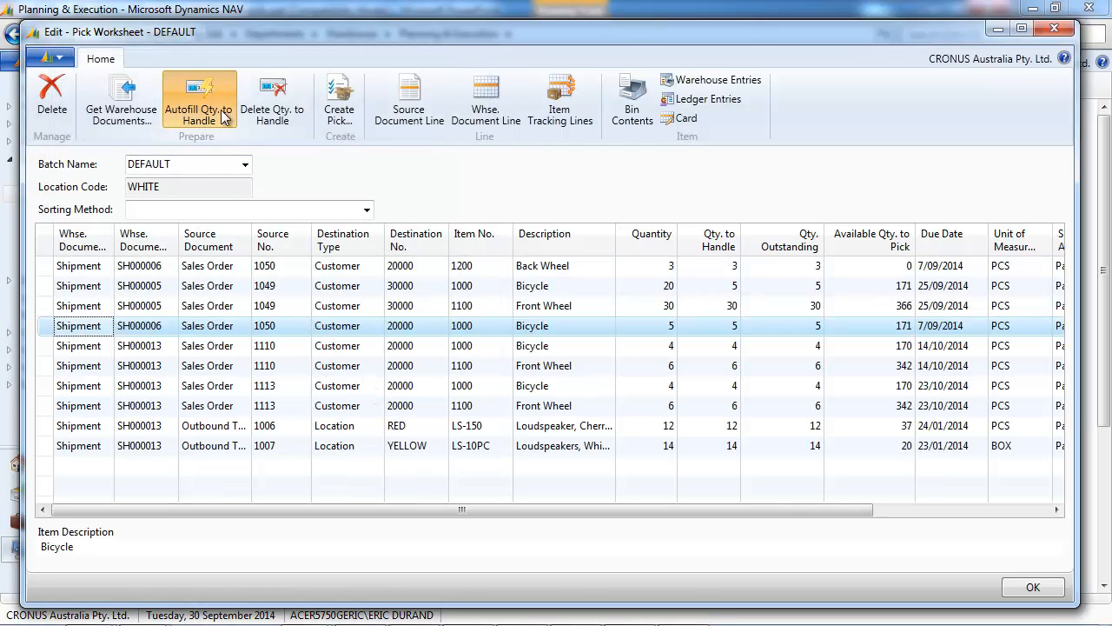
pyautogui.click(647, 343)
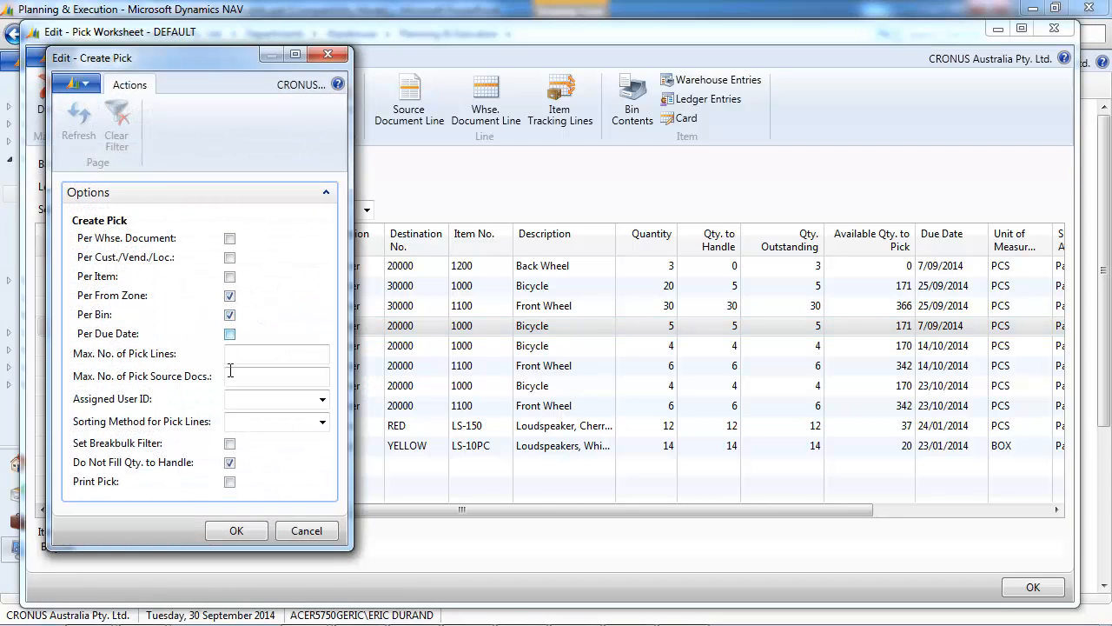
pyautogui.click(237, 531)
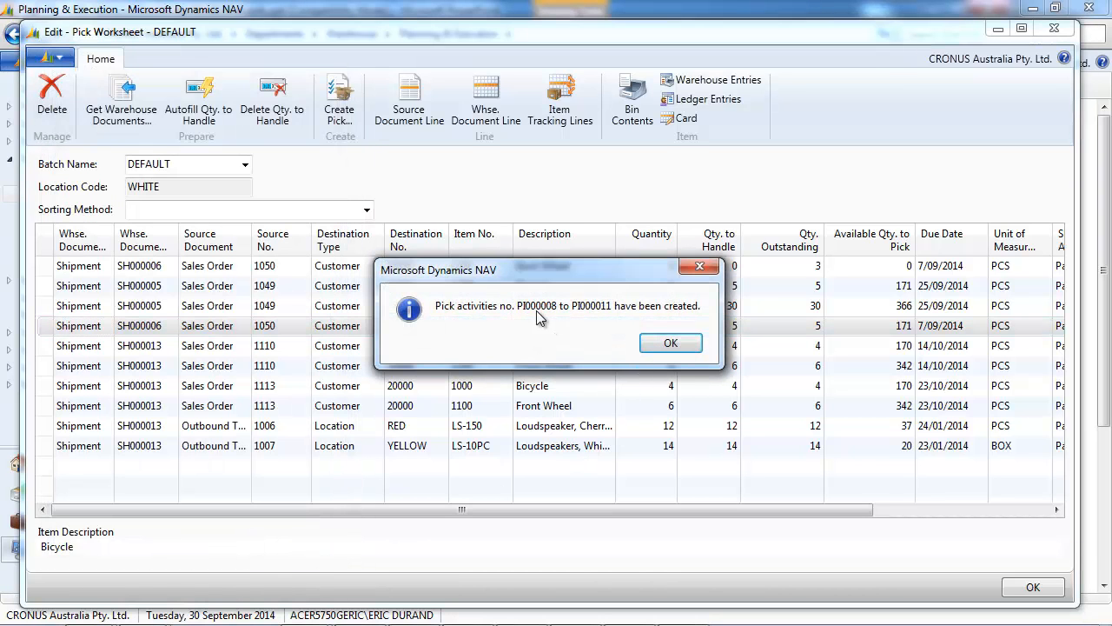
pyautogui.click(670, 343)
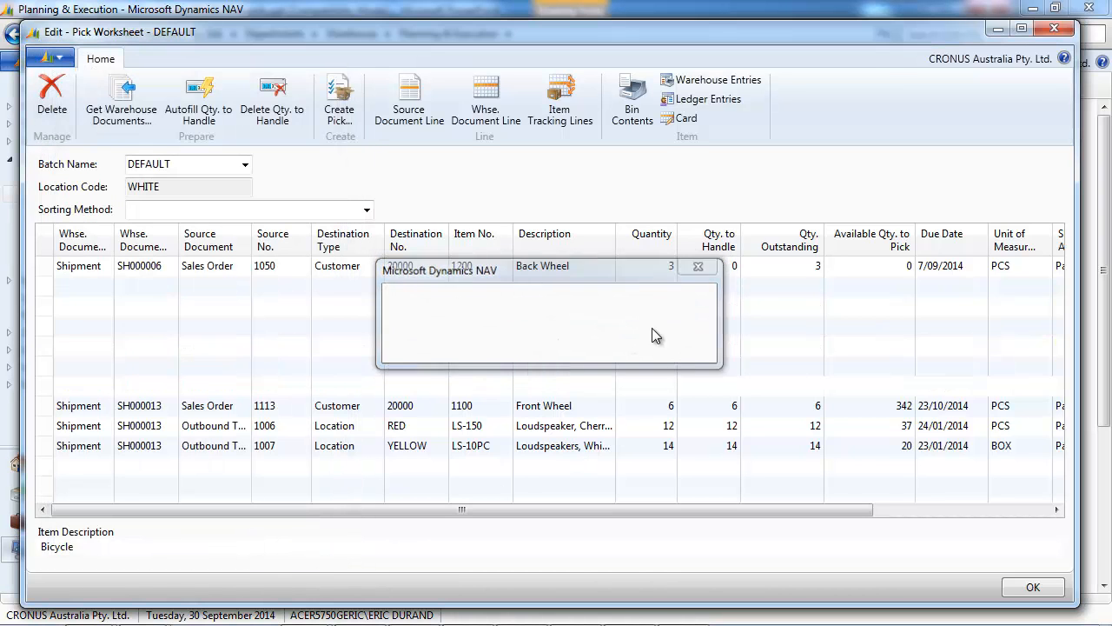
pyautogui.click(1054, 28)
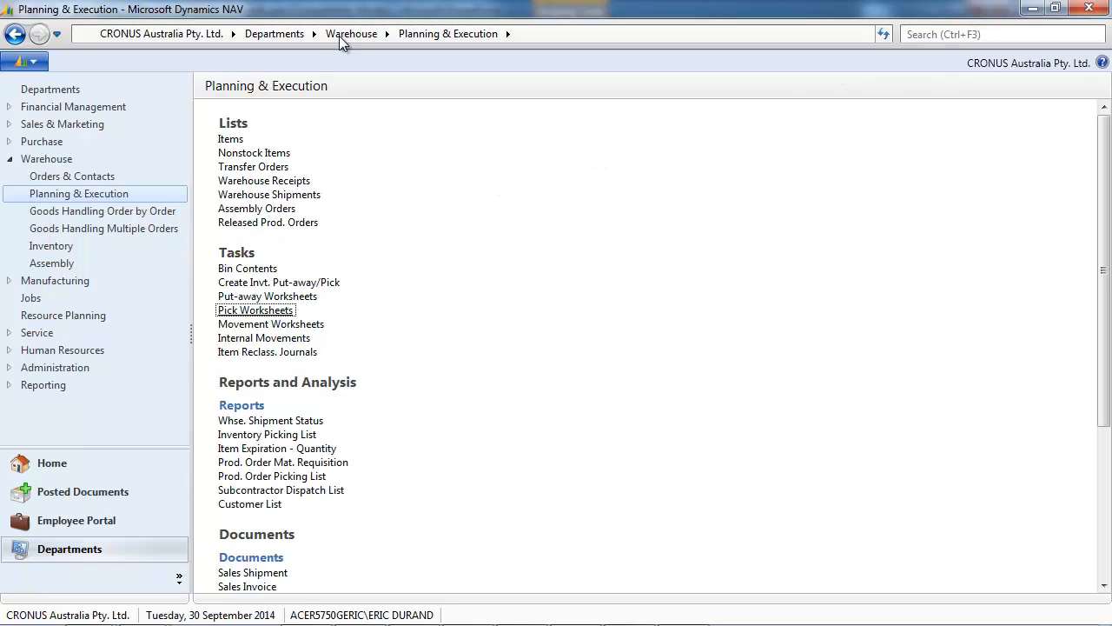
# - Open the warehouse picks for multiple orders and examine the zones and bins on the lines of picks PI000009 and PI000010
pyautogui.click(339, 36)
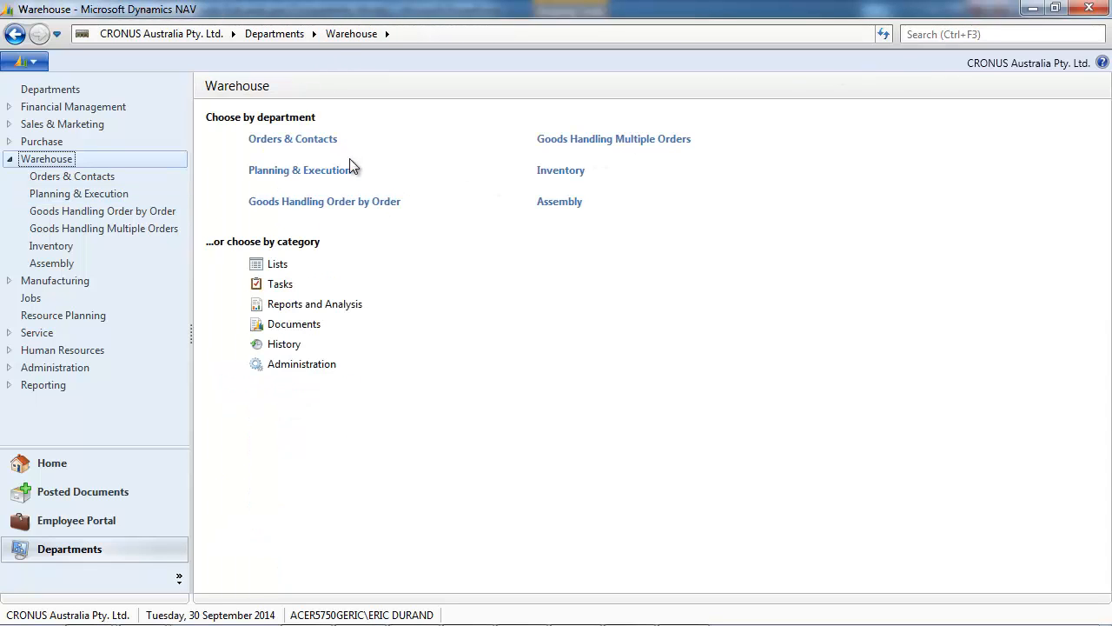
pyautogui.click(571, 140)
pyautogui.click(231, 154)
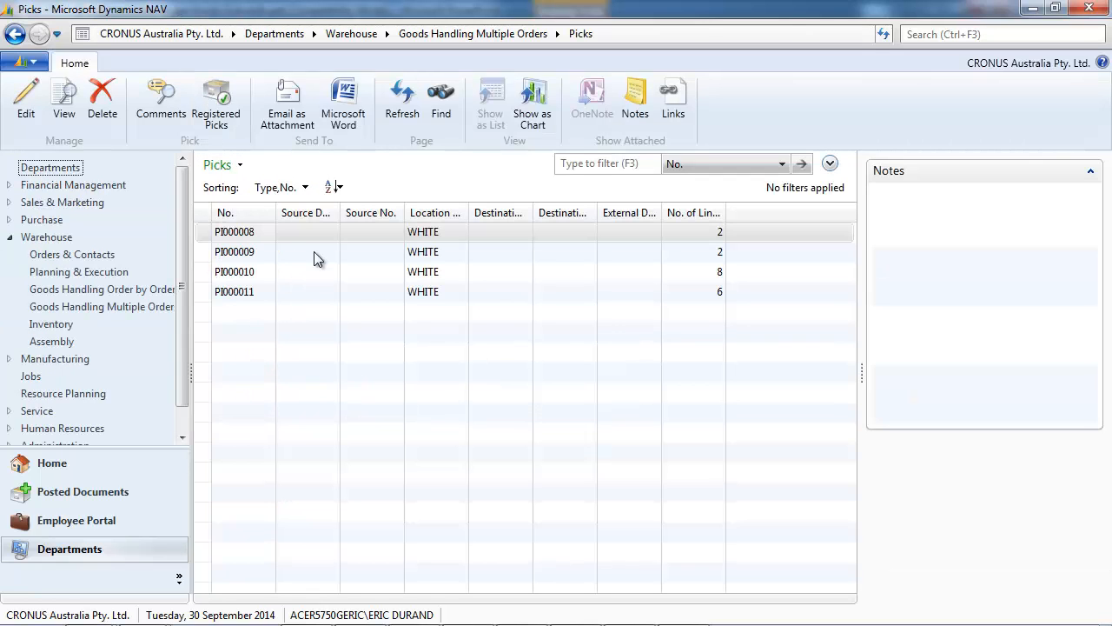
pyautogui.doubleClick(313, 251)
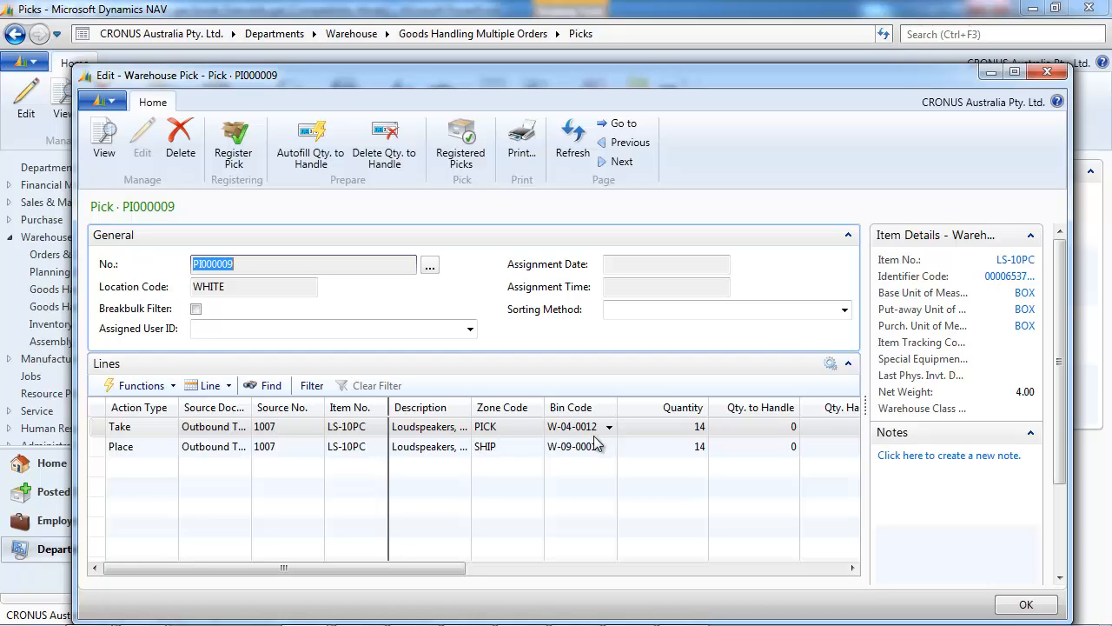
pyautogui.click(1049, 77)
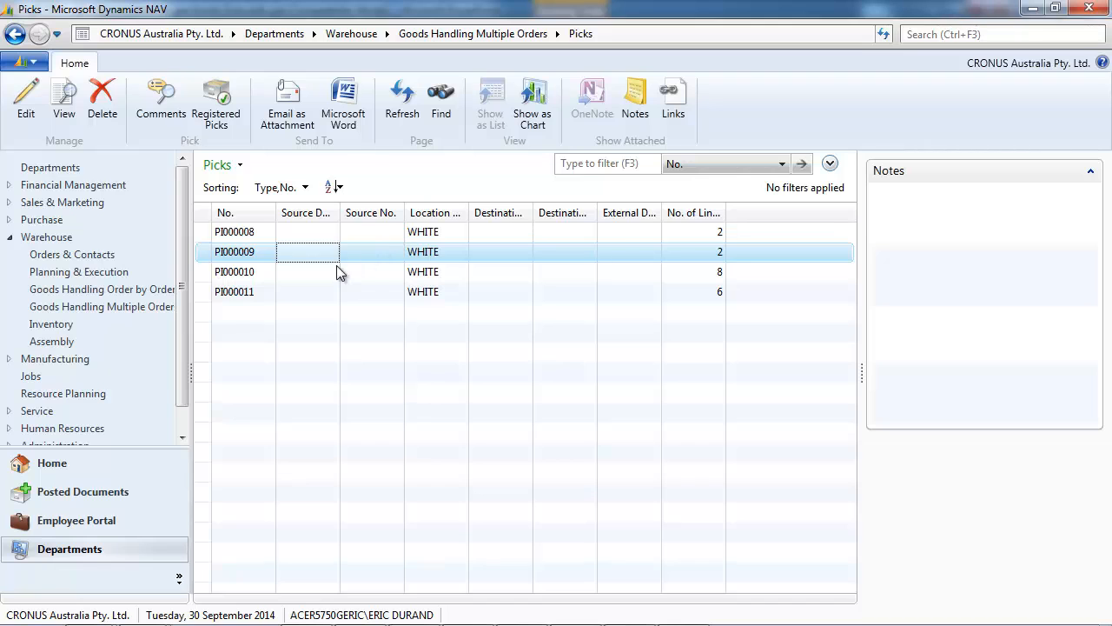
pyautogui.click(305, 272)
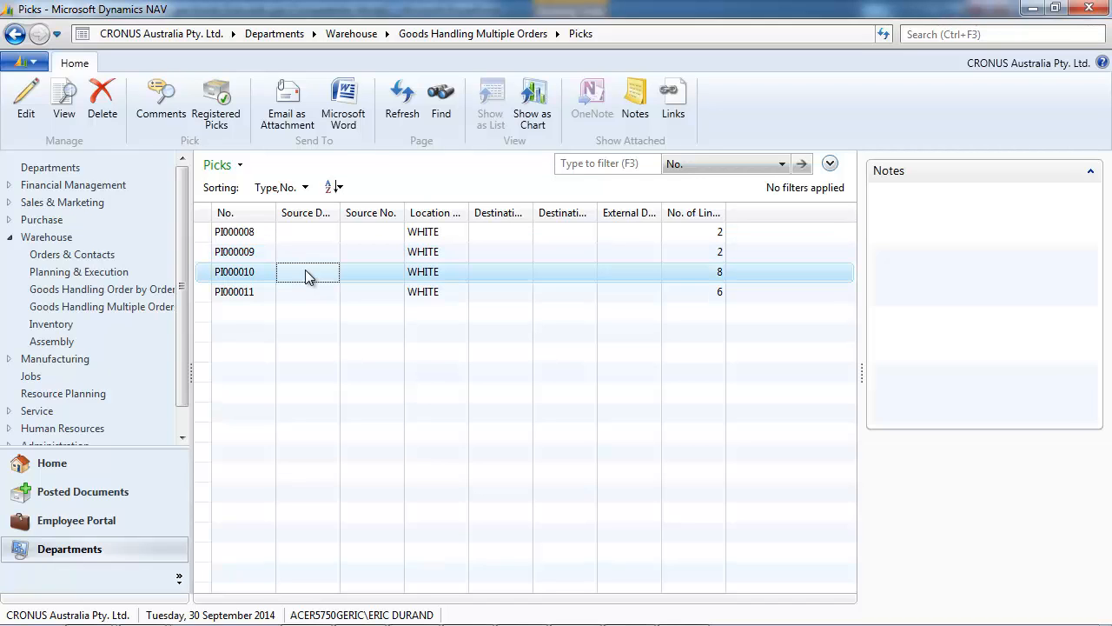
pyautogui.doubleClick(305, 272)
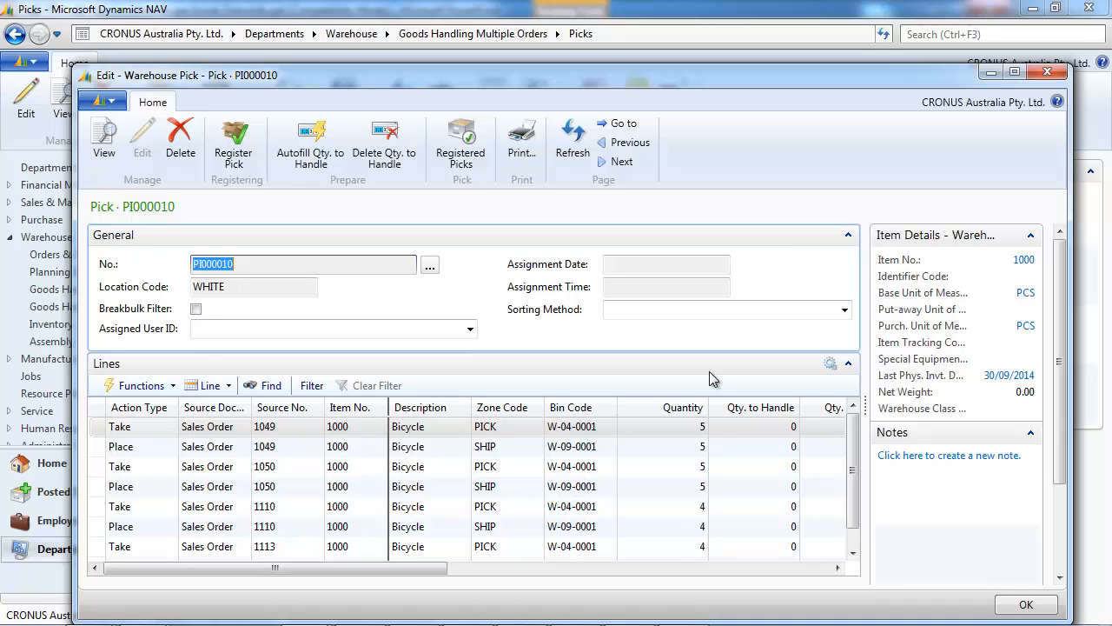
pyautogui.click(1048, 72)
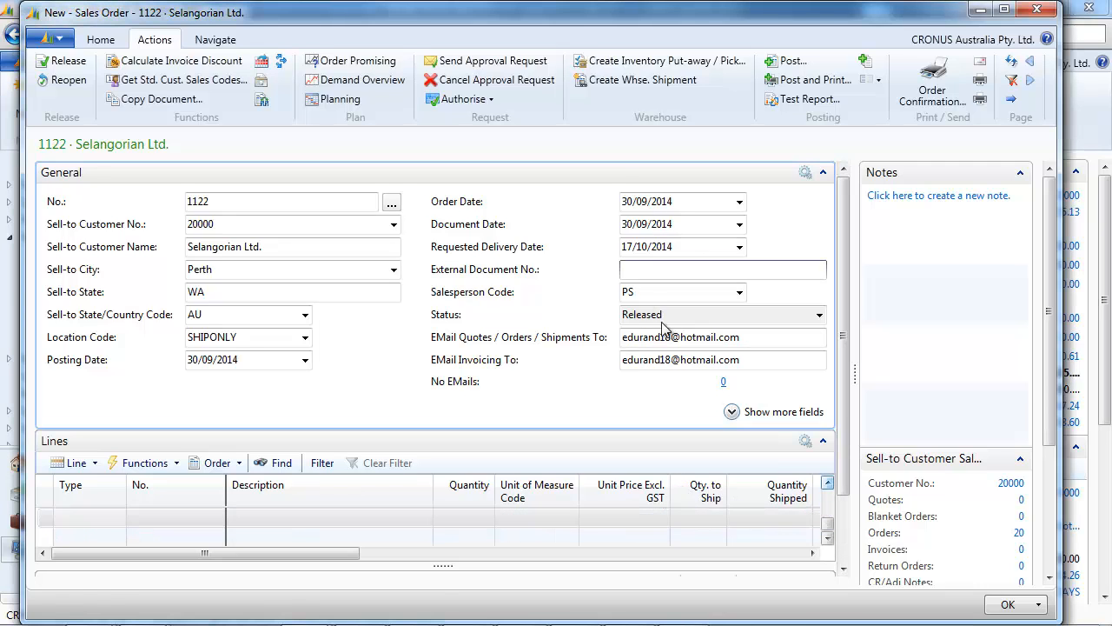
# - Create a warehouse shipment from the released SHIPONLY sales order 1122
pyautogui.click(627, 269)
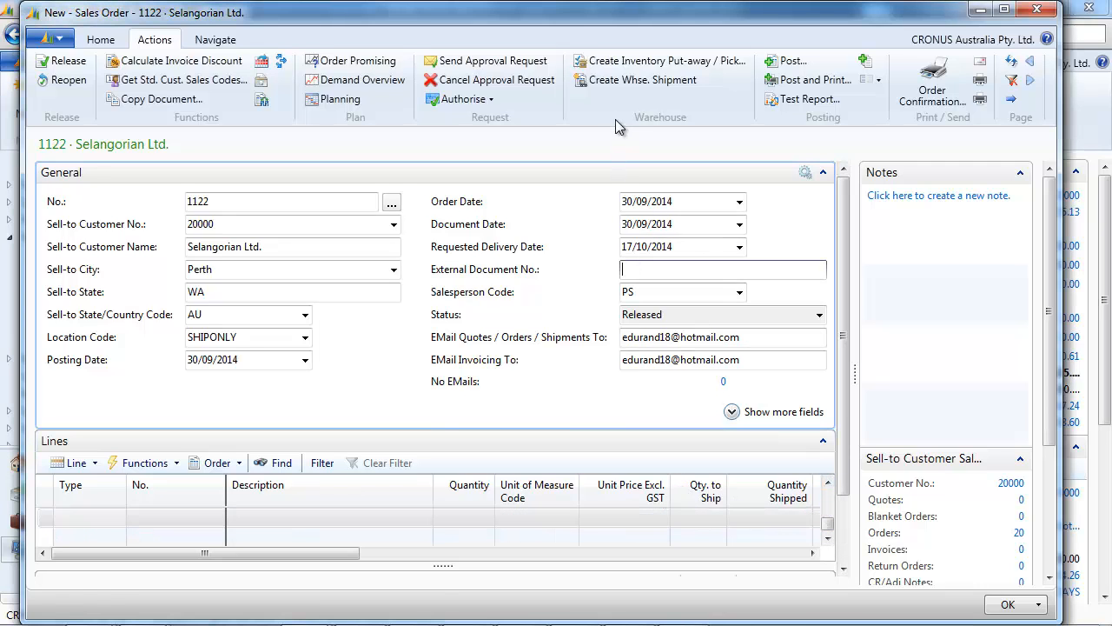
pyautogui.click(643, 80)
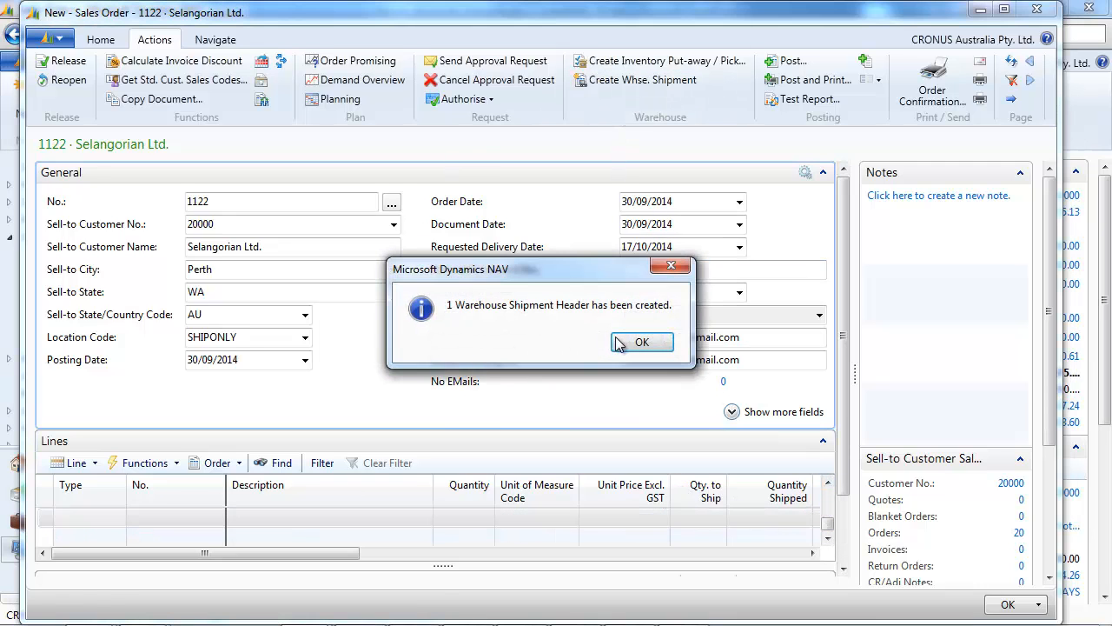
pyautogui.click(640, 342)
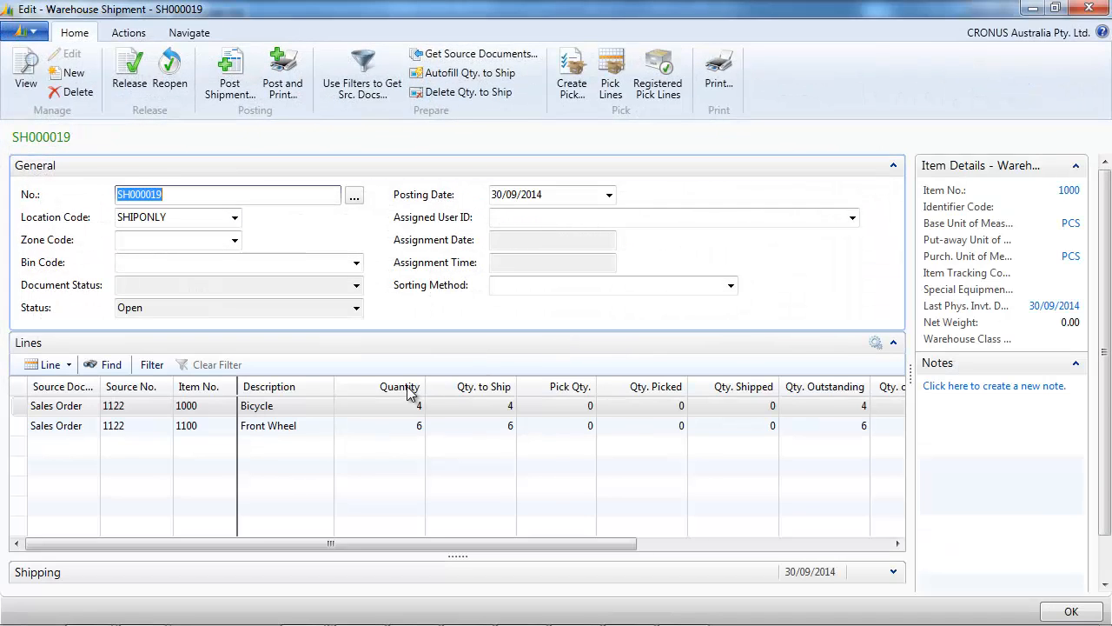
# - Post the warehouse shipment for sales order 1122 with the Ship option and close the sales order
pyautogui.click(230, 87)
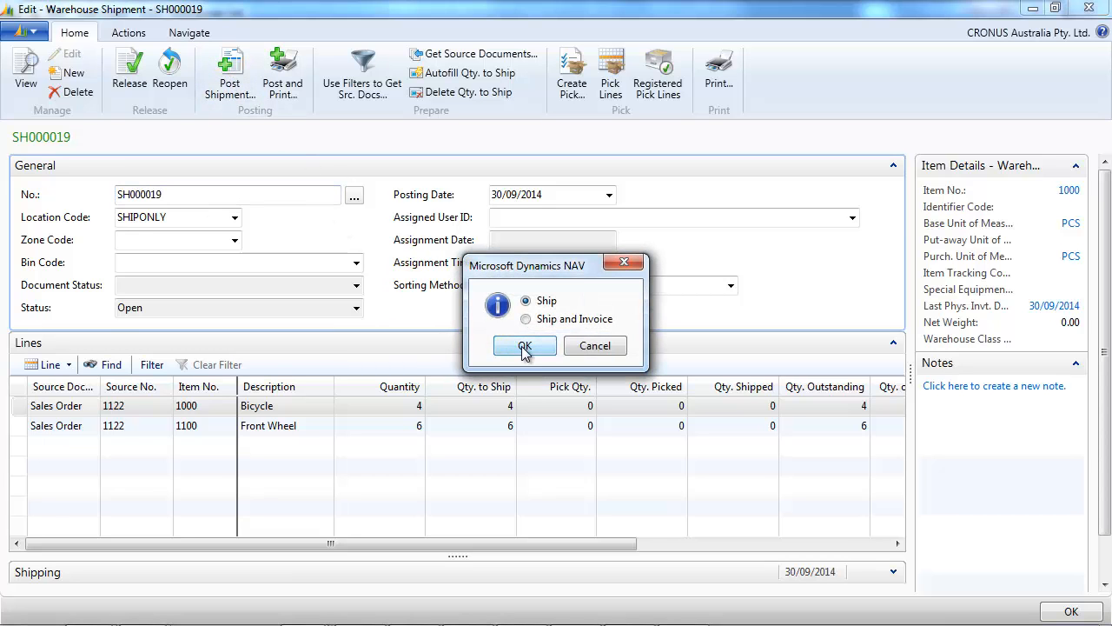
pyautogui.click(525, 345)
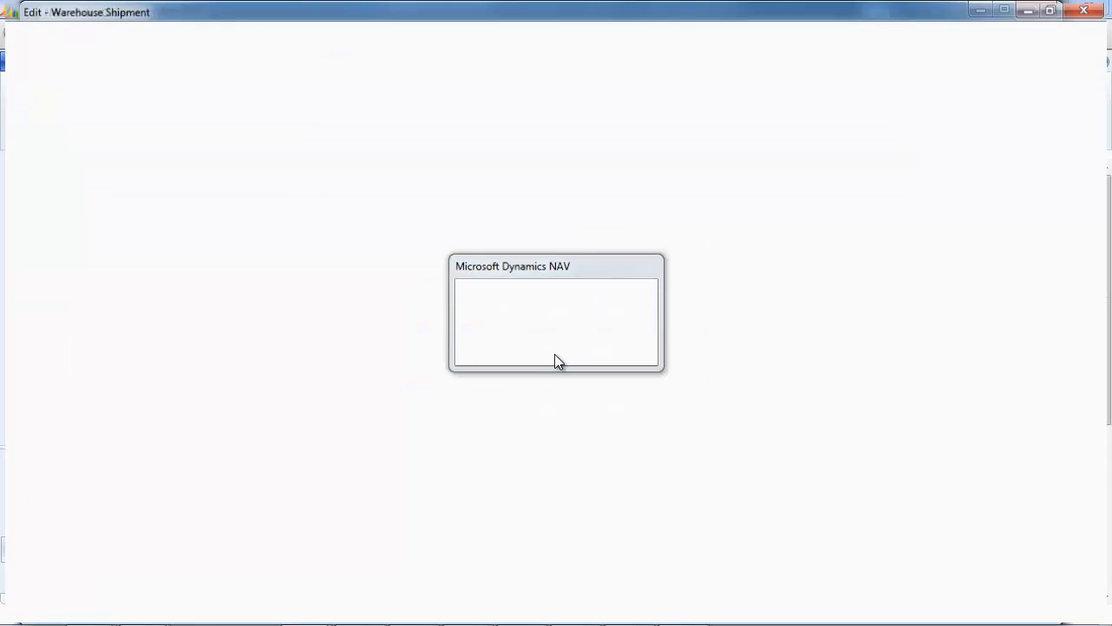
pyautogui.click(662, 348)
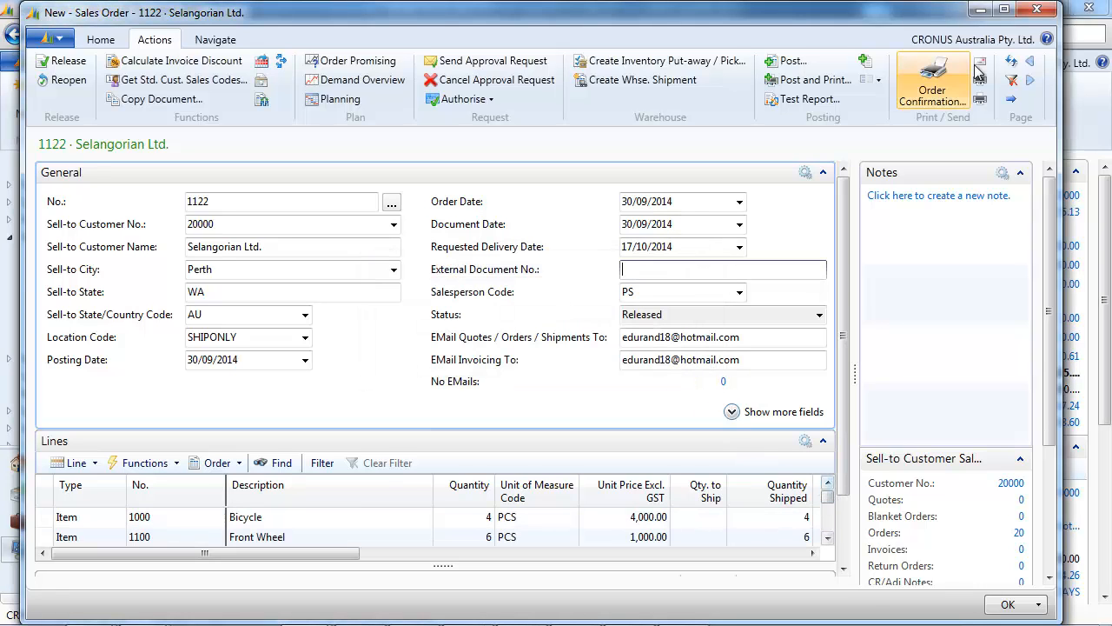
pyautogui.click(1036, 12)
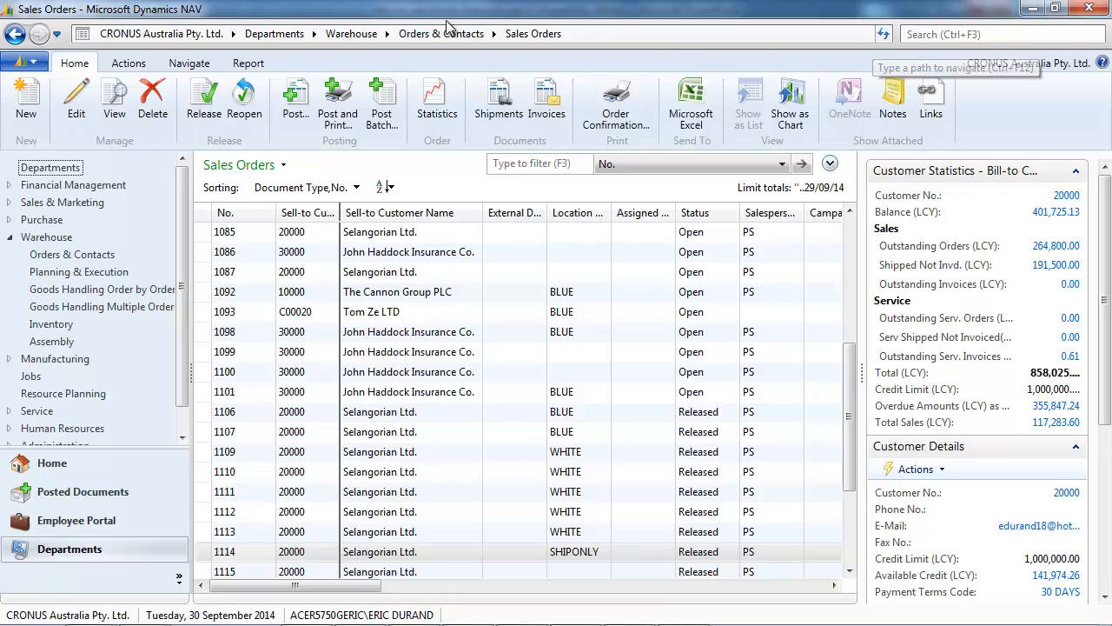
# - Create a new warehouse shipment from the Planning & Execution area with location code SHIPONLY
pyautogui.click(369, 41)
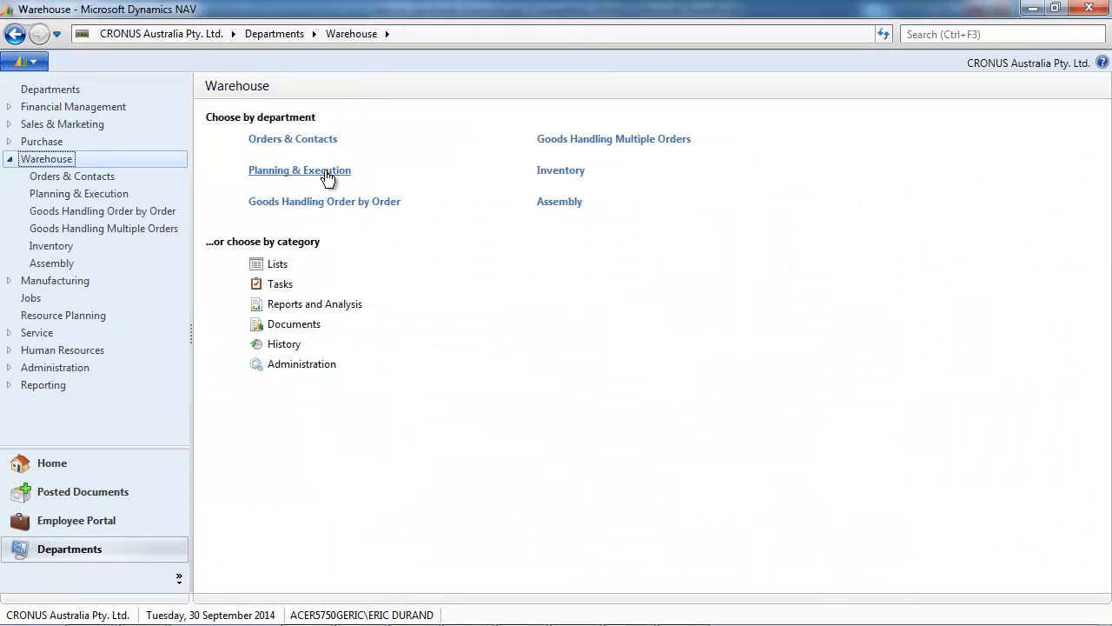
pyautogui.click(329, 174)
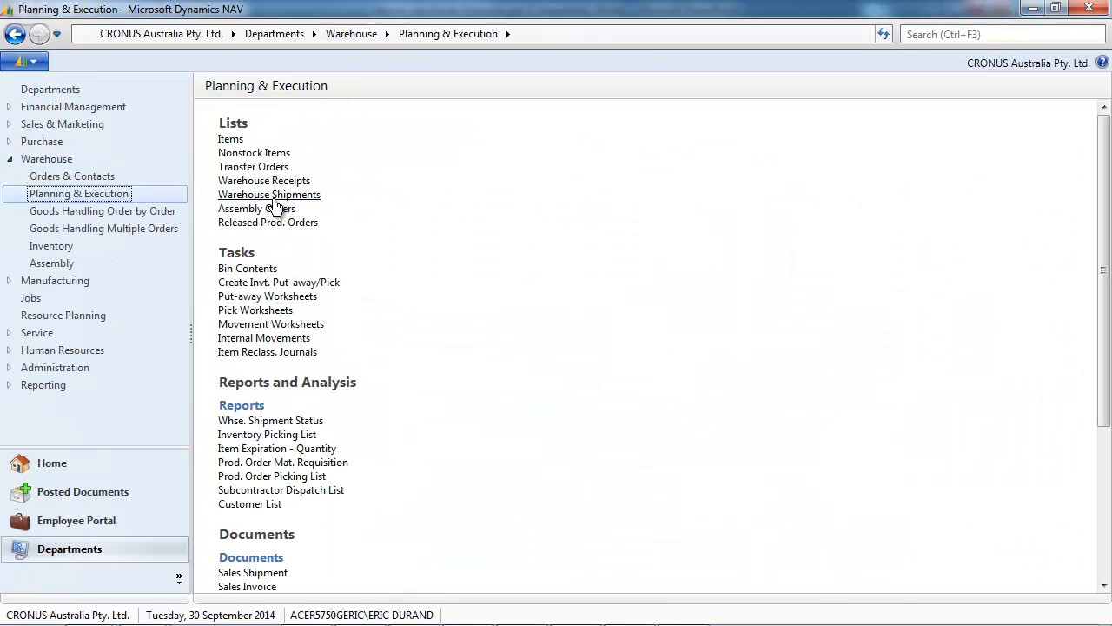
pyautogui.click(275, 197)
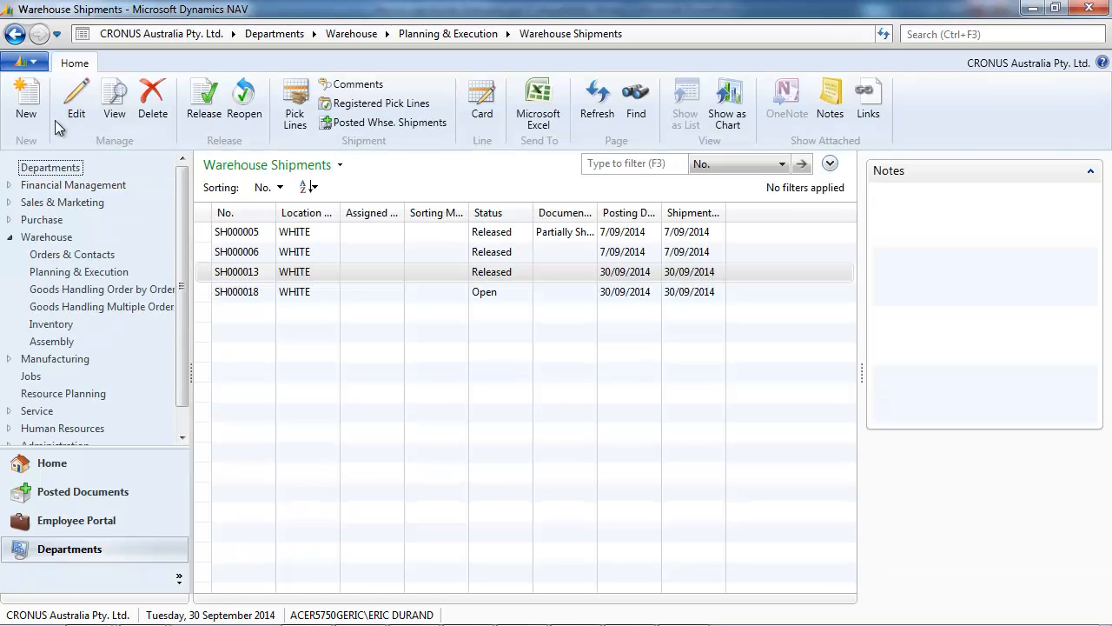
pyautogui.click(24, 104)
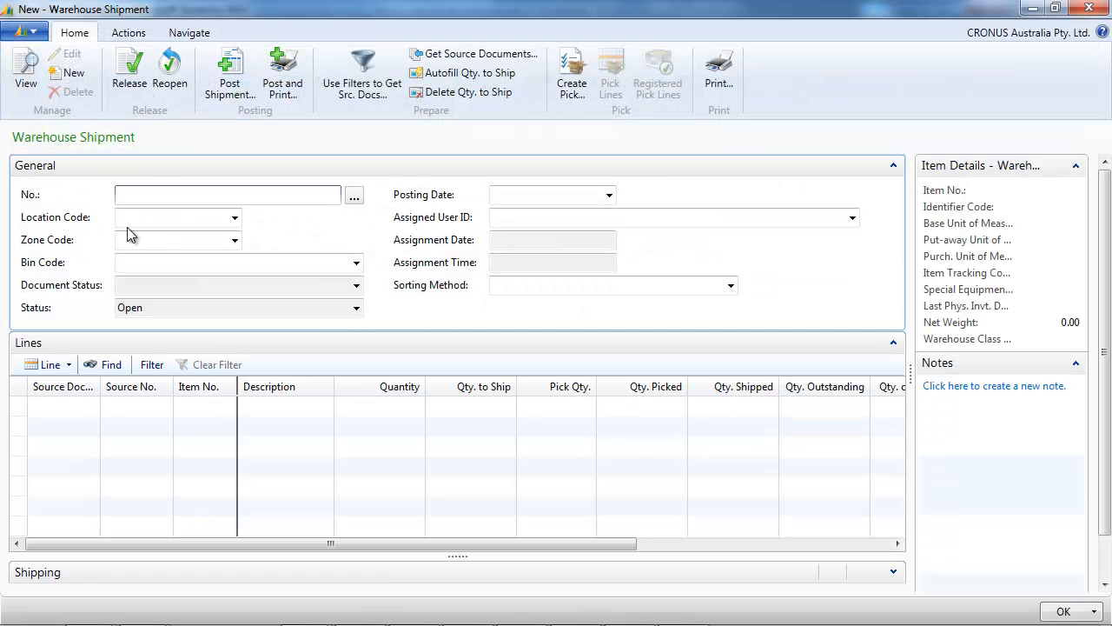
pyautogui.click(143, 219)
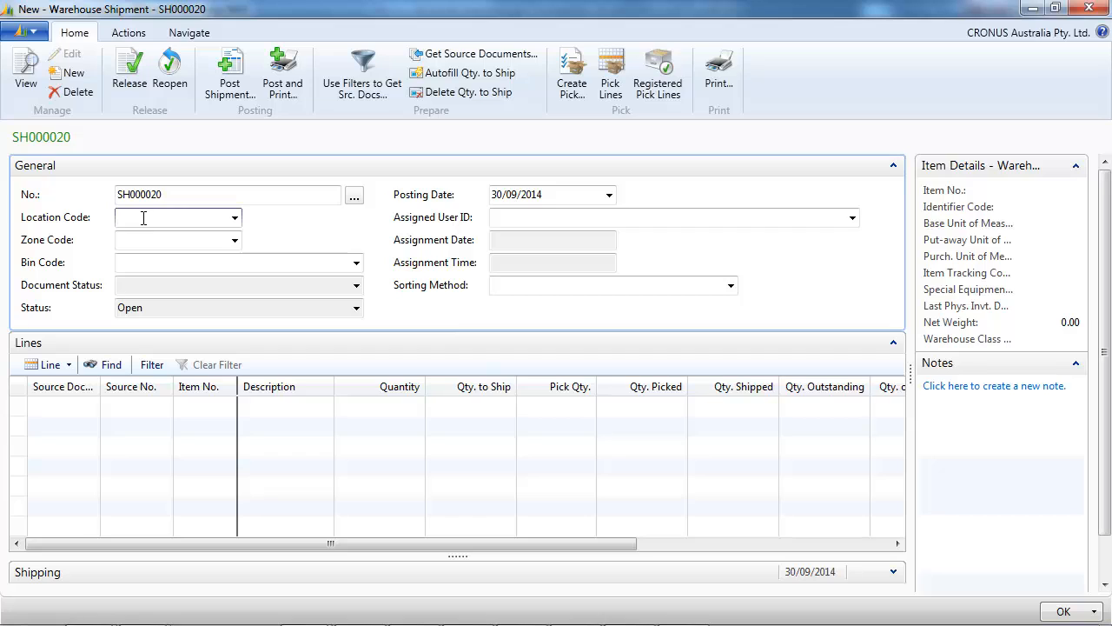
pyautogui.write('shipo')
pyautogui.press('Tab')
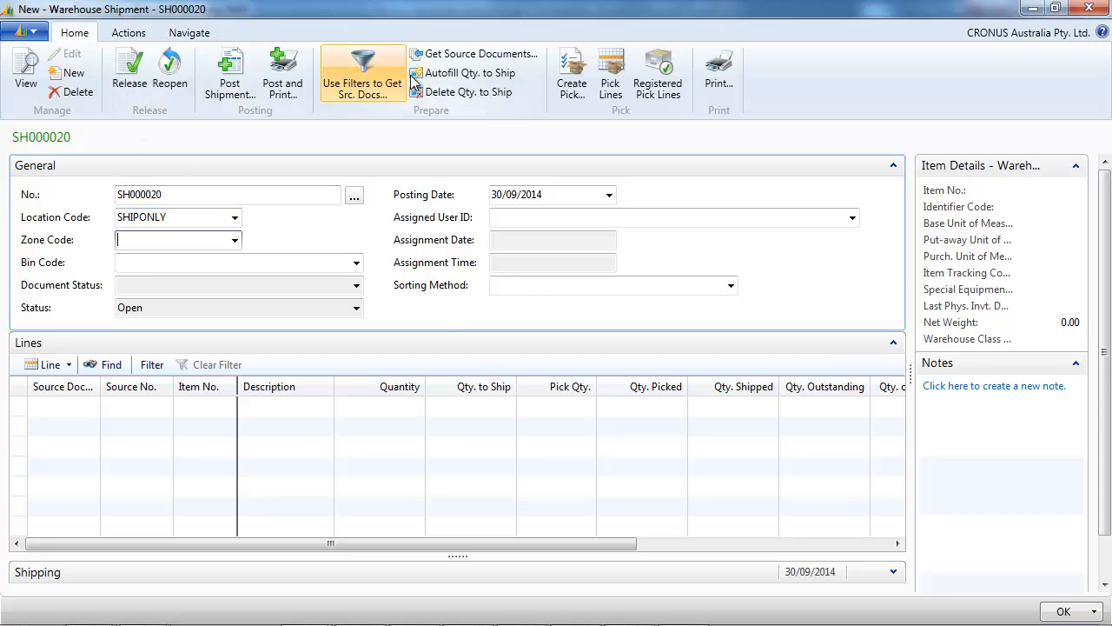
# - Get sales orders 1117, 1118 and 1119 as source documents into the new SHIPONLY shipment
pyautogui.click(469, 54)
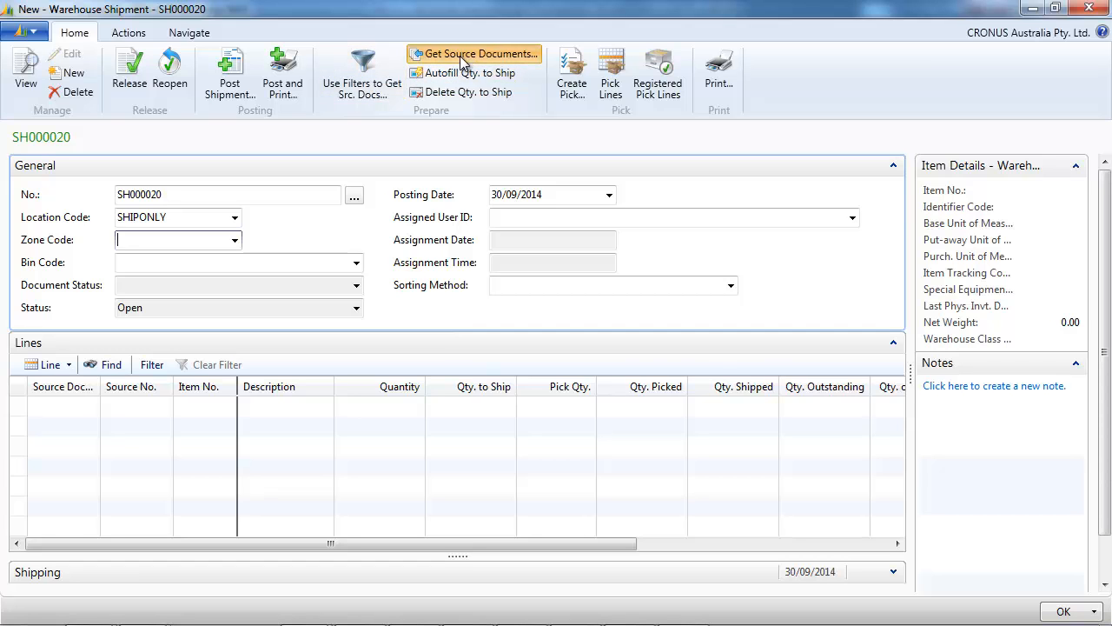
pyautogui.moveTo(43, 261); pyautogui.dragTo(45, 301)
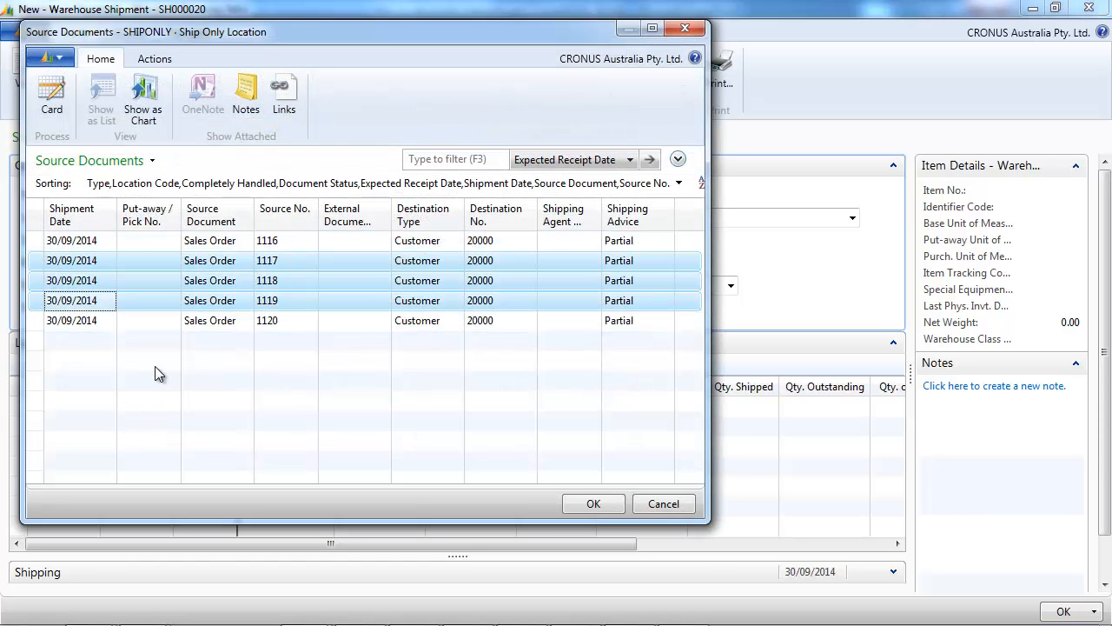
pyautogui.click(595, 504)
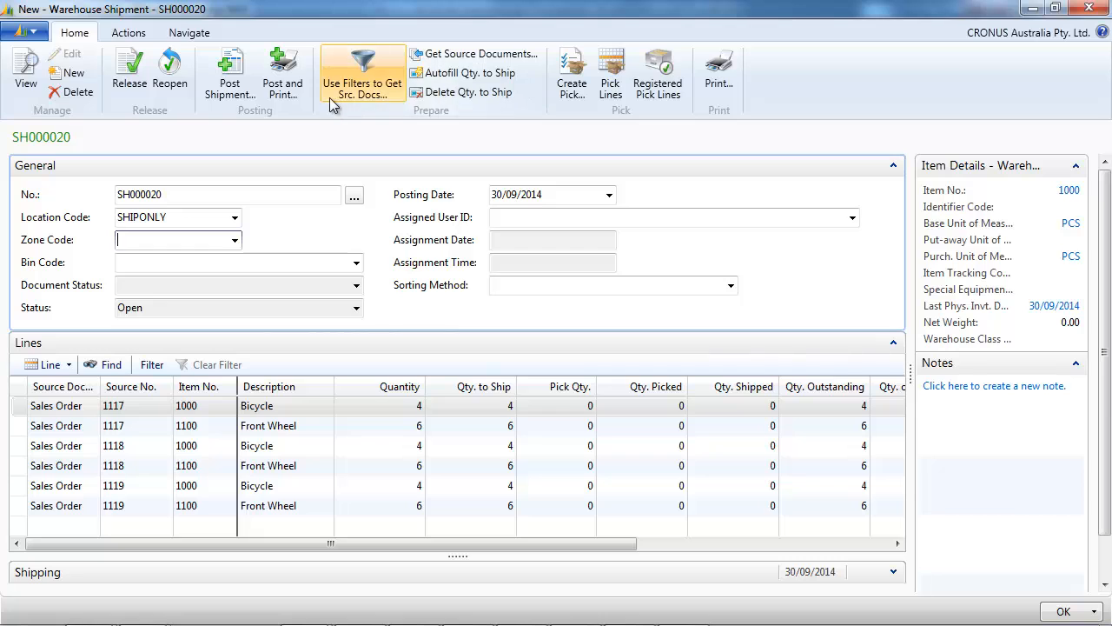
# - Post the three-order SHIPONLY warehouse shipment with the Ship option
pyautogui.click(242, 87)
pyautogui.click(530, 345)
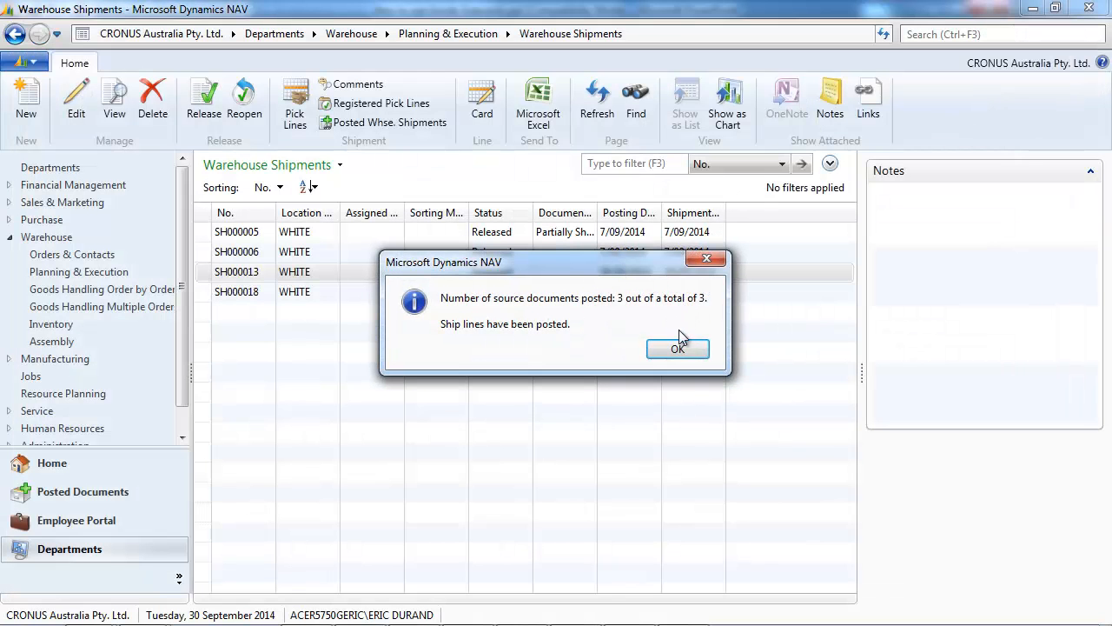
pyautogui.click(681, 347)
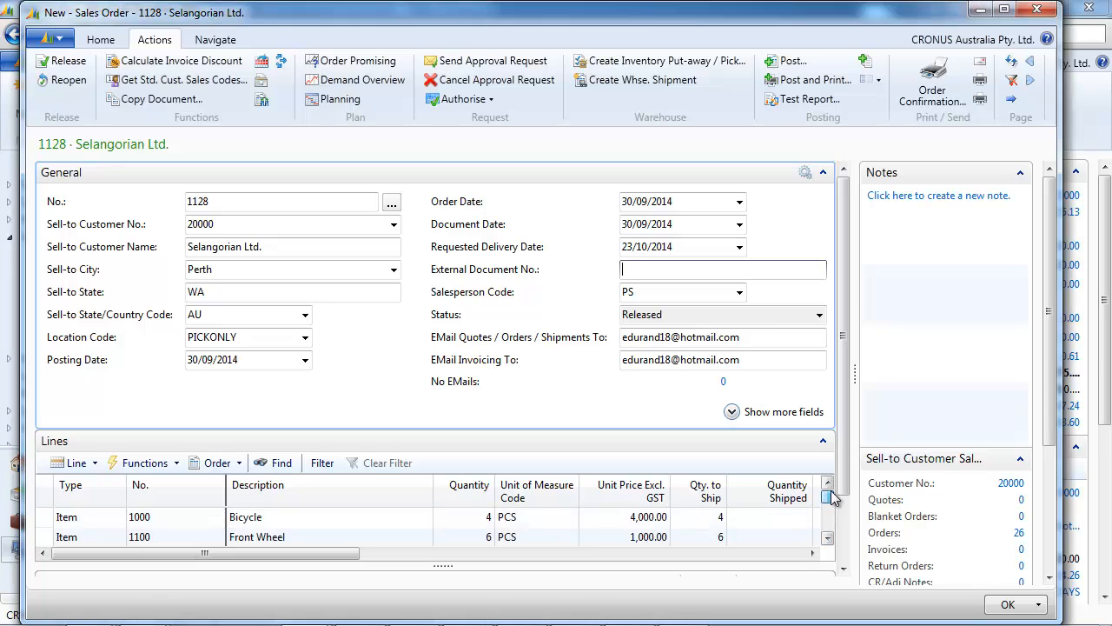
# - Create an inventory pick from the open released PICKONLY sales order with Create Invt. Pick enabled
pyautogui.click(648, 68)
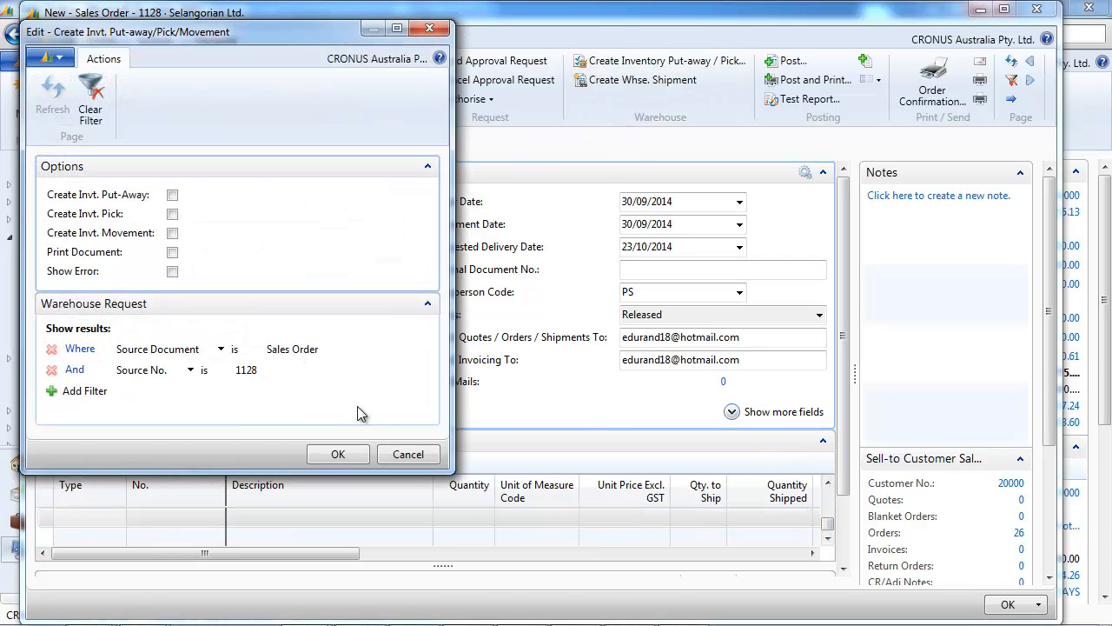
pyautogui.click(172, 215)
pyautogui.click(337, 452)
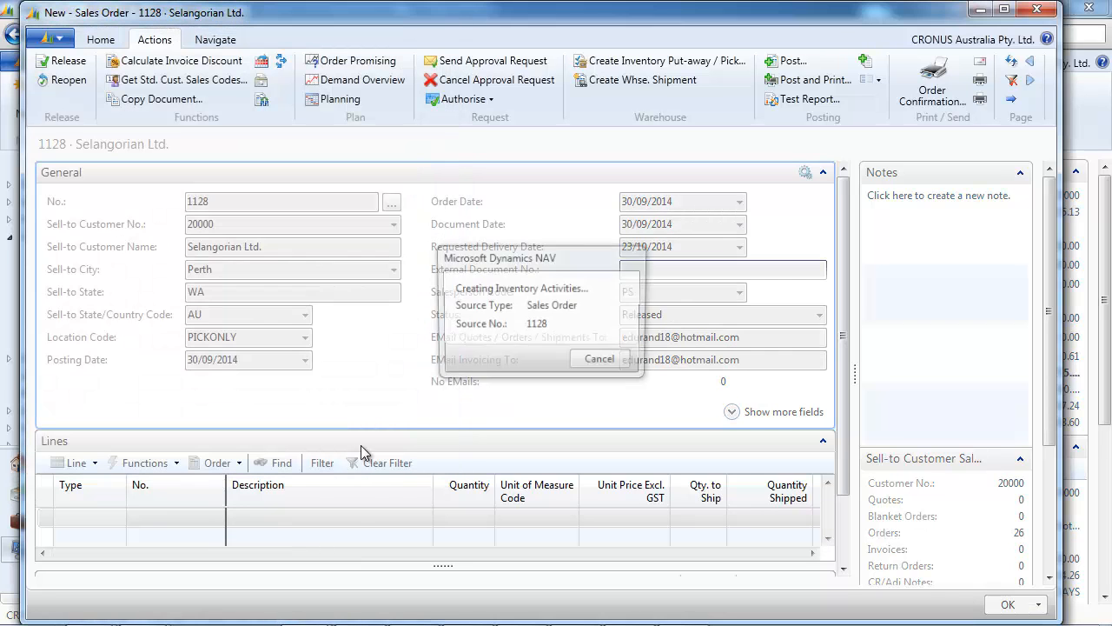
pyautogui.click(660, 344)
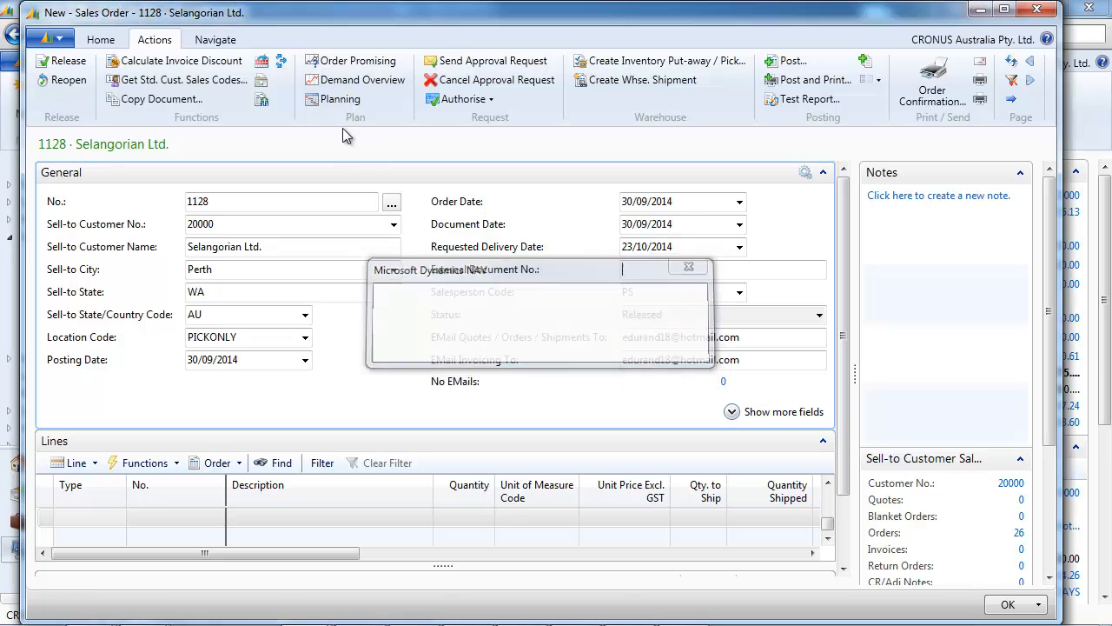
# - Open the card of the inventory pick linked to the PICKONLY sales order
pyautogui.click(215, 40)
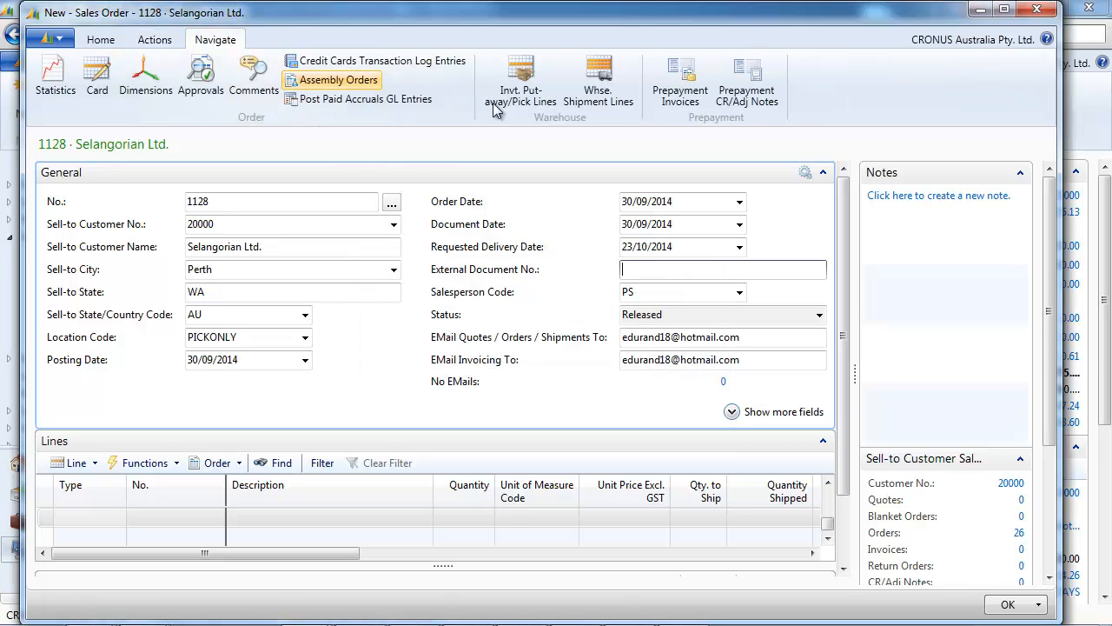
pyautogui.click(526, 95)
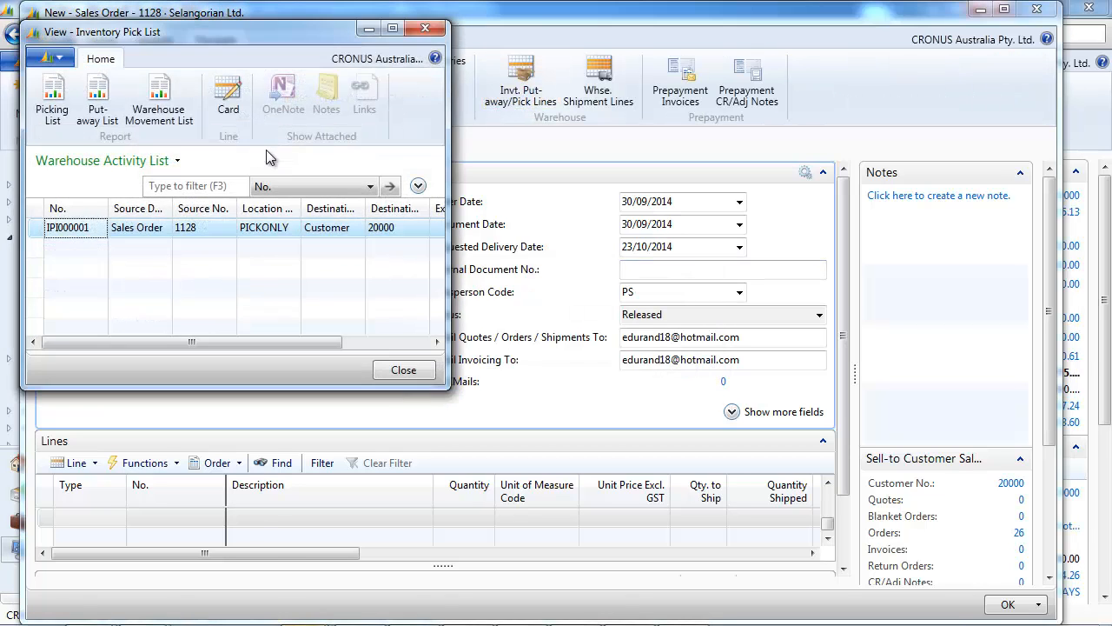
pyautogui.click(227, 107)
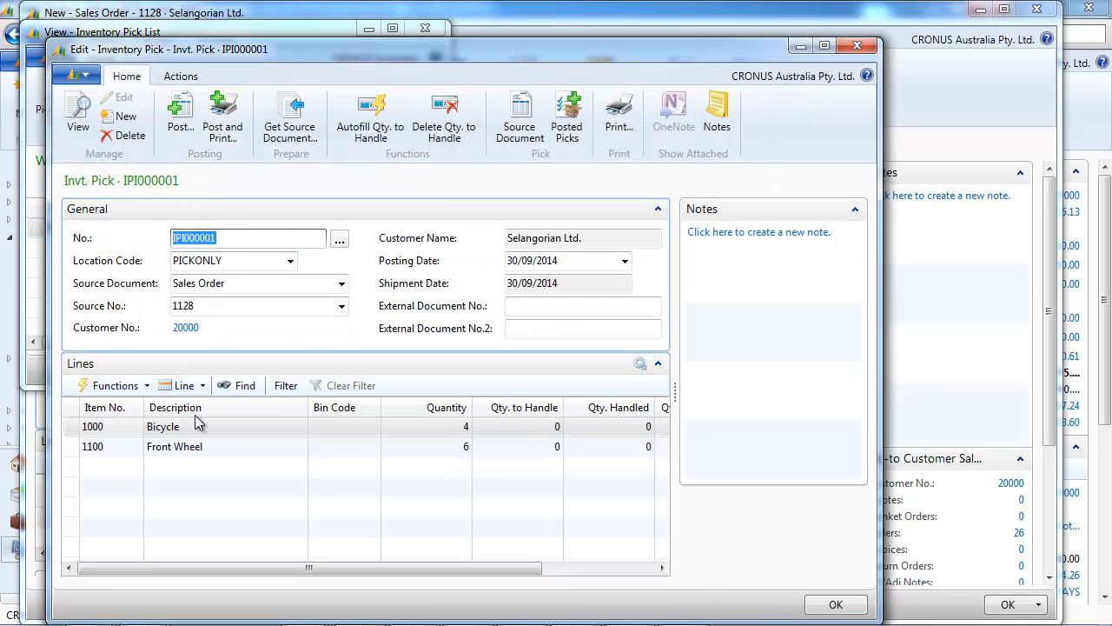
# - Autofill the quantities to handle on the inventory pick and post it with the Ship option
pyautogui.click(362, 130)
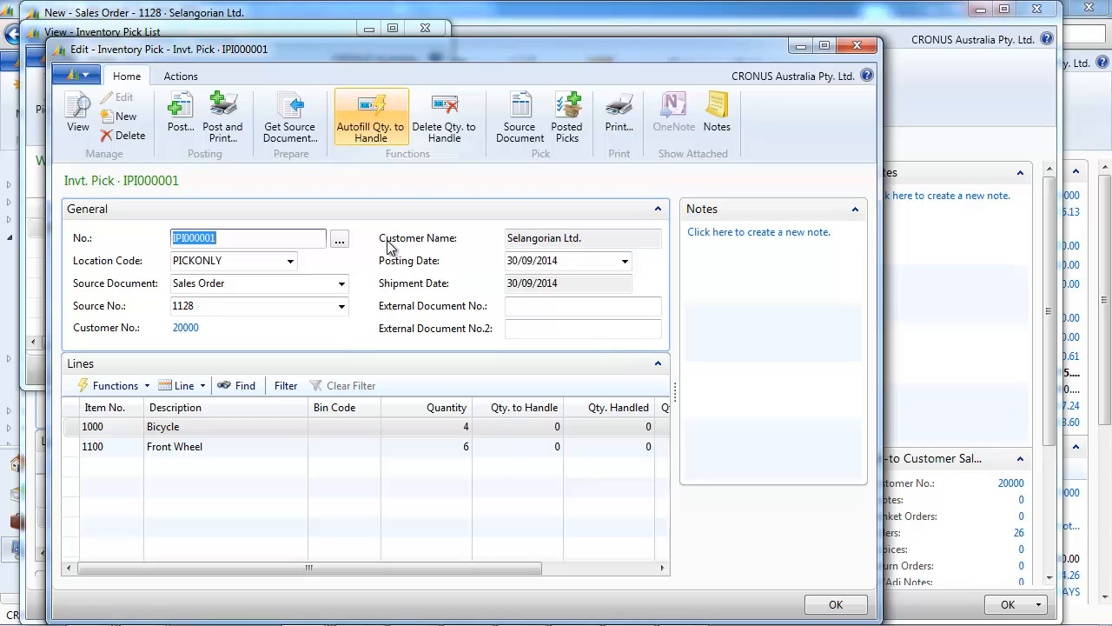
pyautogui.click(183, 126)
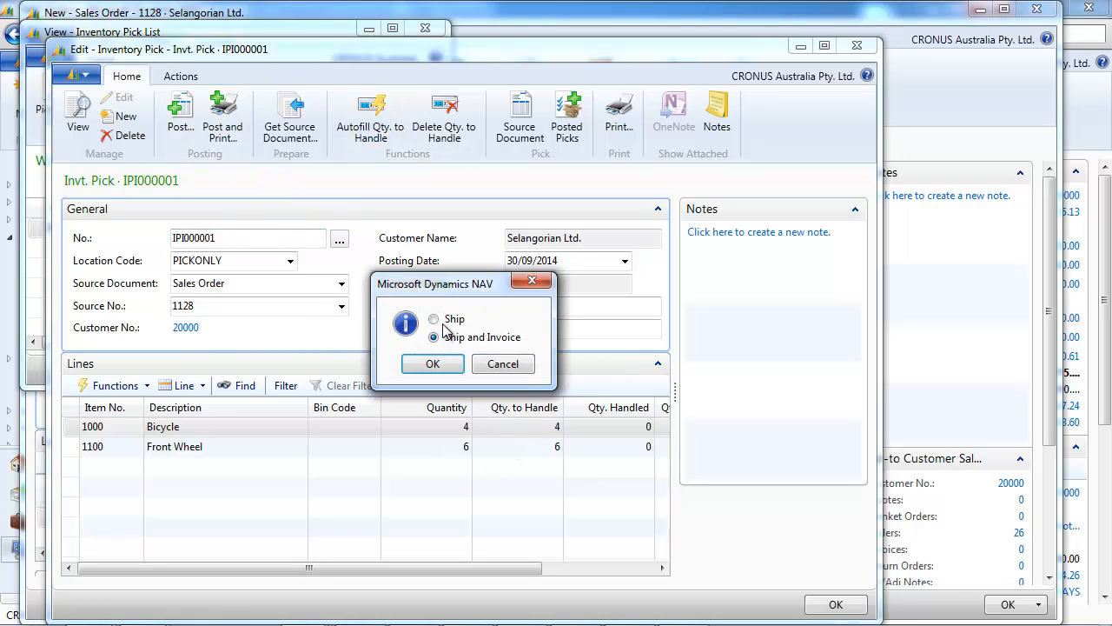
pyautogui.click(443, 321)
pyautogui.click(441, 369)
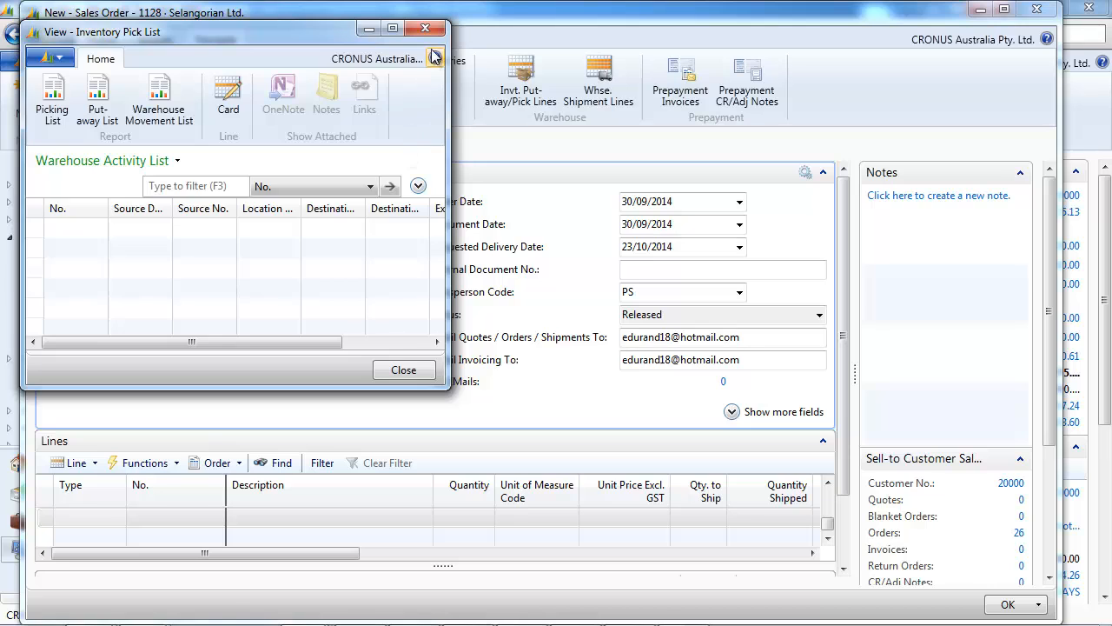
# - Close the inventory pick list, check the shipped quantities on the sales order lines and close the order
pyautogui.click(425, 27)
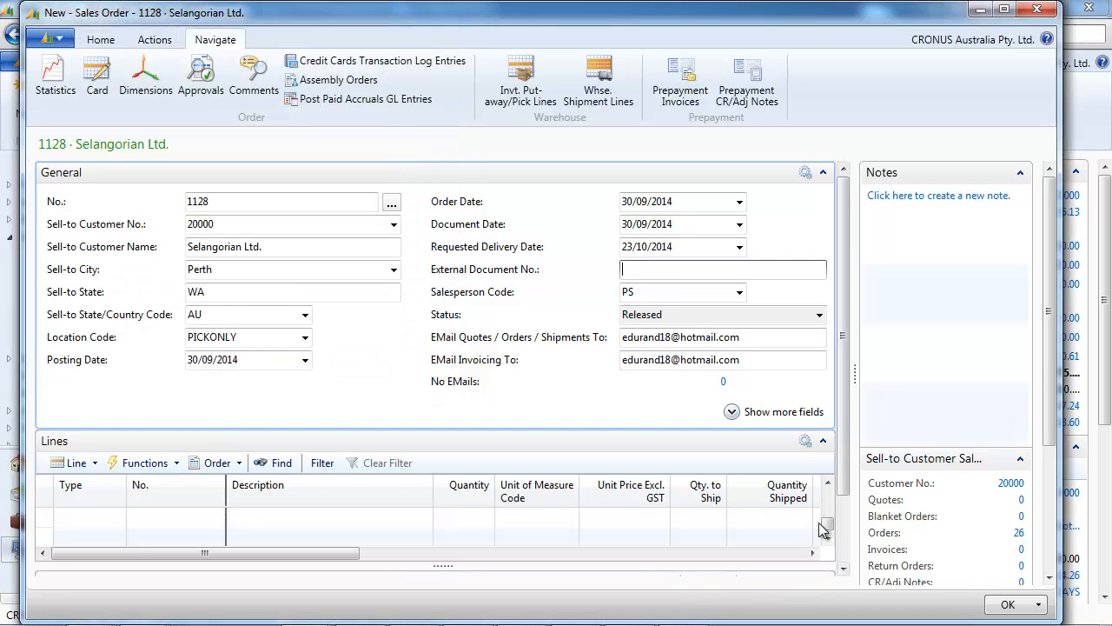
pyautogui.moveTo(828, 524); pyautogui.dragTo(836, 509)
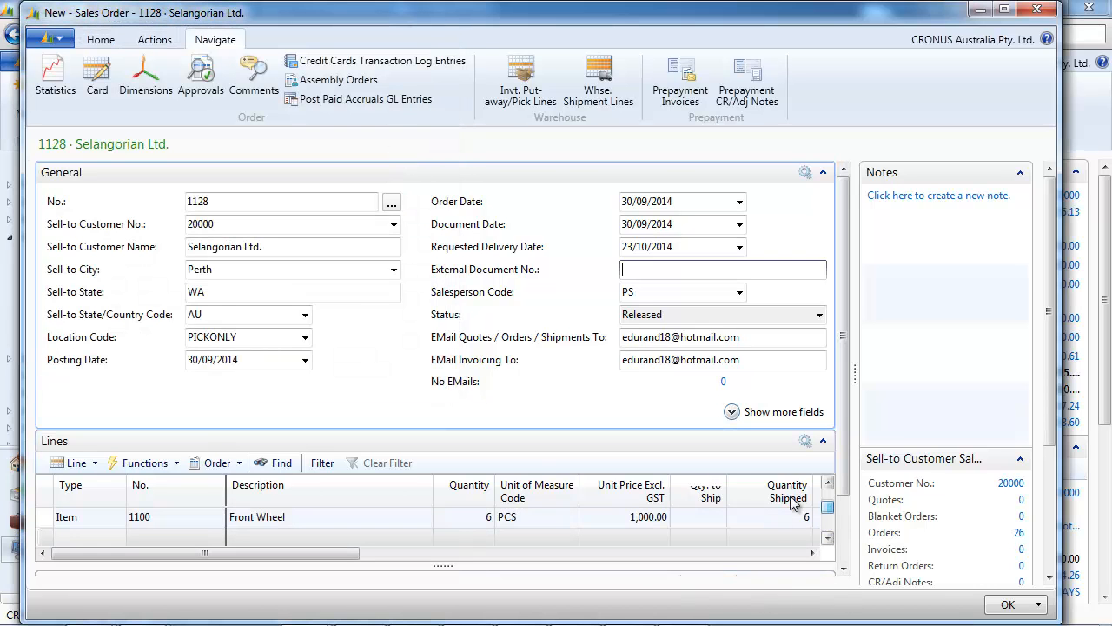
pyautogui.click(1037, 12)
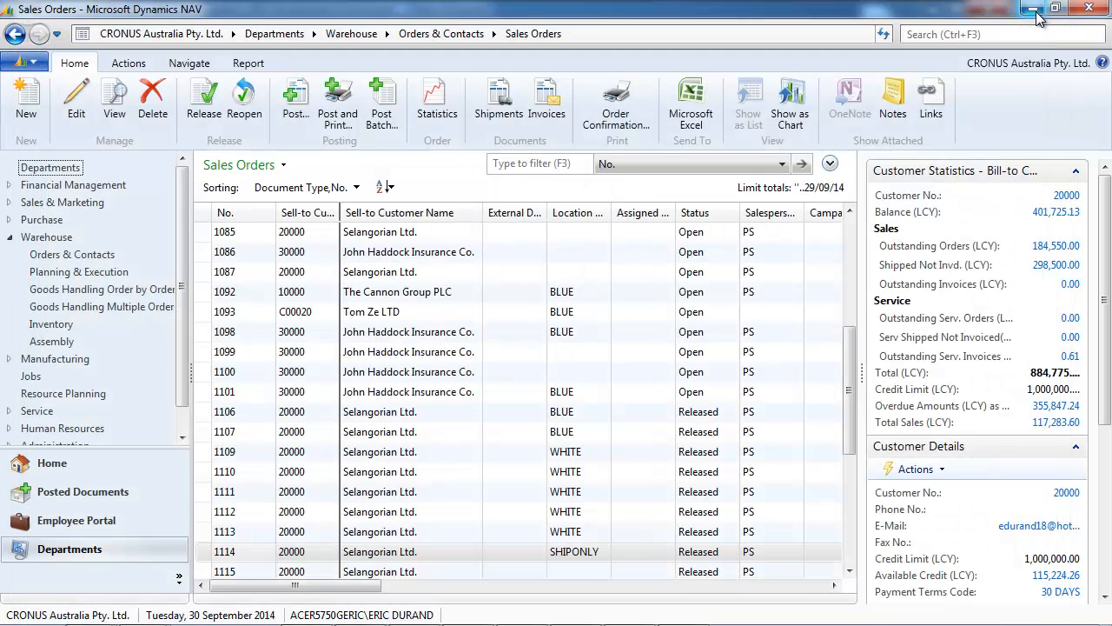
# - Create a new inventory pick from the warehouse's Goods Handling Order by Order area with location code PICKONLY
pyautogui.click(351, 34)
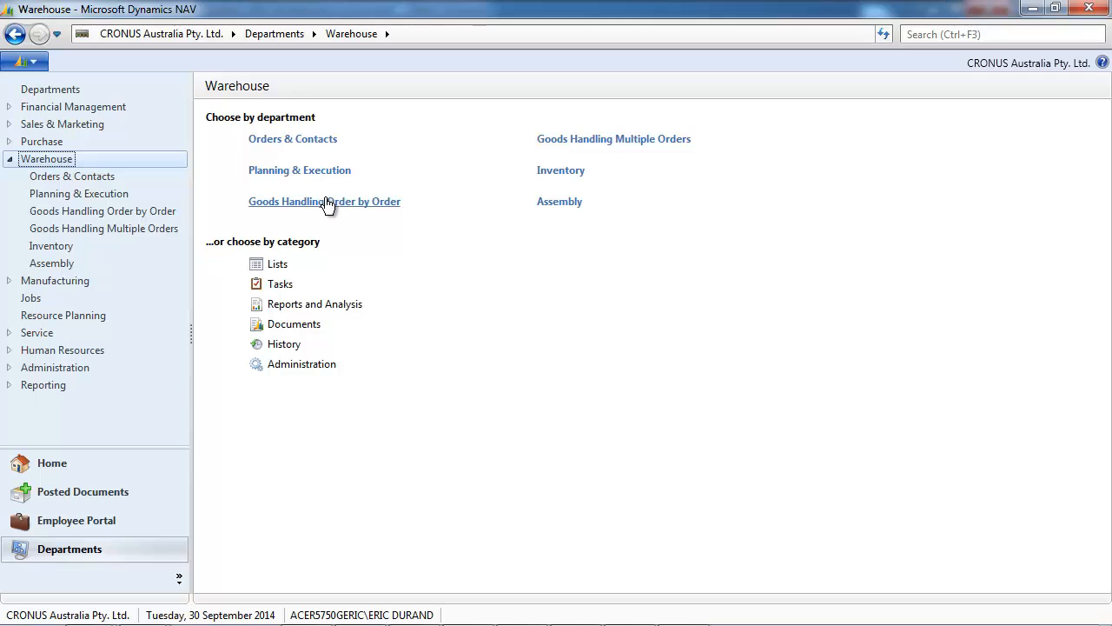
pyautogui.click(326, 201)
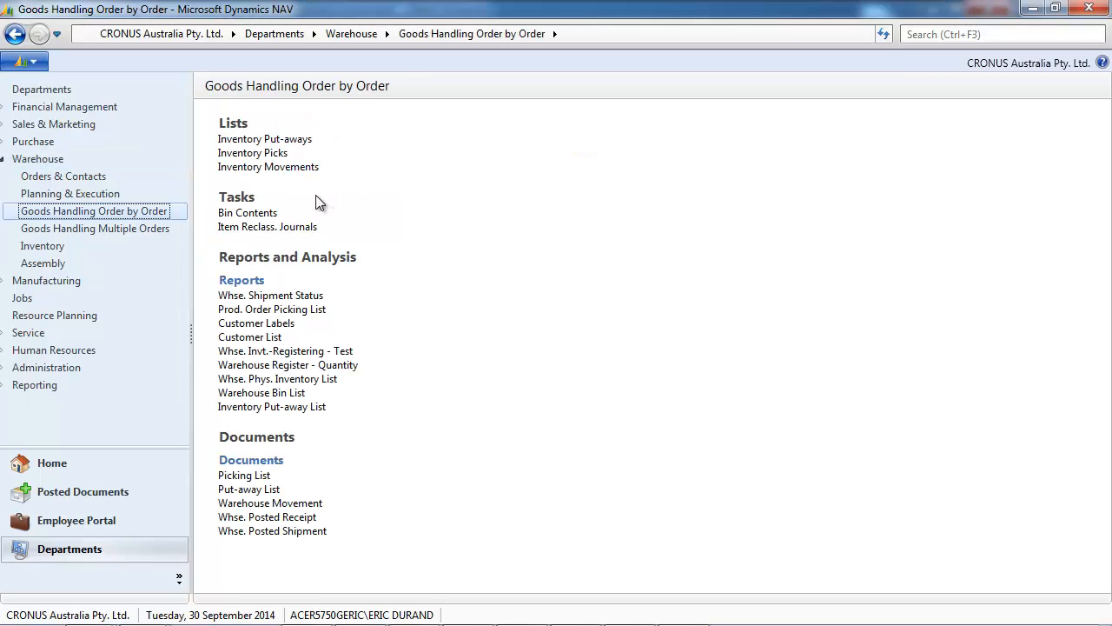
pyautogui.click(286, 156)
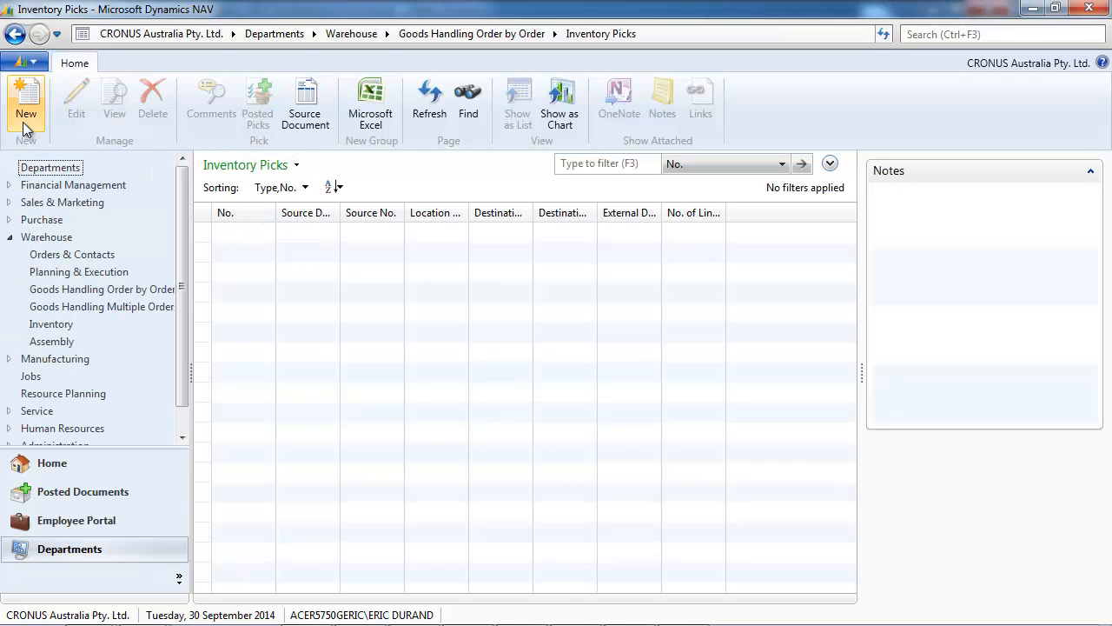
pyautogui.click(25, 126)
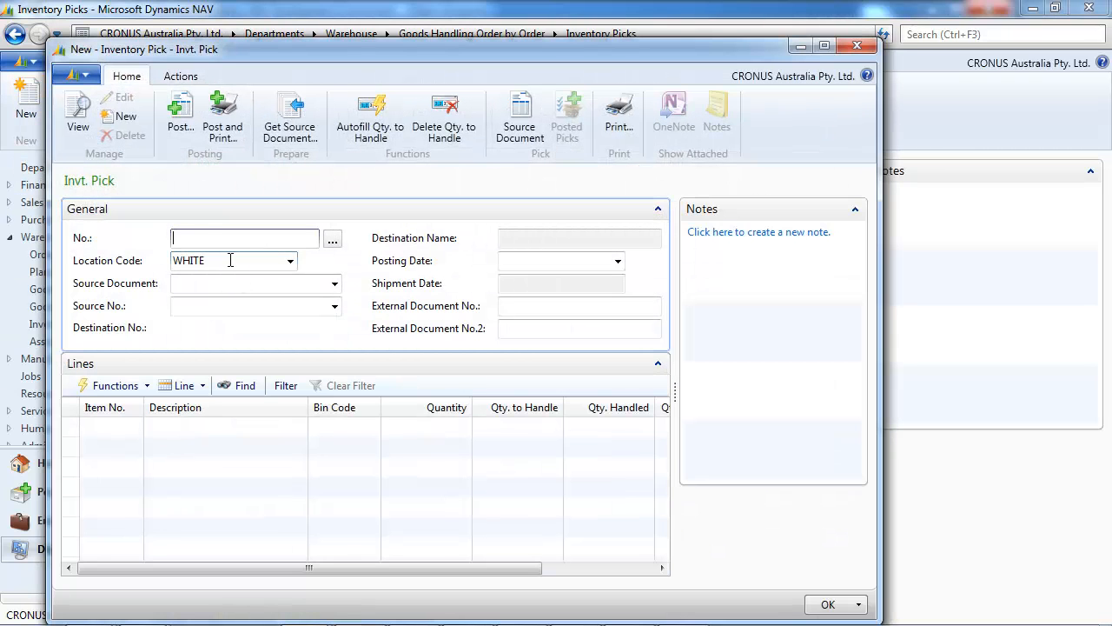
pyautogui.click(290, 261)
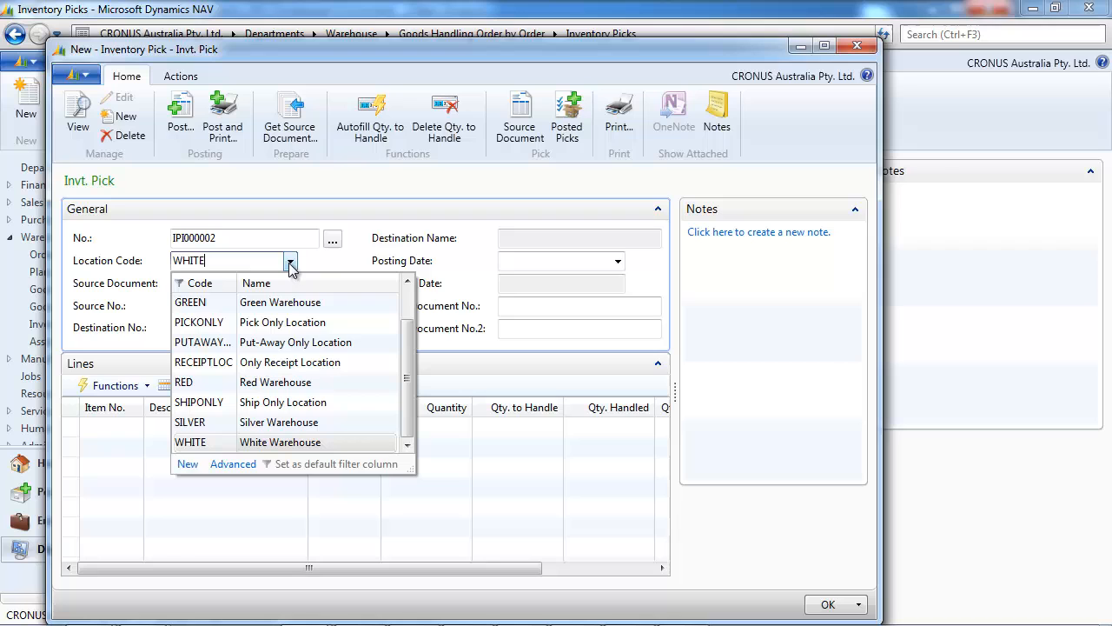
pyautogui.click(250, 322)
pyautogui.click(218, 282)
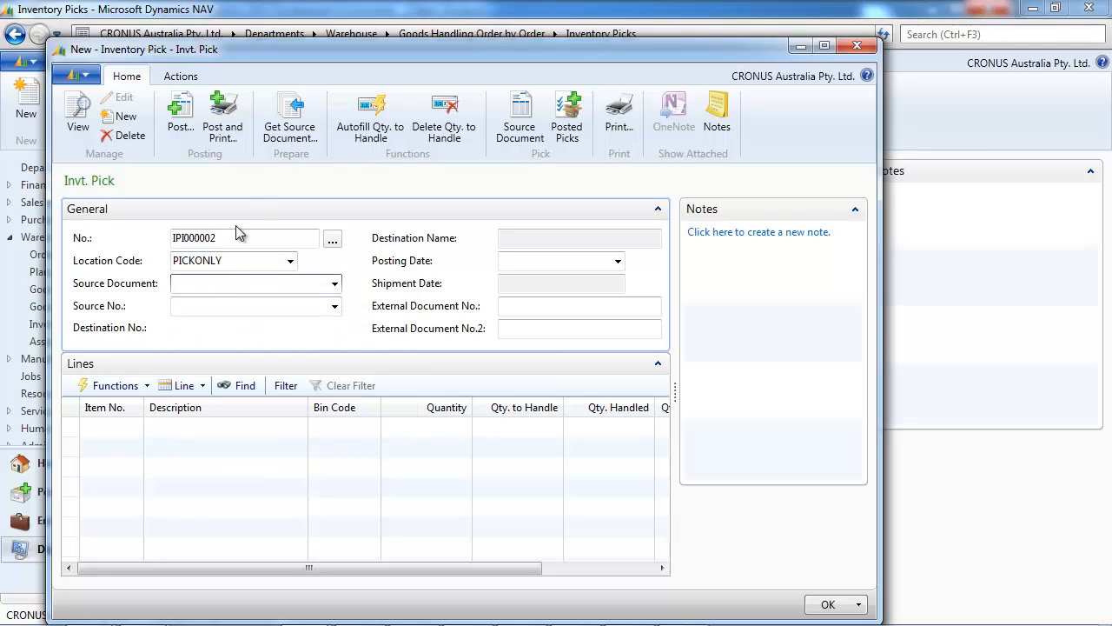
# - Get the third listed sales order as the source document of the new PICKONLY inventory pick
pyautogui.click(288, 122)
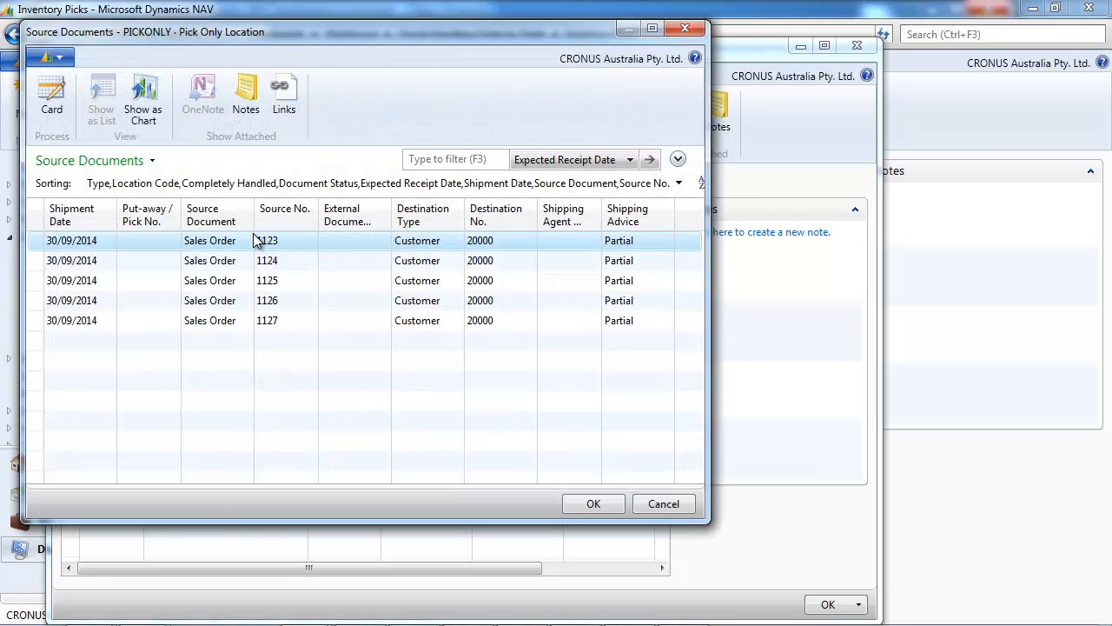
pyautogui.click(132, 282)
pyautogui.click(594, 504)
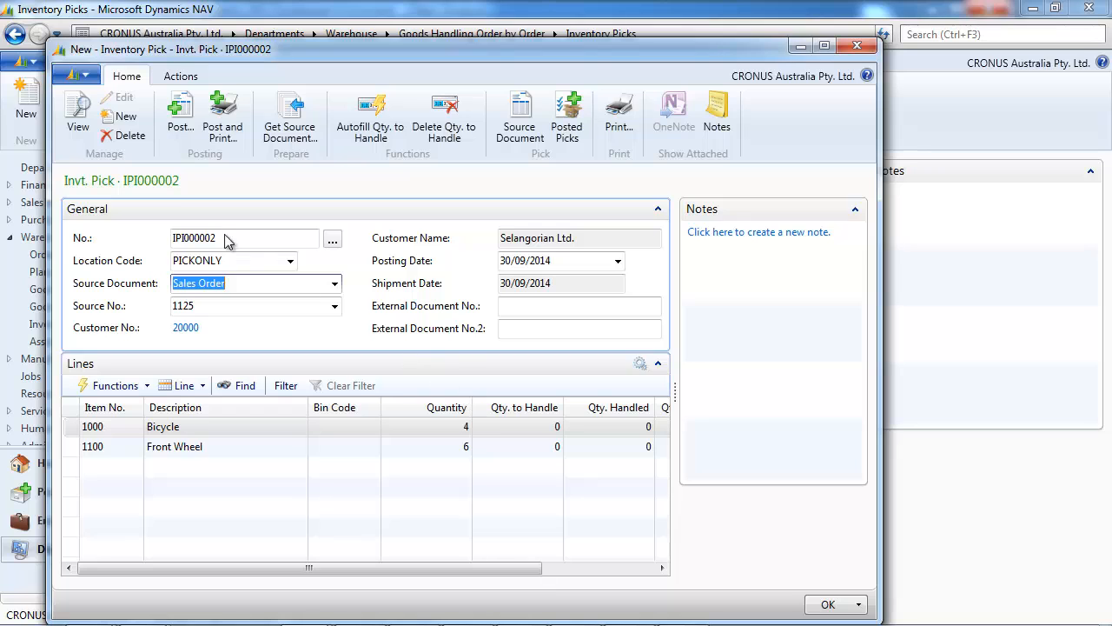
# - Autofill the quantities to handle on the new PICKONLY pick and post it with the Ship and Invoice option
pyautogui.click(367, 130)
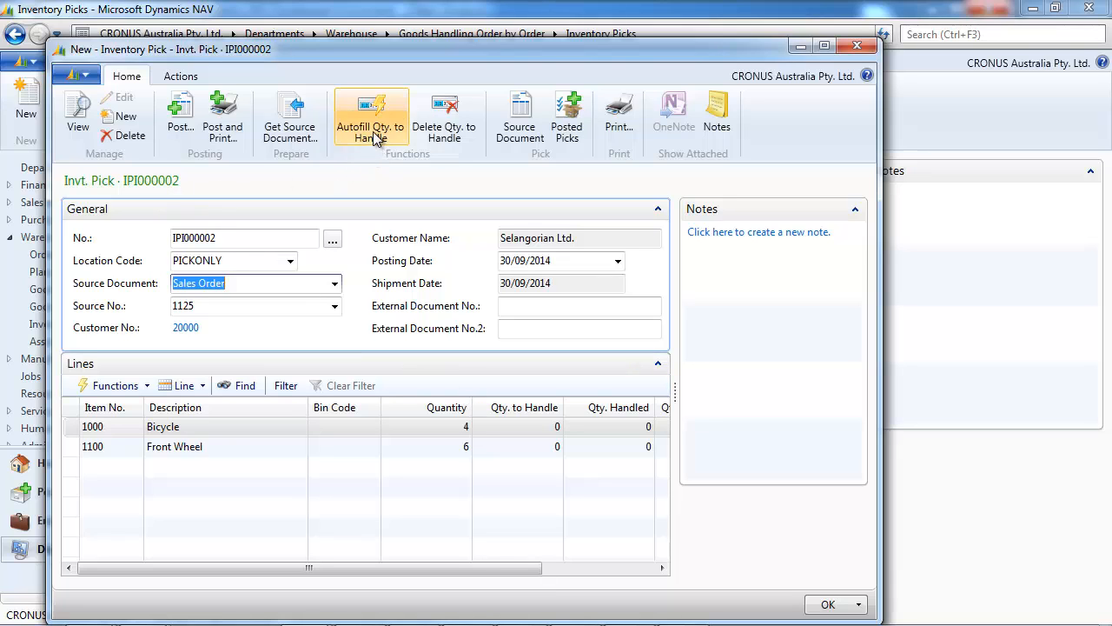
pyautogui.click(178, 126)
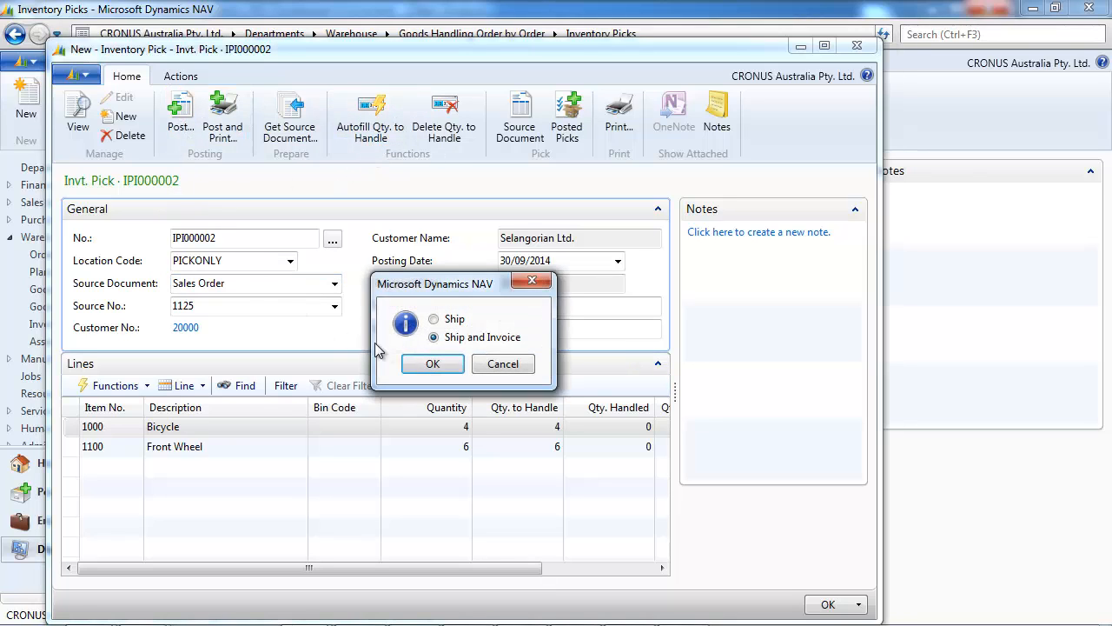
pyautogui.click(432, 364)
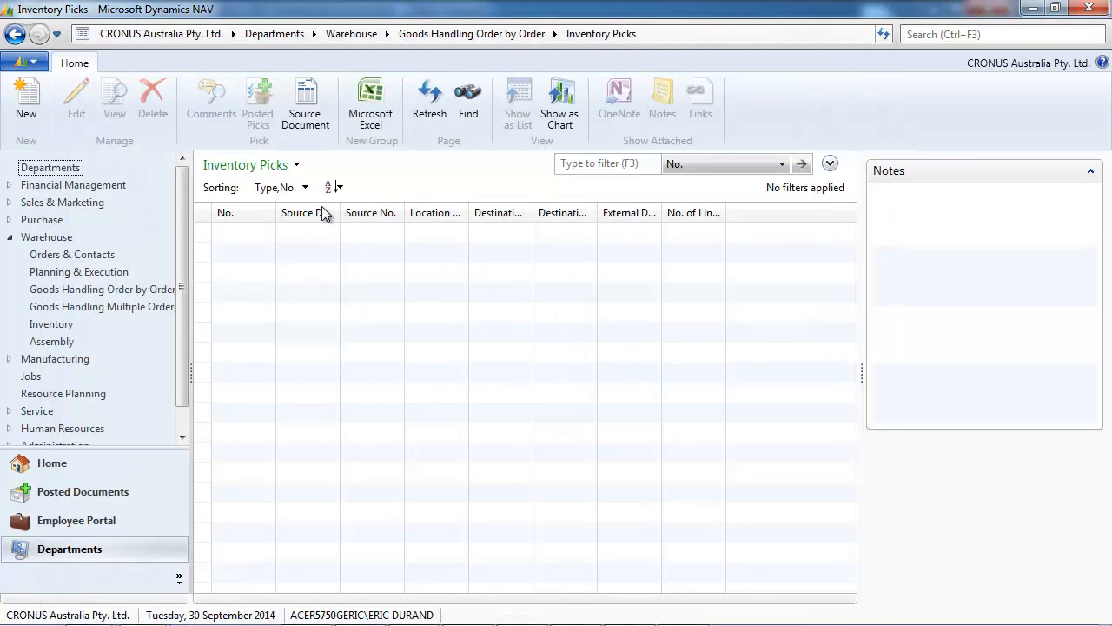
# - Create another inventory pick for location PICKONLY and get the second listed sales order as its source document
pyautogui.click(26, 100)
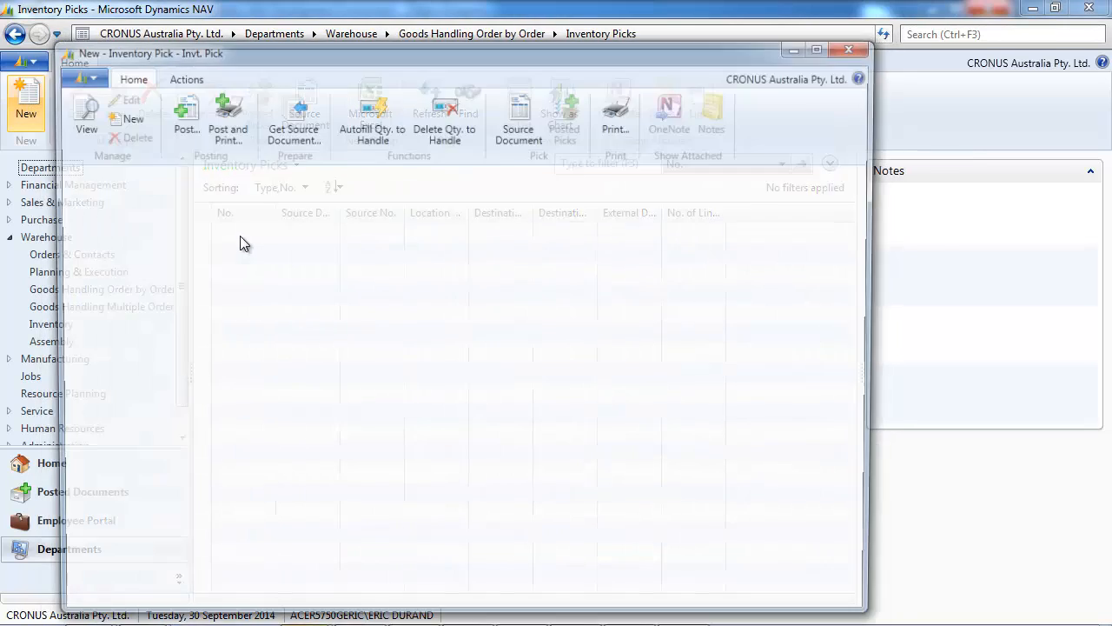
pyautogui.click(290, 261)
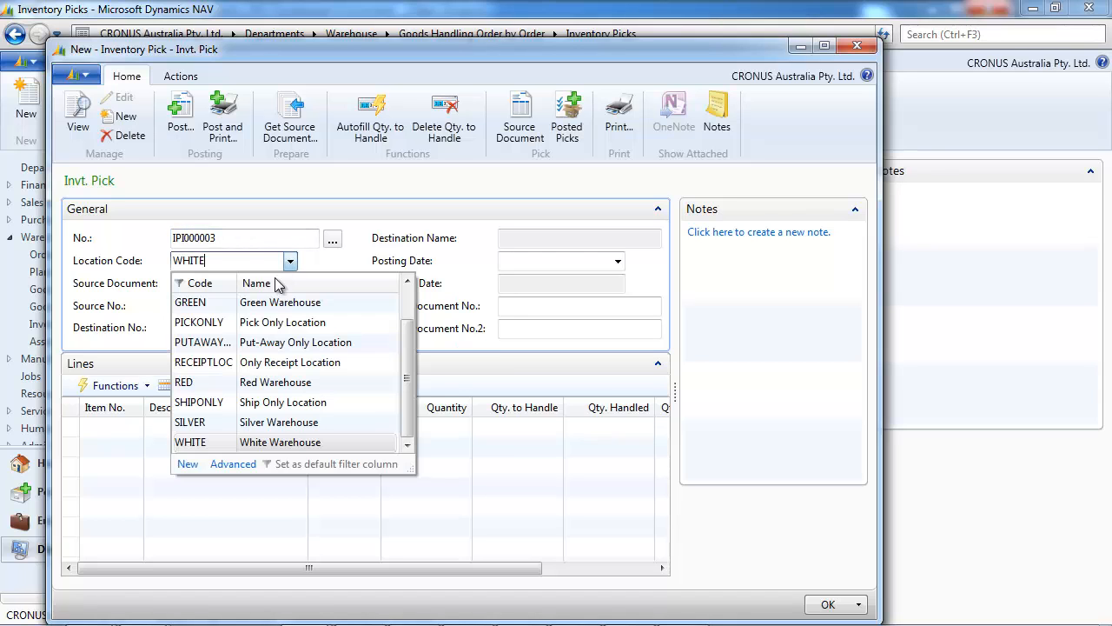
pyautogui.click(248, 321)
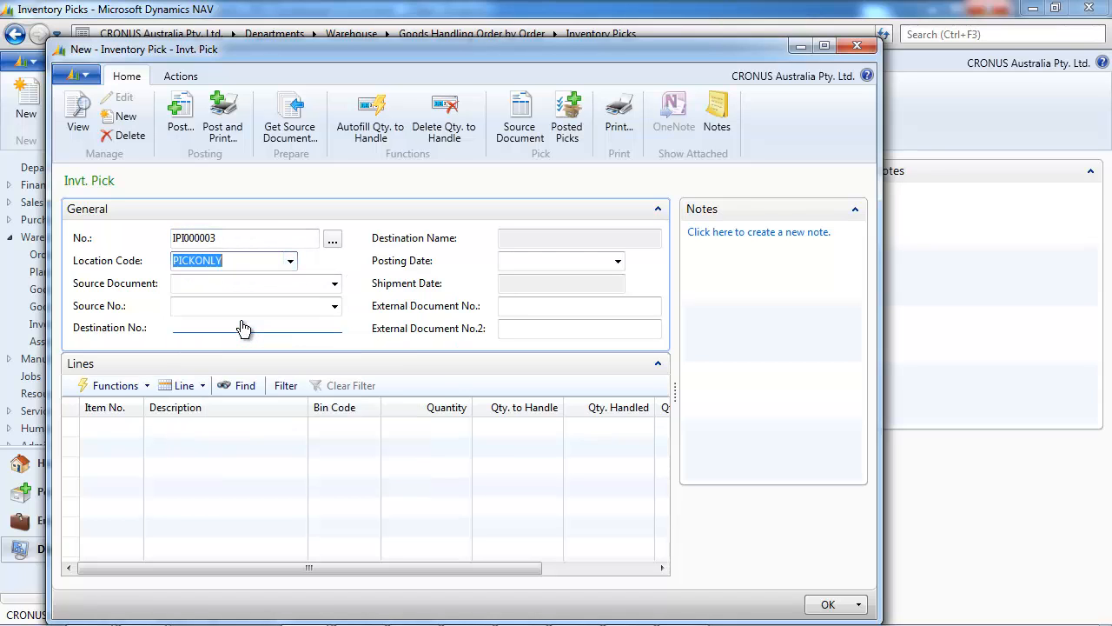
pyautogui.click(291, 117)
pyautogui.click(280, 260)
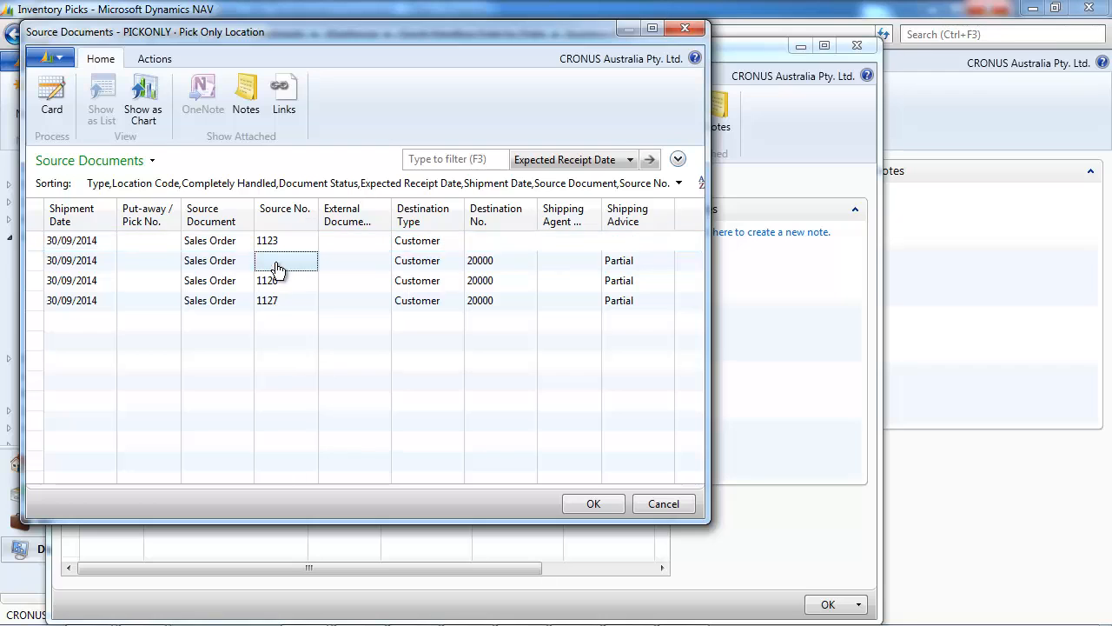
pyautogui.click(582, 504)
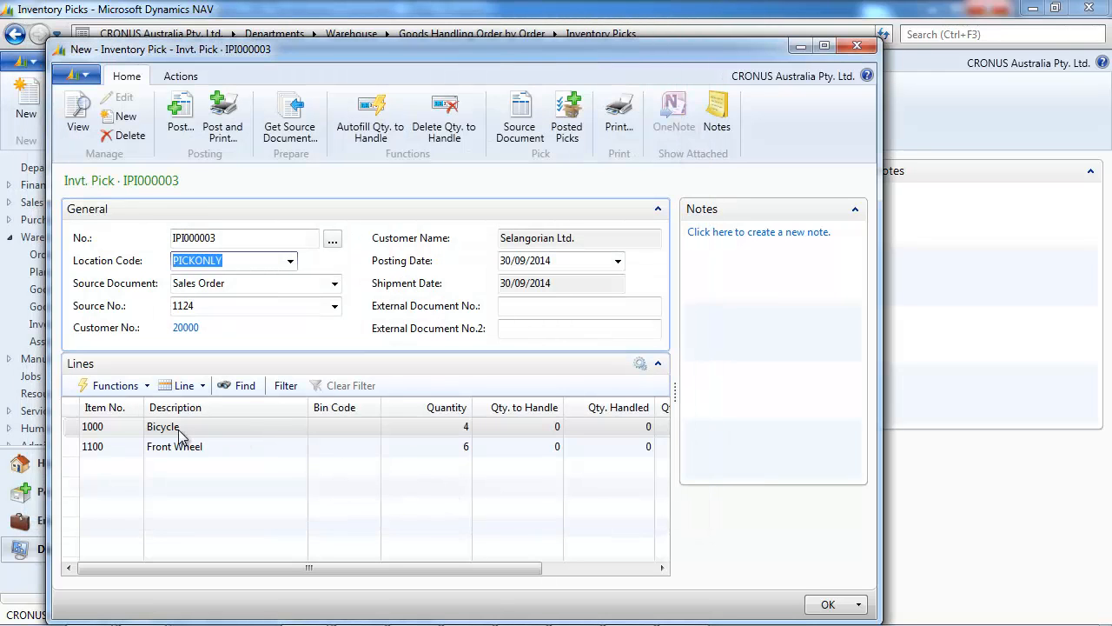
# - Review the functions and available columns for the inventory pick lines, leaving the column customisation without saving
pyautogui.click(144, 387)
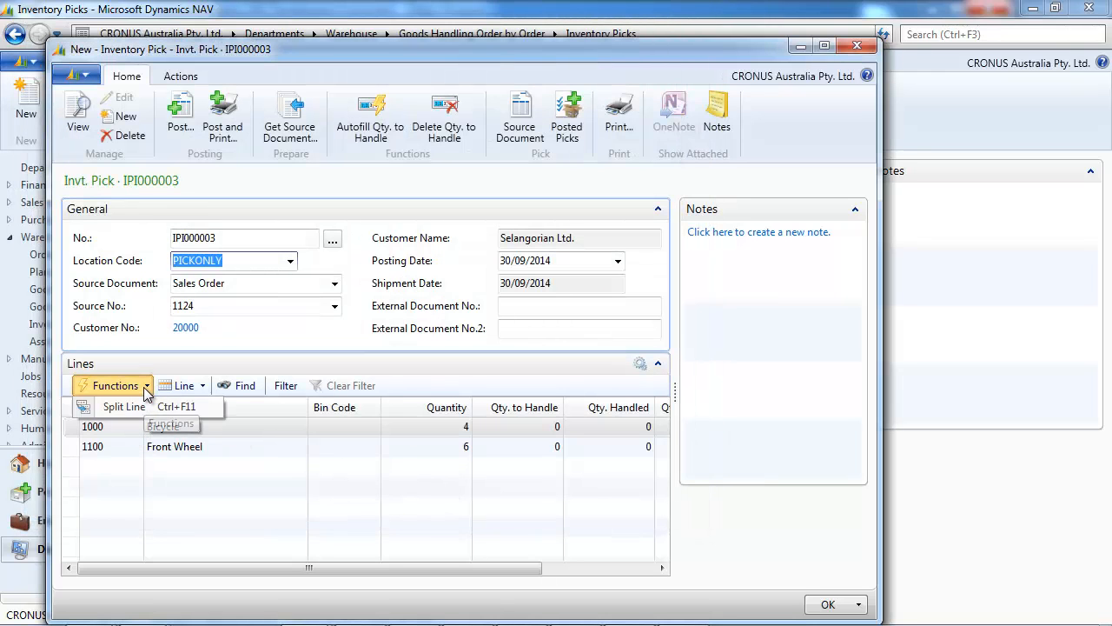
pyautogui.rightClick(453, 404)
pyautogui.click(504, 443)
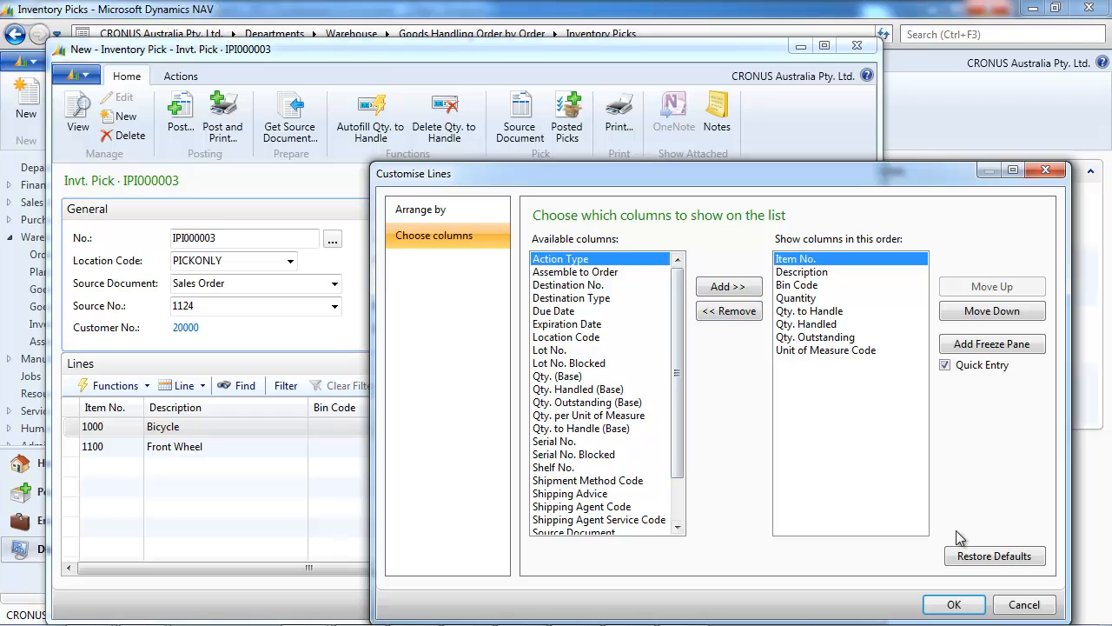
pyautogui.click(1026, 606)
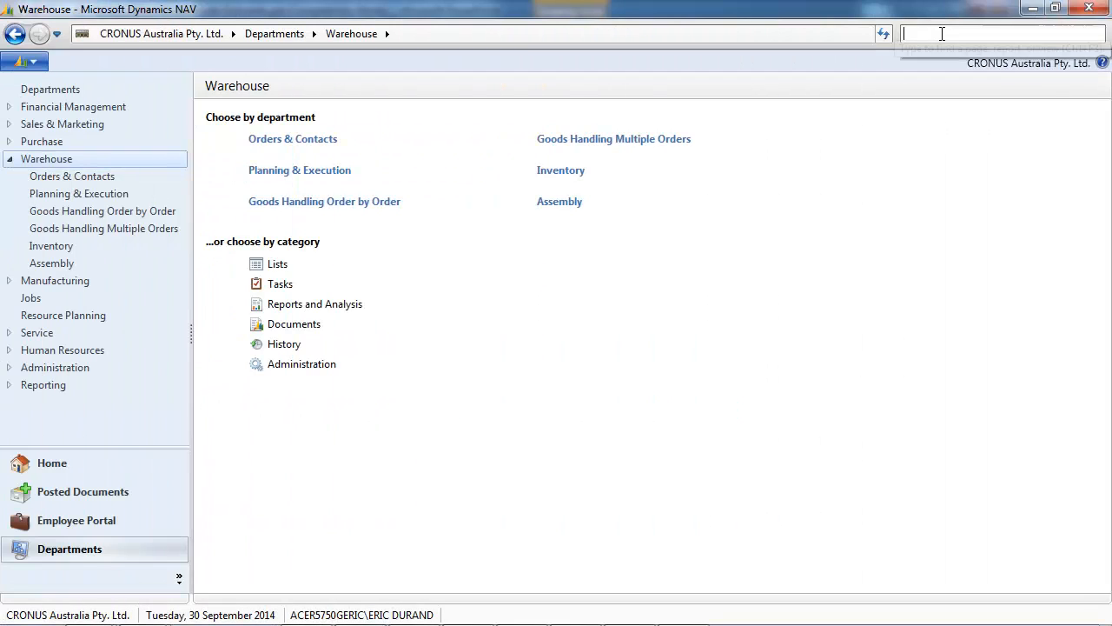
# - Search for "warehouse empl", review the locations assigned on the Warehouse Employees page and close it
pyautogui.write('warehouse empl')
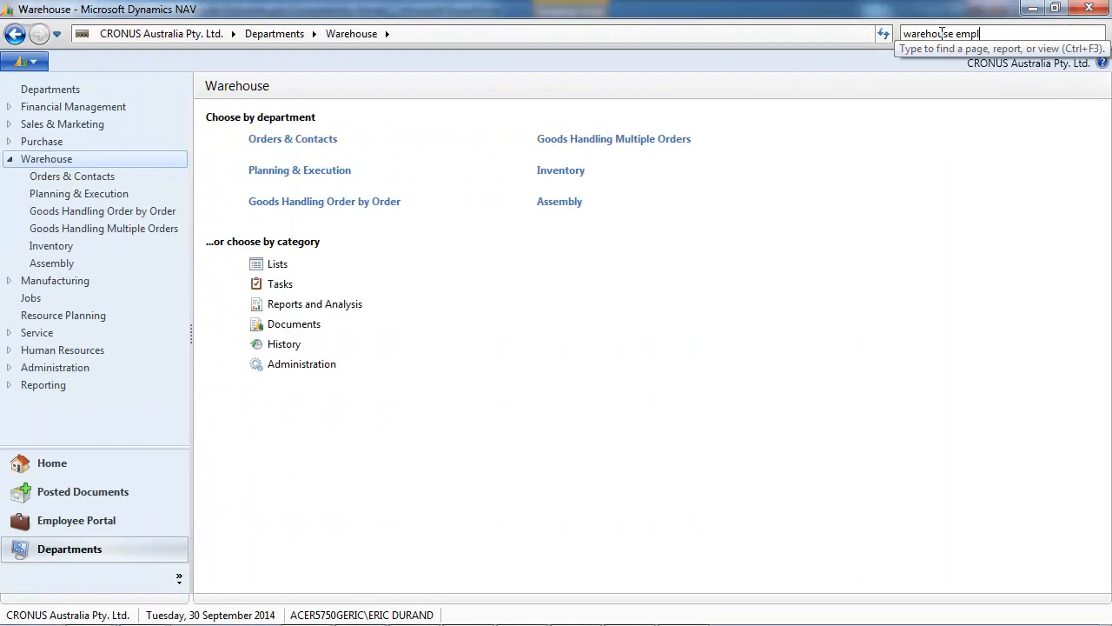
pyautogui.click(787, 57)
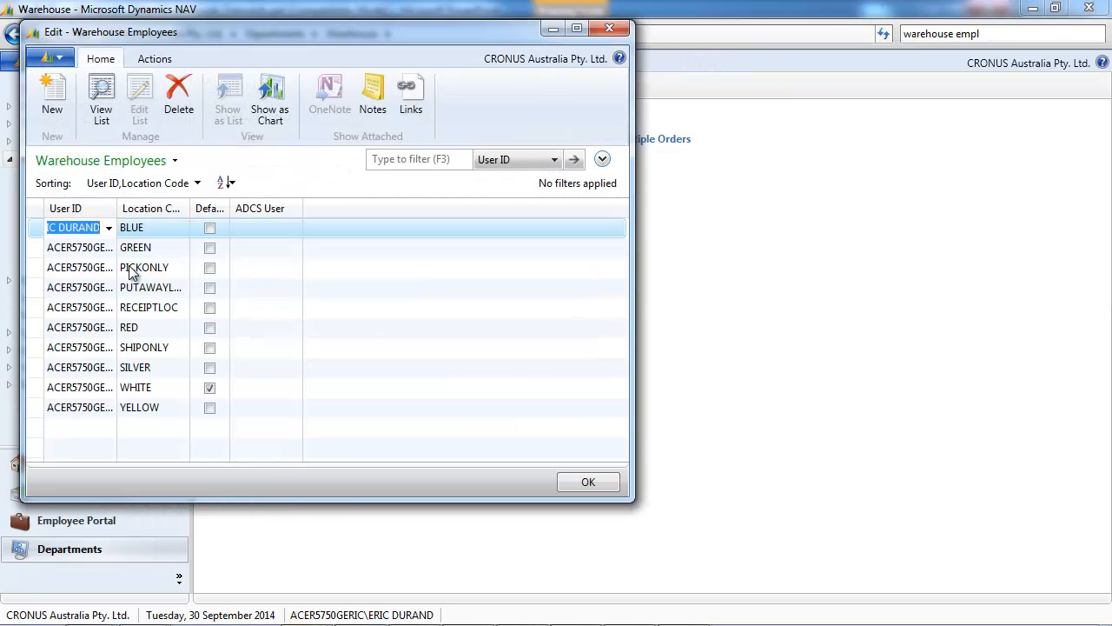
pyautogui.click(608, 28)
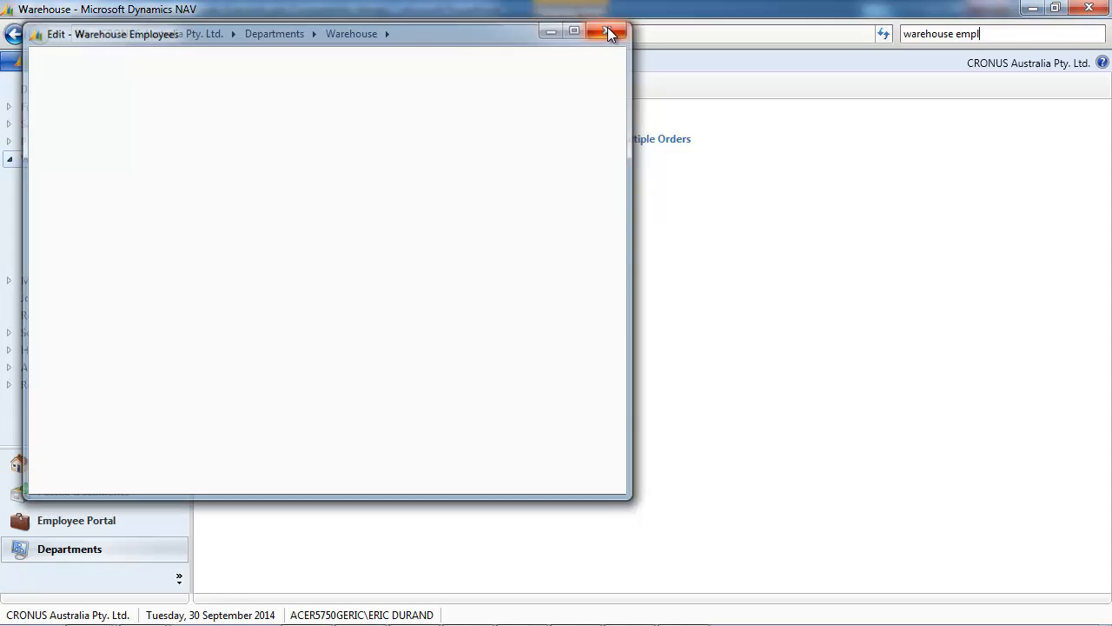
# - Open the third listed warehouse shipment under Planning & Execution, preview its Whse. - Shipment report, and close the preview and the shipment
pyautogui.click(314, 169)
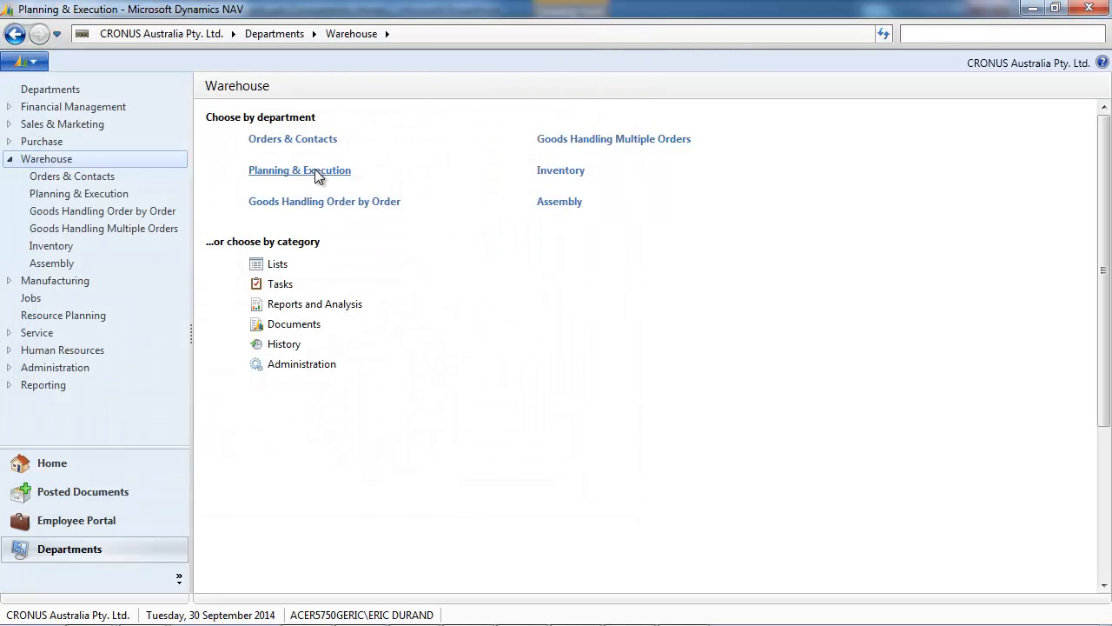
pyautogui.click(294, 197)
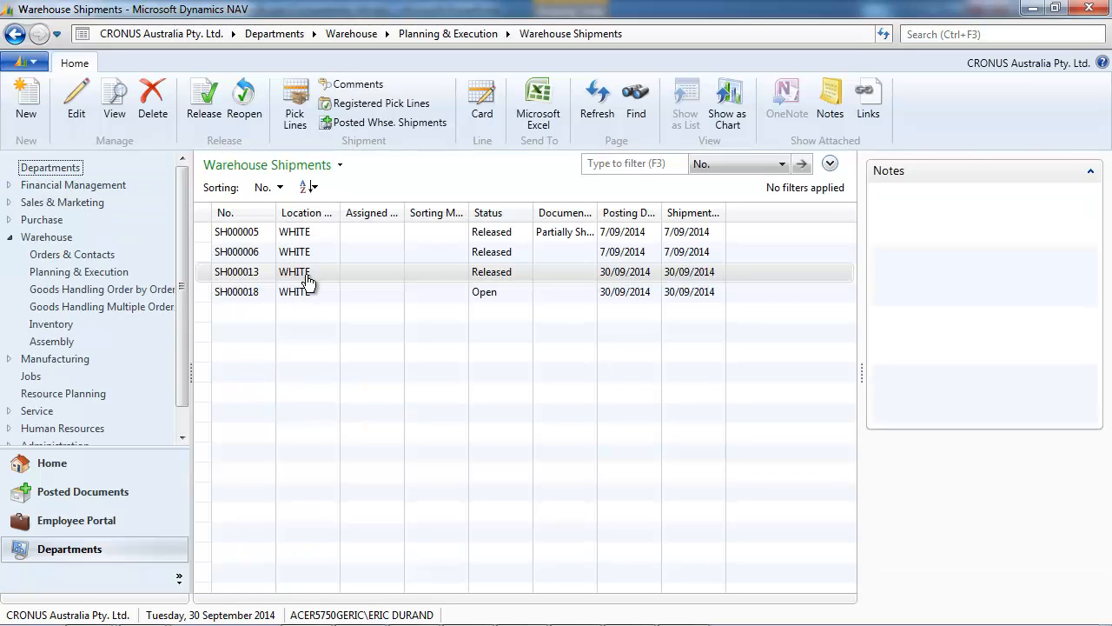
pyautogui.click(308, 276)
pyautogui.doubleClick(310, 278)
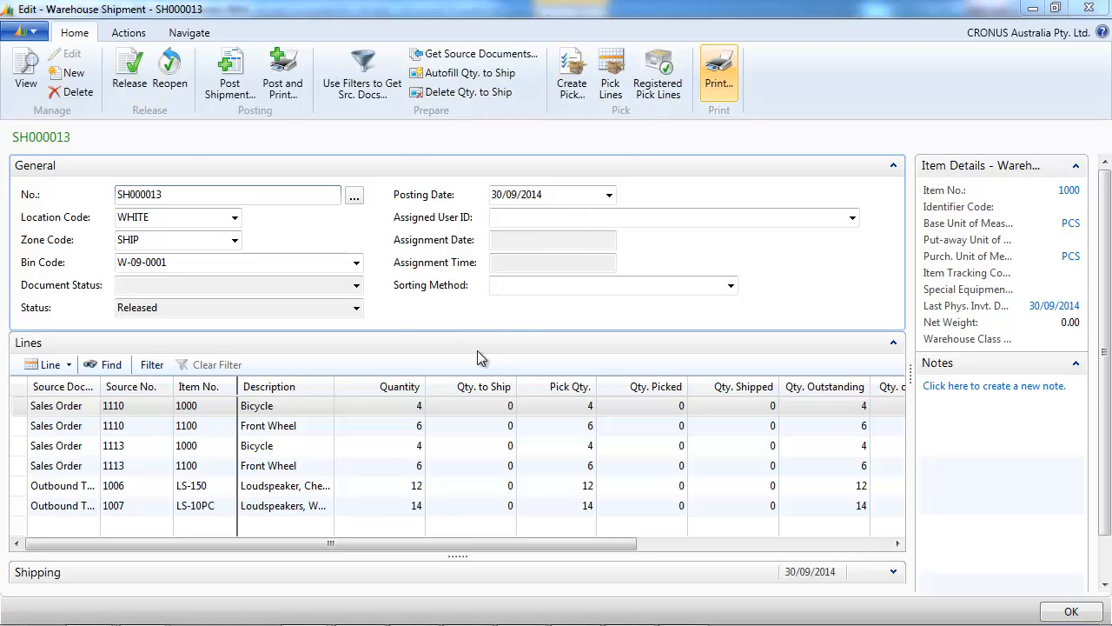
pyautogui.click(283, 296)
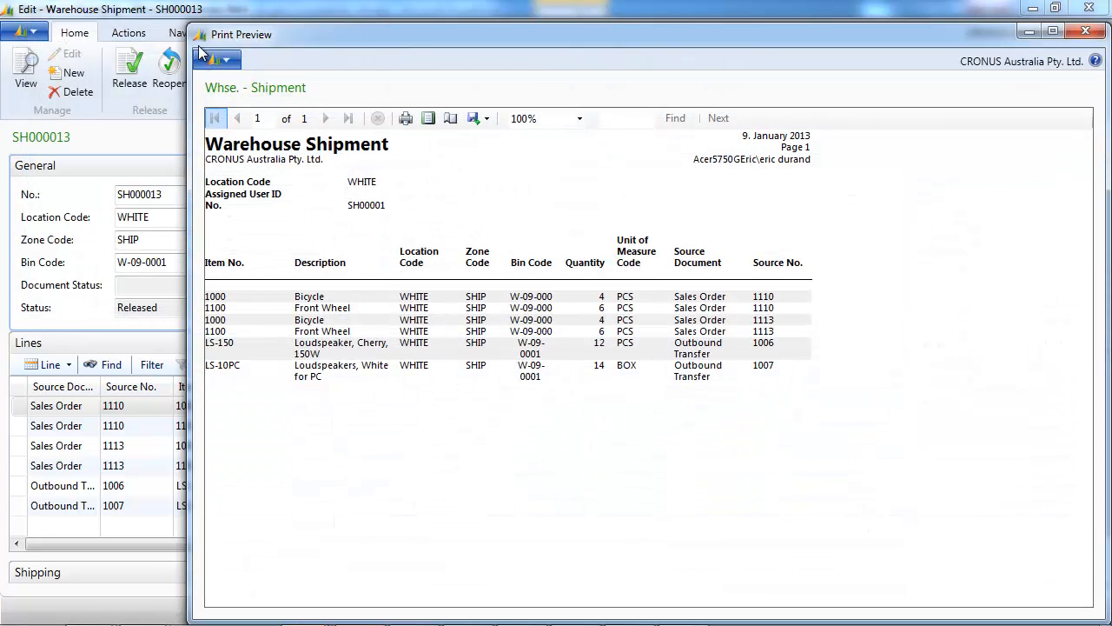
pyautogui.click(198, 36)
pyautogui.click(198, 36)
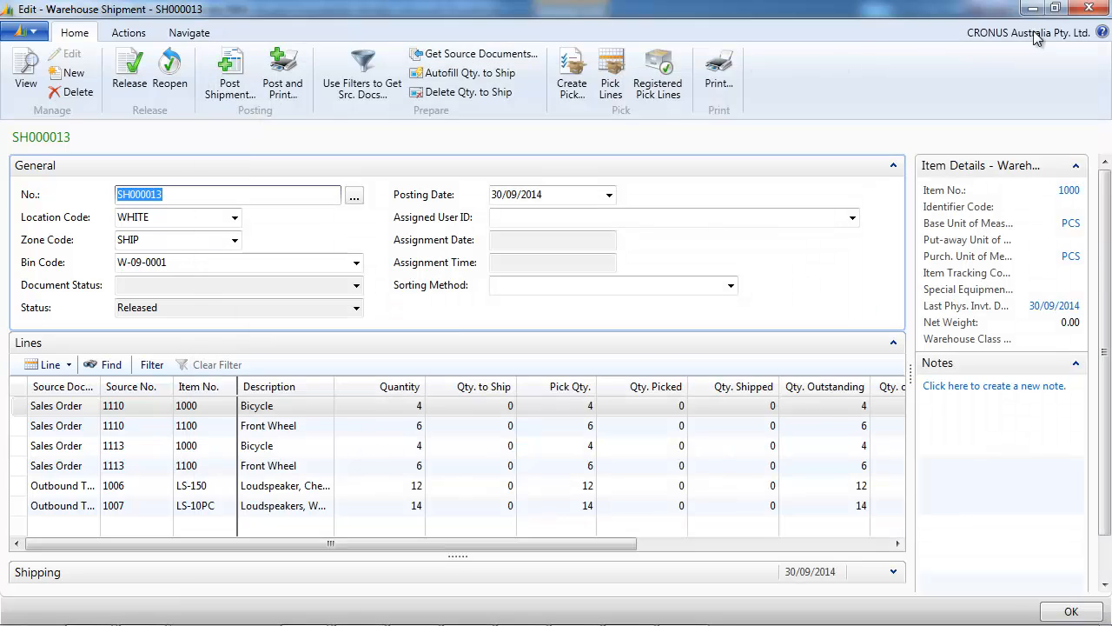
pyautogui.click(1086, 9)
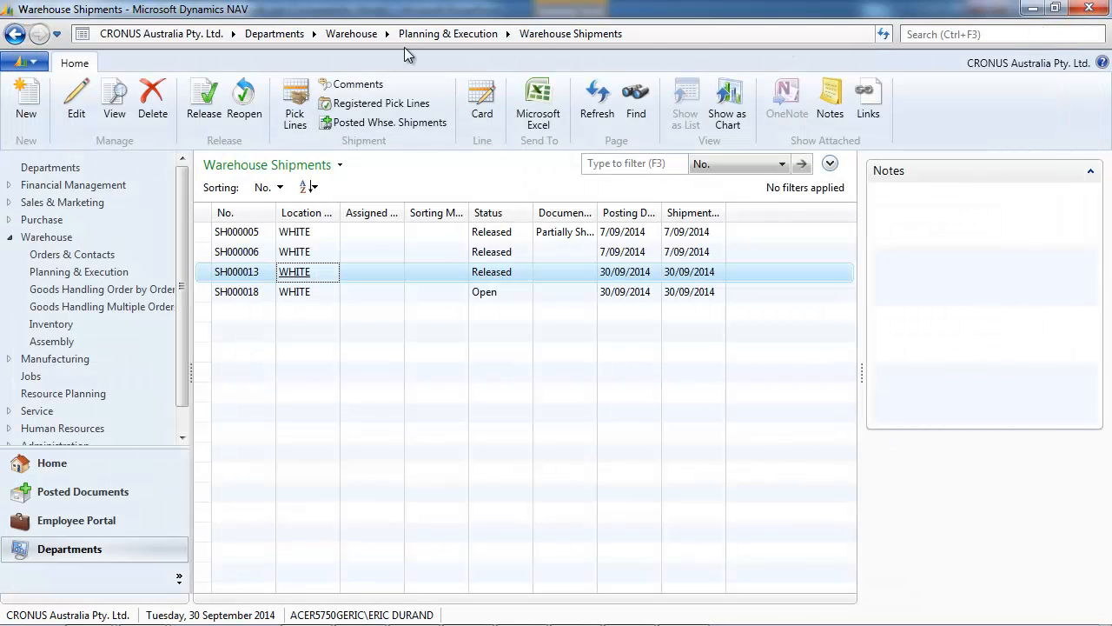
# - Open the third listed WHITE pick under Goods Handling Multiple Orders, preview its Picking List, and close the preview and the pick
pyautogui.click(364, 39)
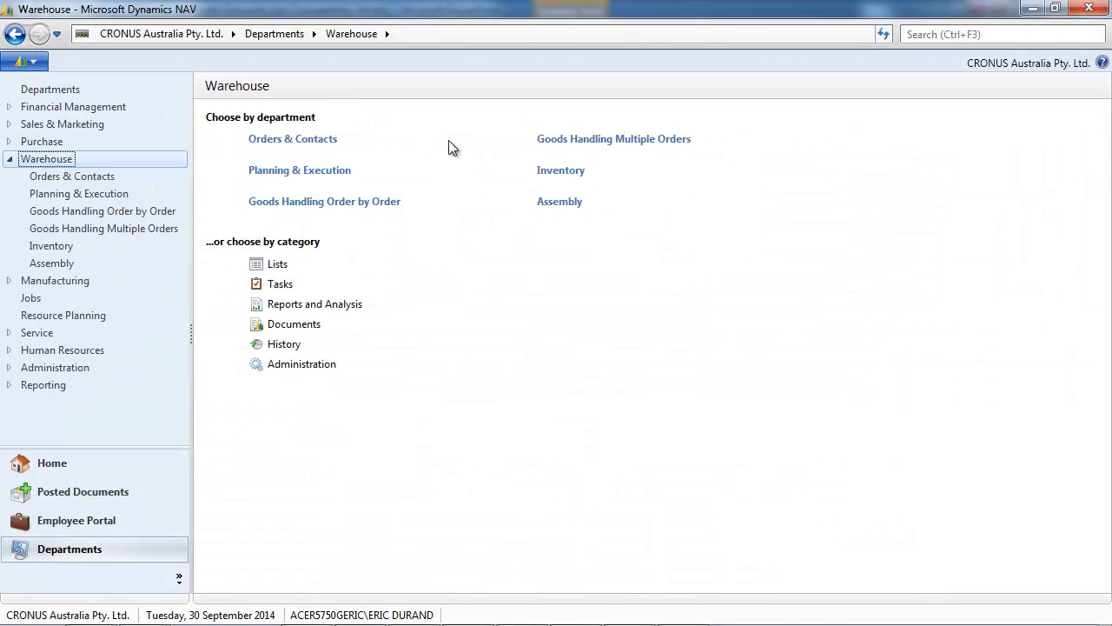
pyautogui.click(586, 140)
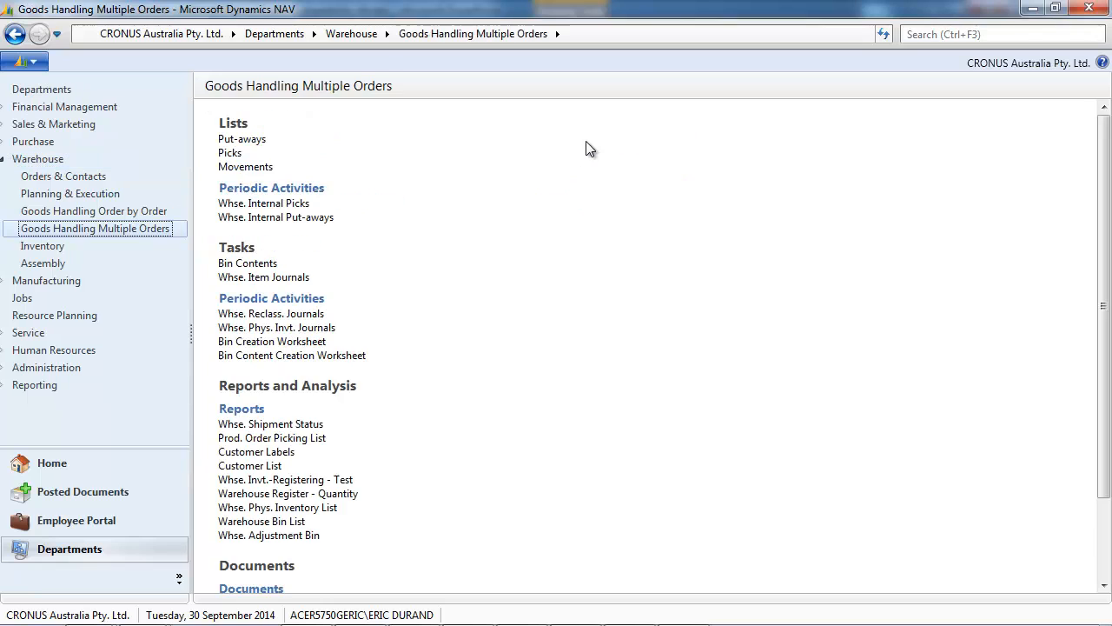
pyautogui.click(231, 155)
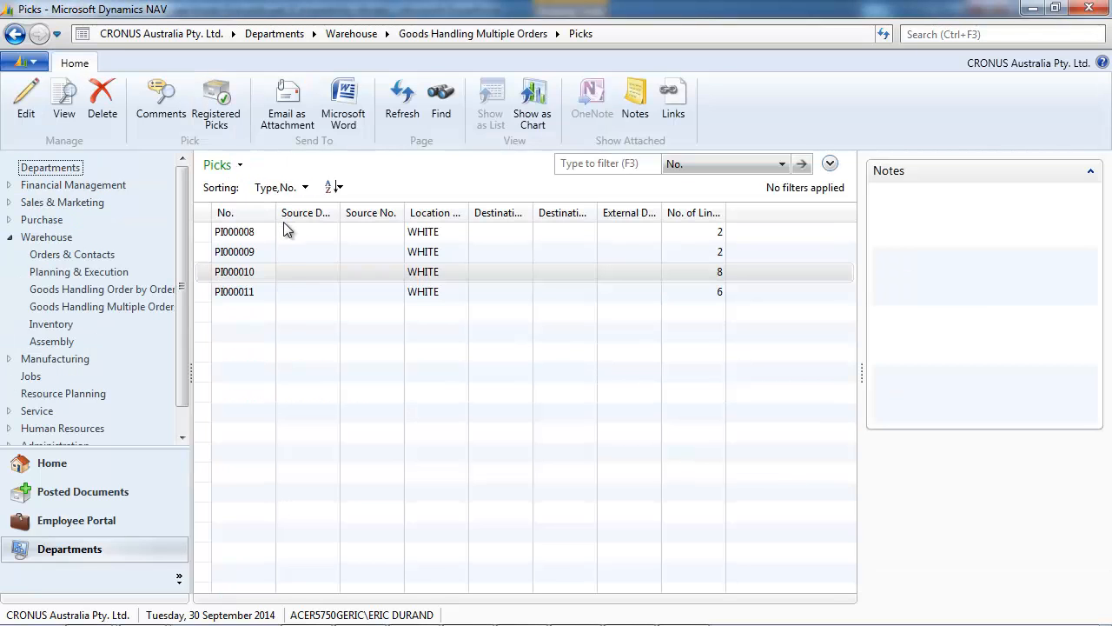
pyautogui.click(263, 273)
pyautogui.doubleClick(264, 273)
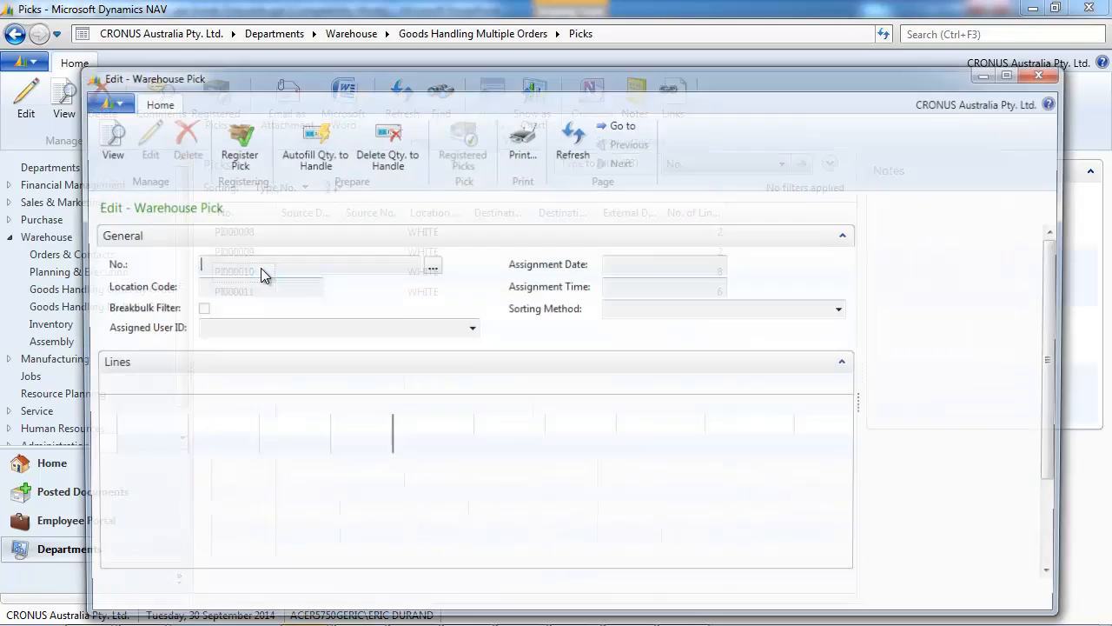
pyautogui.click(521, 143)
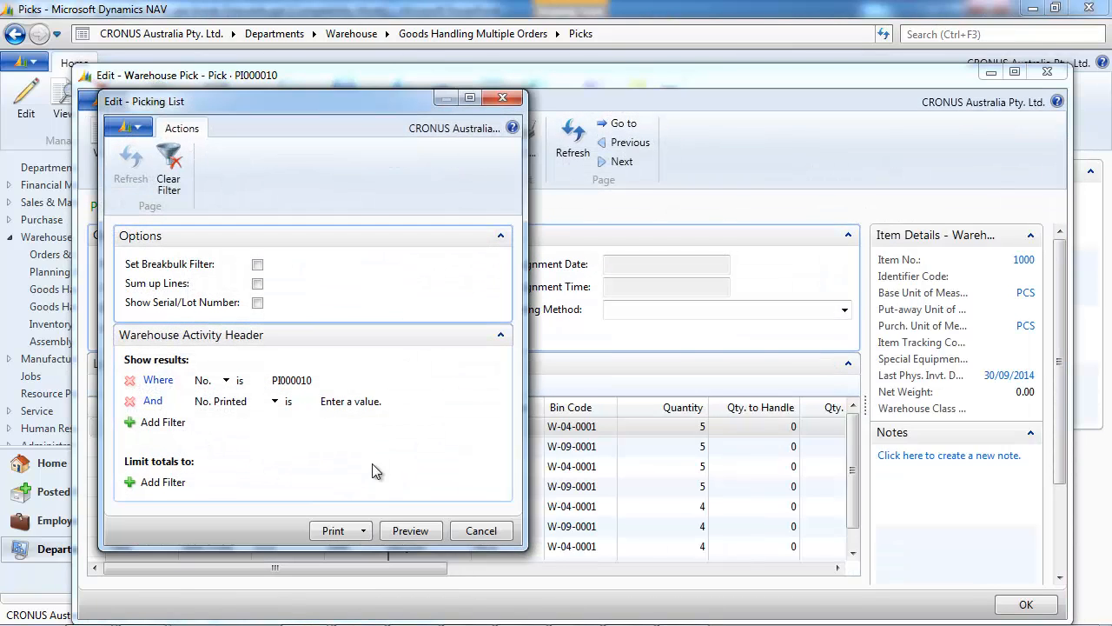
pyautogui.click(410, 531)
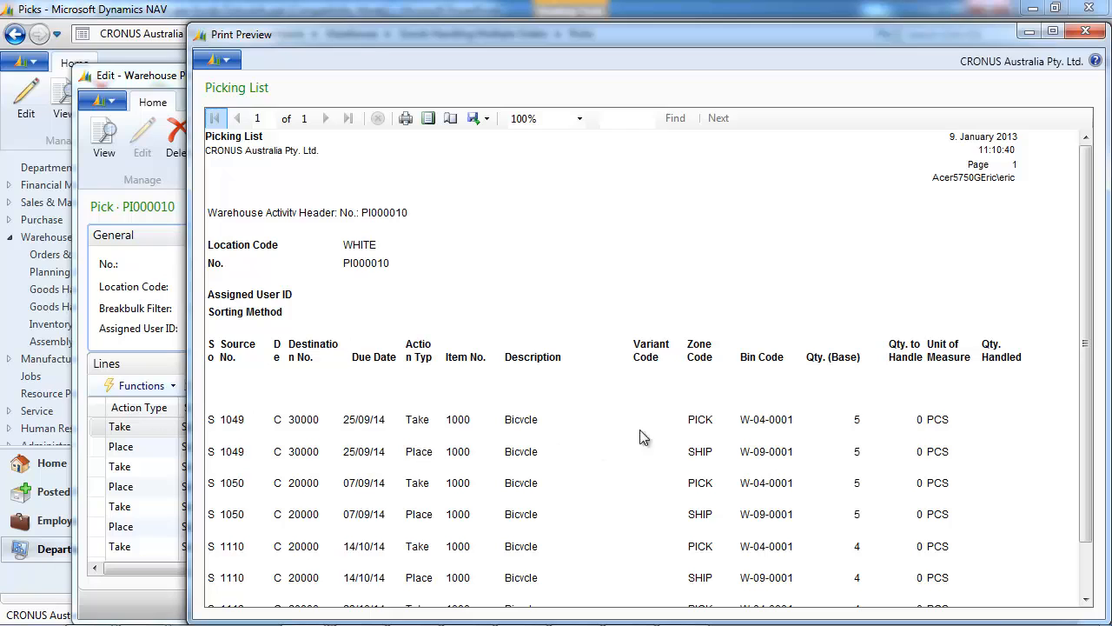
pyautogui.click(1085, 30)
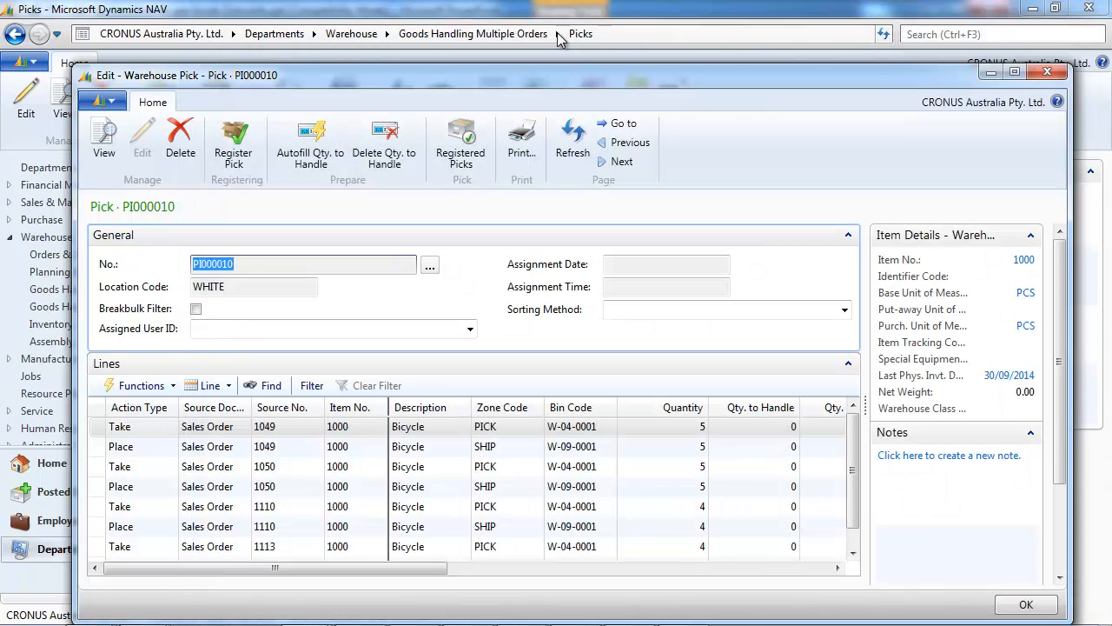
pyautogui.click(1039, 75)
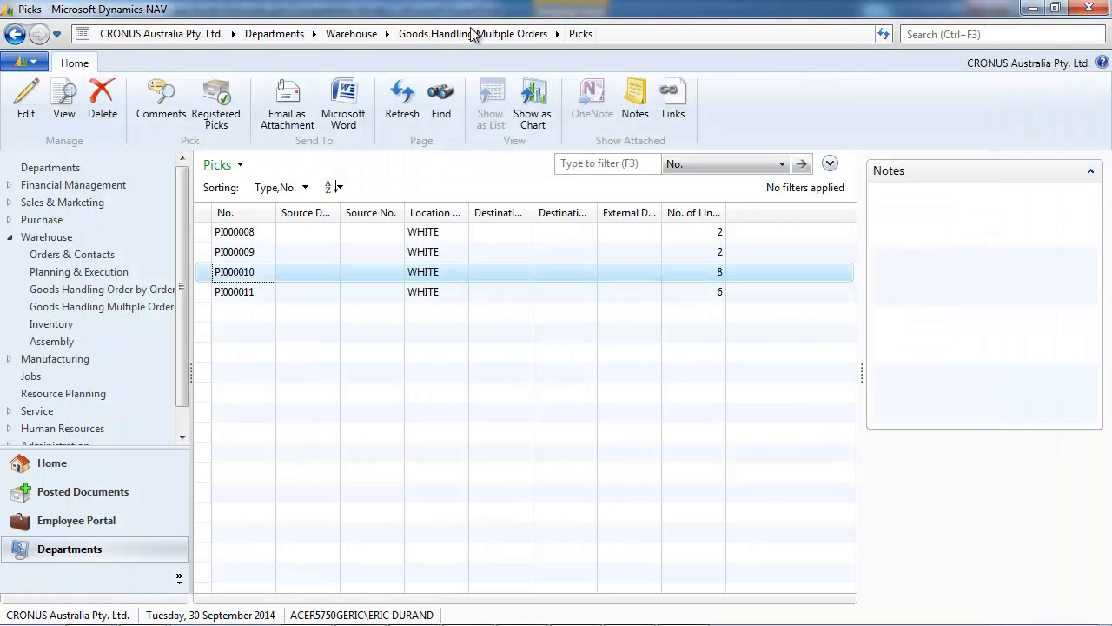
# - Open the PICKONLY inventory pick under Goods Handling Order by Order, preview its Picking List, and close the preview and the pick
pyautogui.click(339, 34)
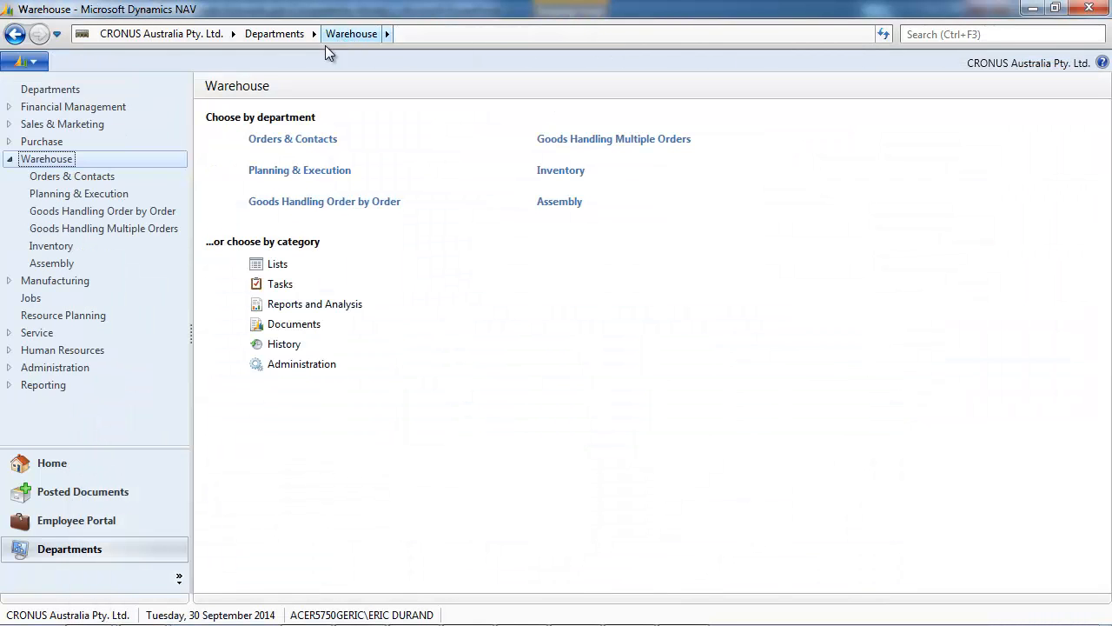
pyautogui.click(295, 205)
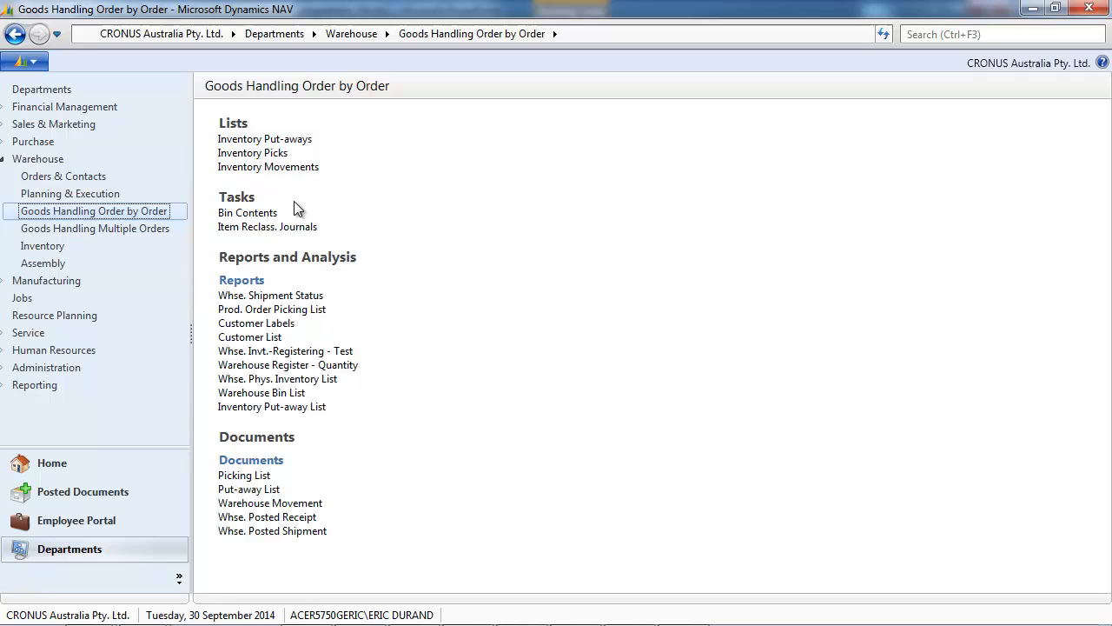
pyautogui.click(272, 157)
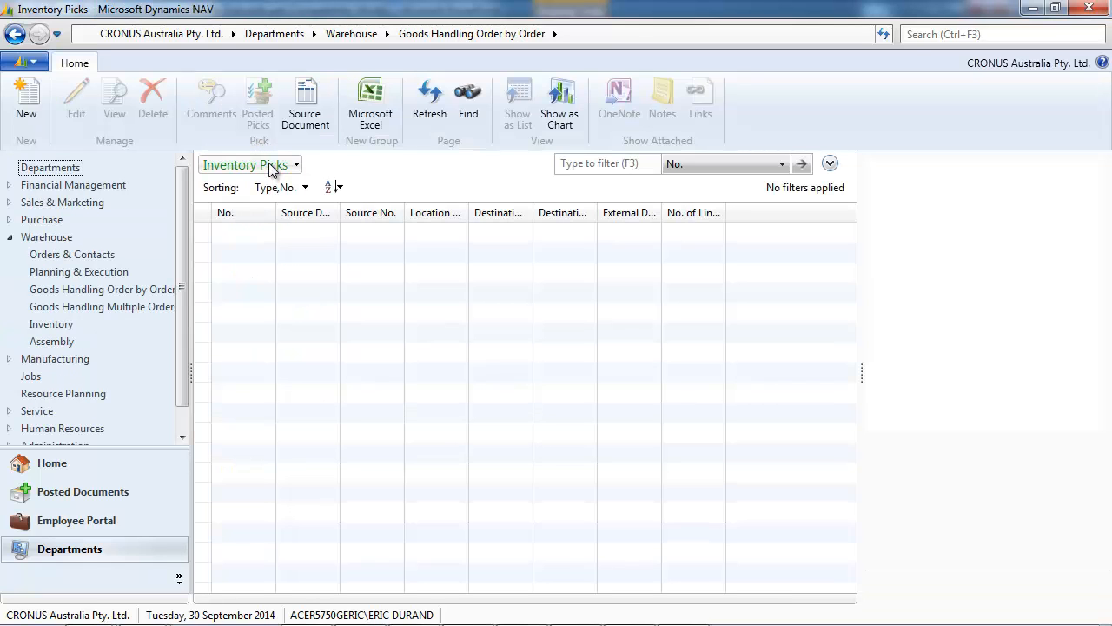
pyautogui.doubleClick(298, 233)
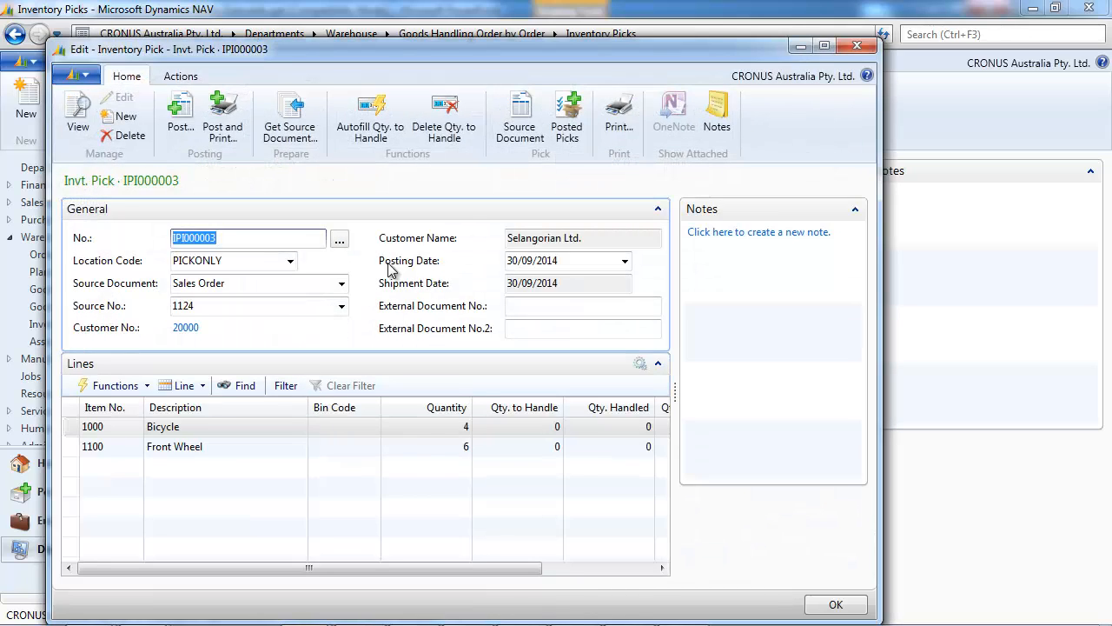
pyautogui.click(617, 122)
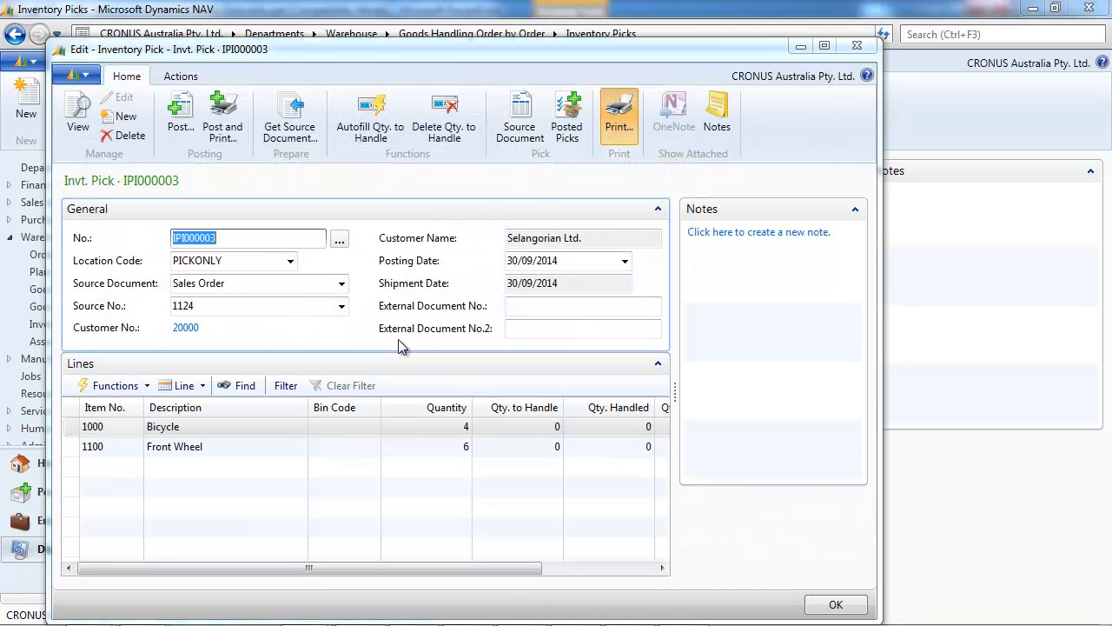
pyautogui.click(410, 530)
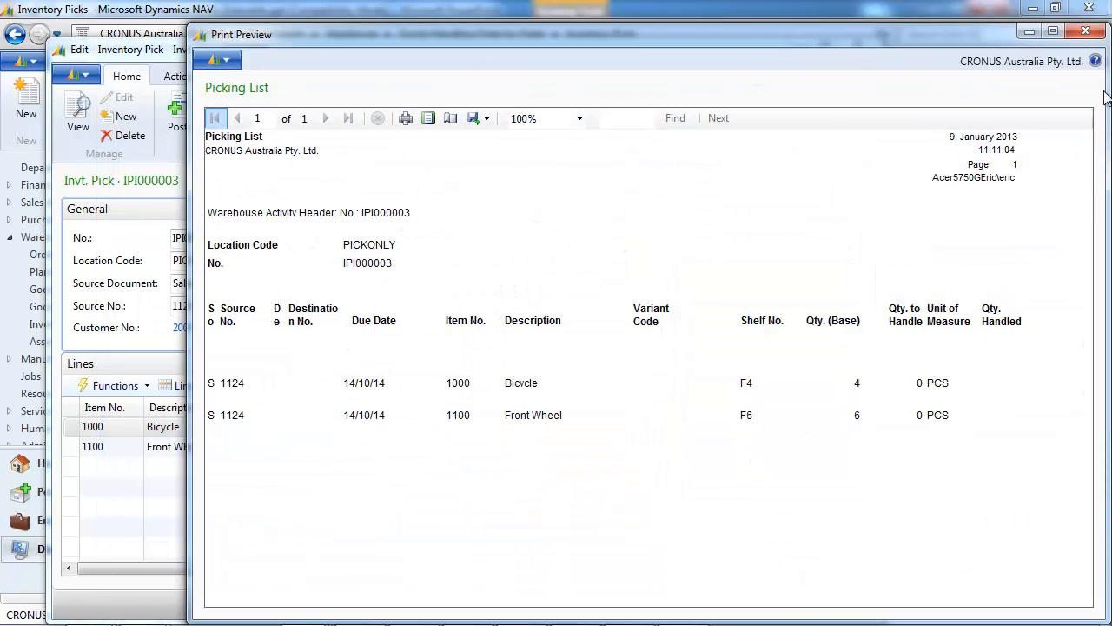
pyautogui.click(1085, 30)
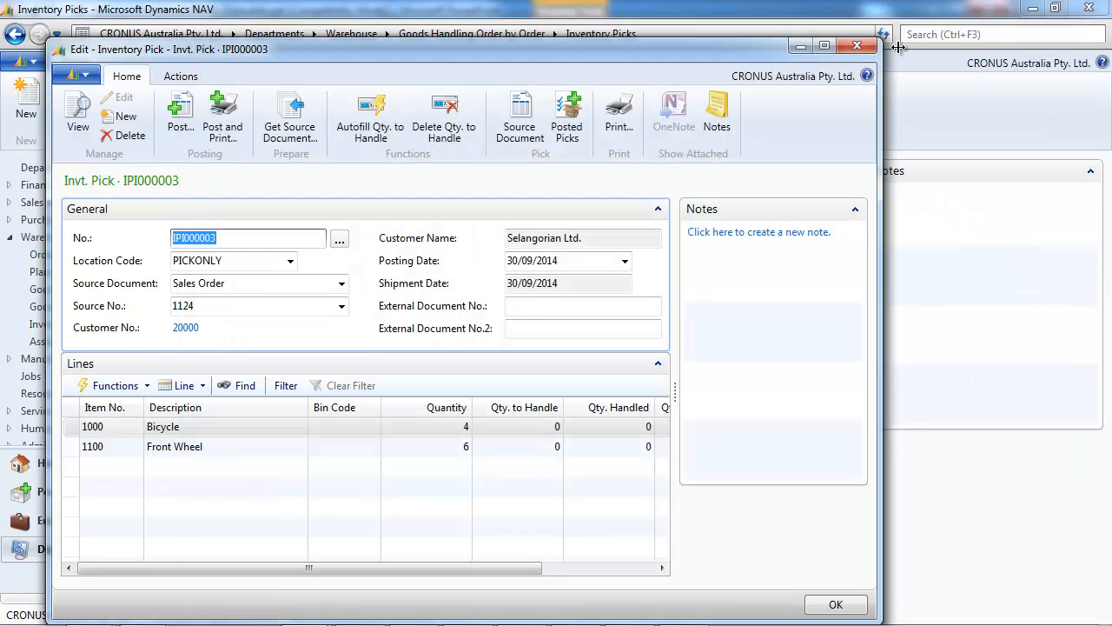
pyautogui.click(857, 46)
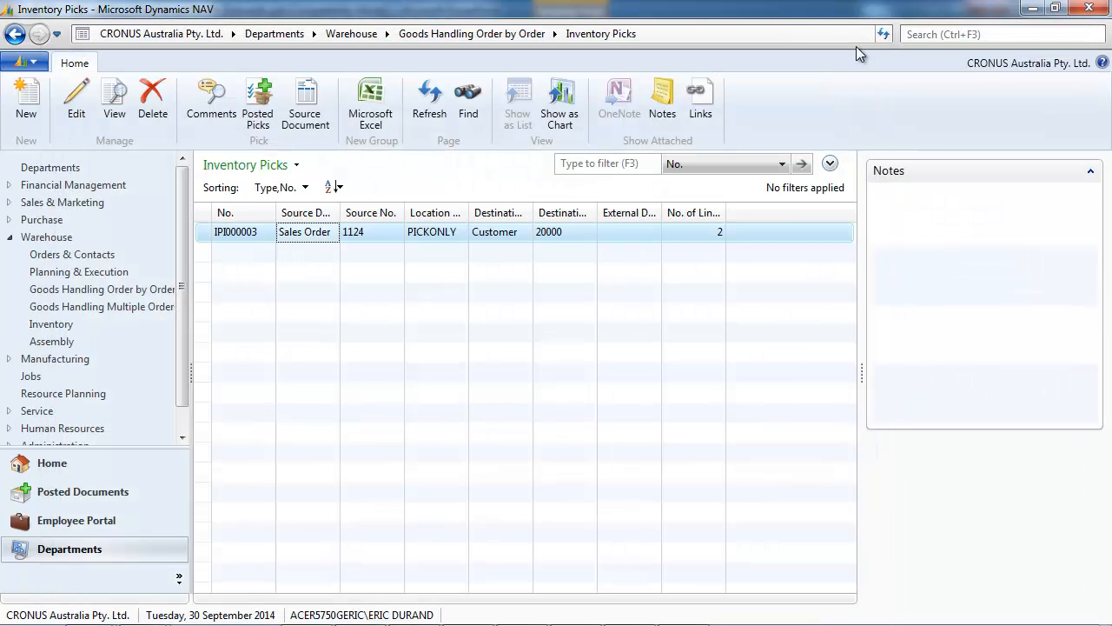